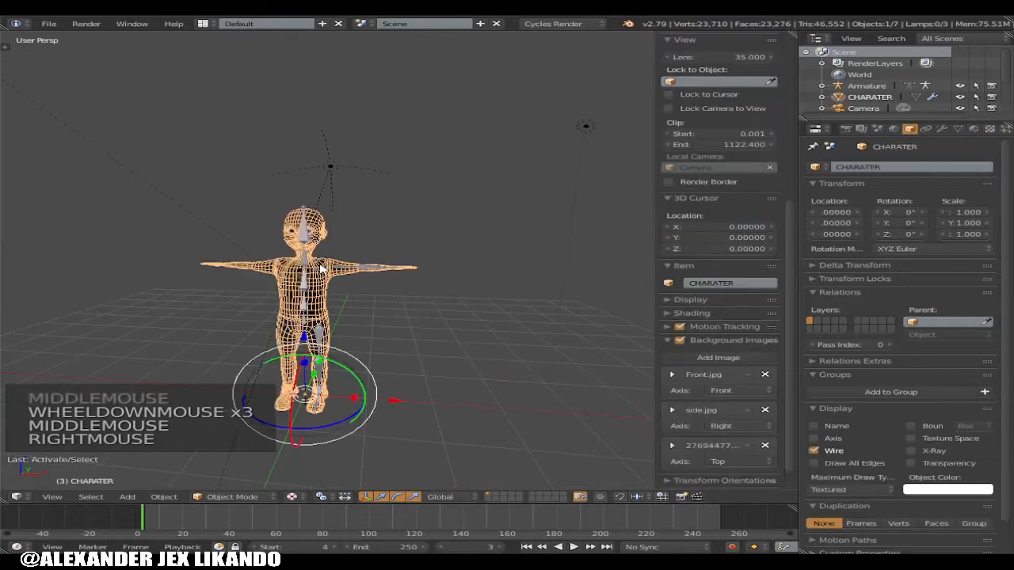
# Select the character's armature in the viewport
pyautogui.rightClick(394, 280)
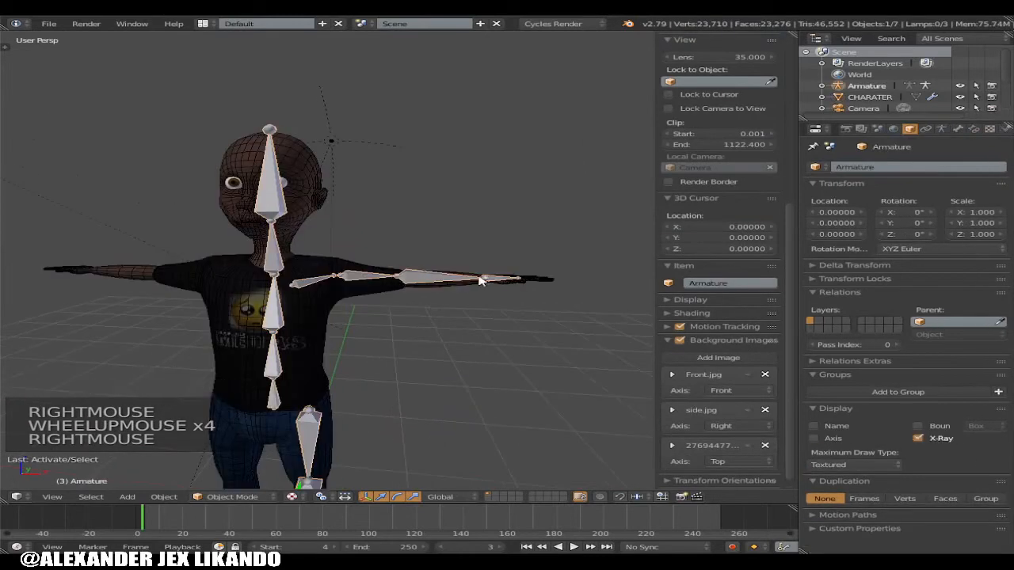
pyautogui.scroll(3, 412, 298)
pyautogui.moveTo(484, 310); pyautogui.dragTo(408, 308, button='middle')
pyautogui.scroll(-3, 386, 305)
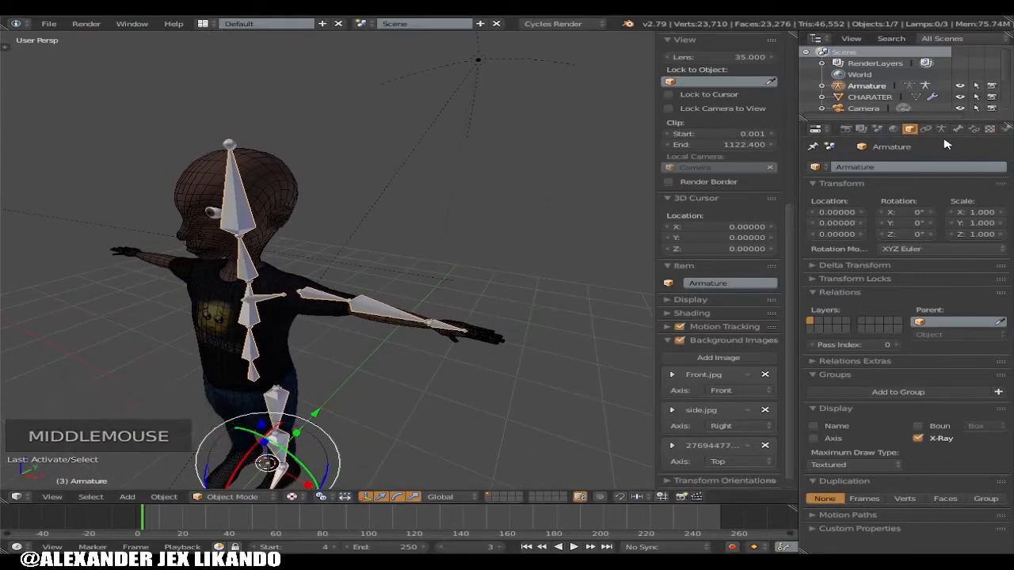
# Enable the Name and Axis display options in the armature's object properties
pyautogui.click(911, 131)
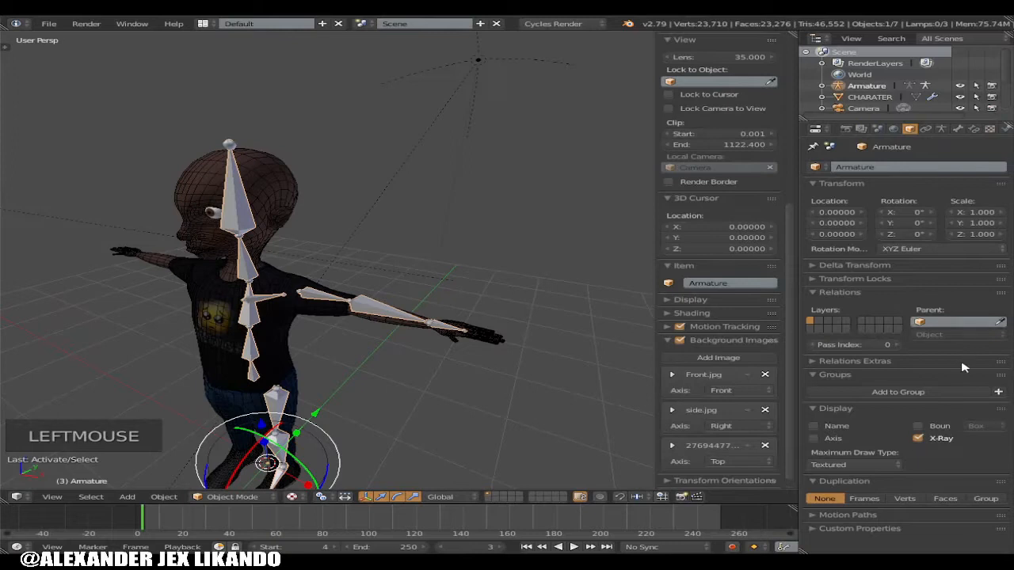
pyautogui.click(816, 439)
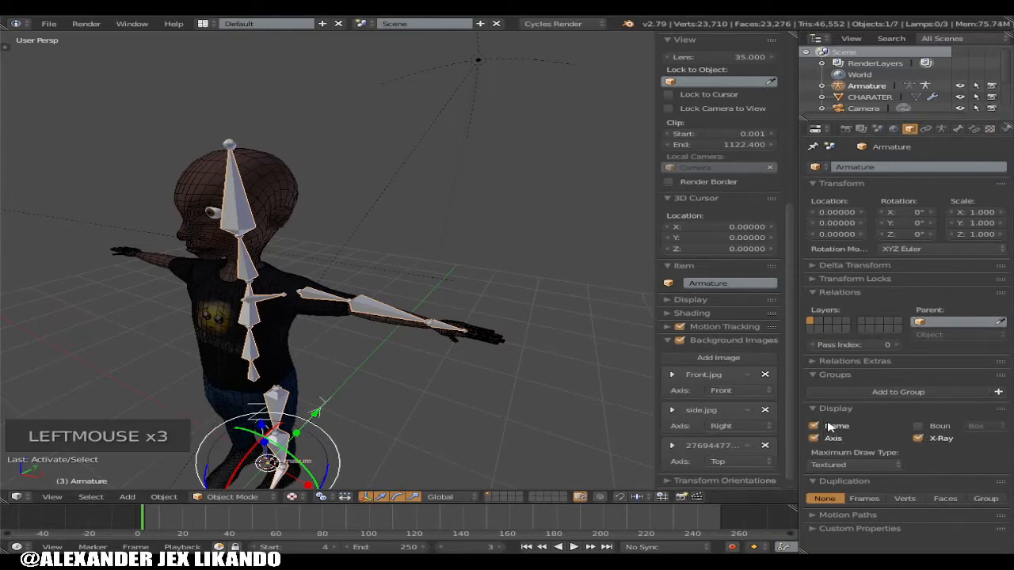
pyautogui.scroll(3, 430, 344)
pyautogui.moveTo(468, 359); pyautogui.dragTo(423, 359, button='middle')
pyautogui.scroll(-4, 531, 339)
pyautogui.scroll(-3, 492, 340)
pyautogui.scroll(4, 371, 372)
# Enter Edit Mode on the armature and select the left lower arm bone
pyautogui.press('Tab')
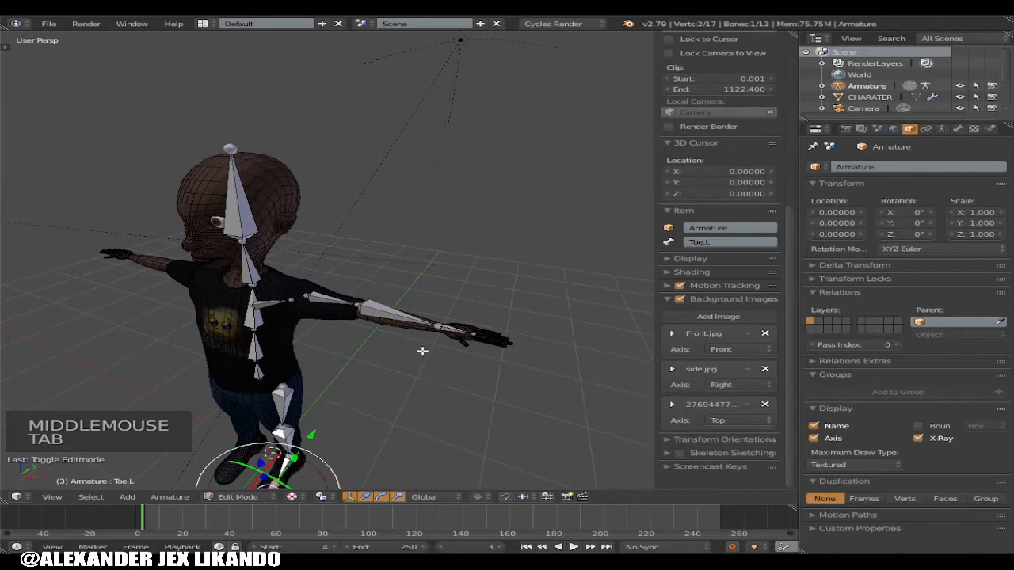
pyautogui.scroll(3, 411, 349)
pyautogui.keyDown('shift'); pyautogui.moveTo(412, 348); pyautogui.dragTo(507, 289, button='middle'); pyautogui.keyUp('shift')
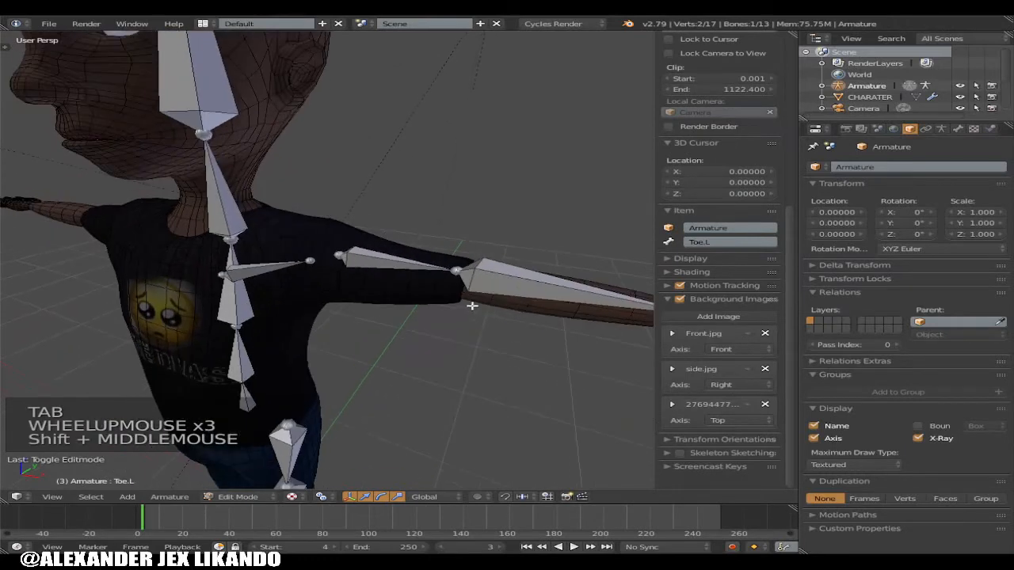
pyautogui.rightClick(511, 288)
pyautogui.moveTo(390, 303); pyautogui.dragTo(456, 313, button='middle')
pyautogui.scroll(-2, 410, 283)
# Disable the Name and Axis display options in the armature's object properties
pyautogui.click(815, 427)
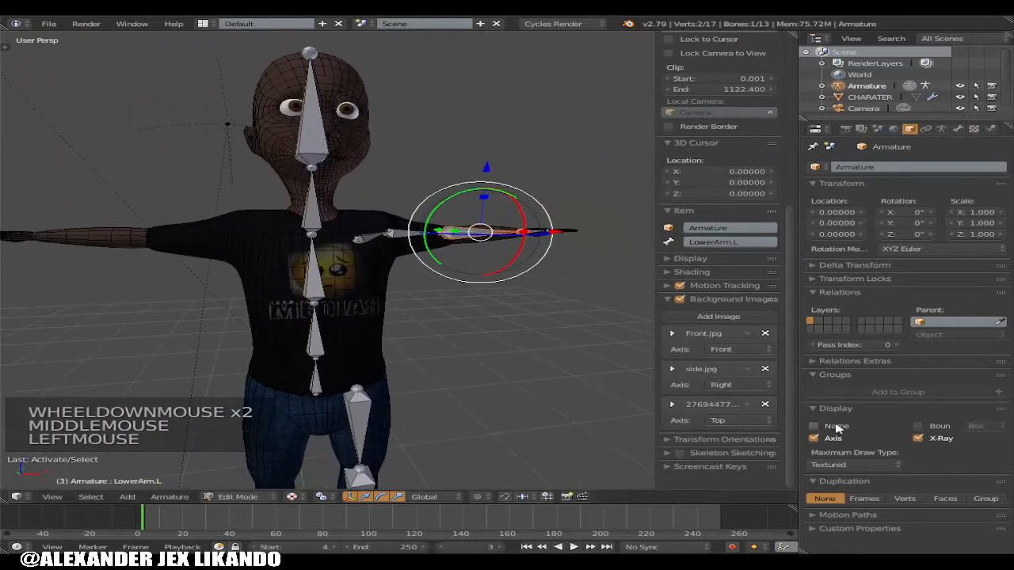
pyautogui.click(838, 429)
pyautogui.click(837, 430)
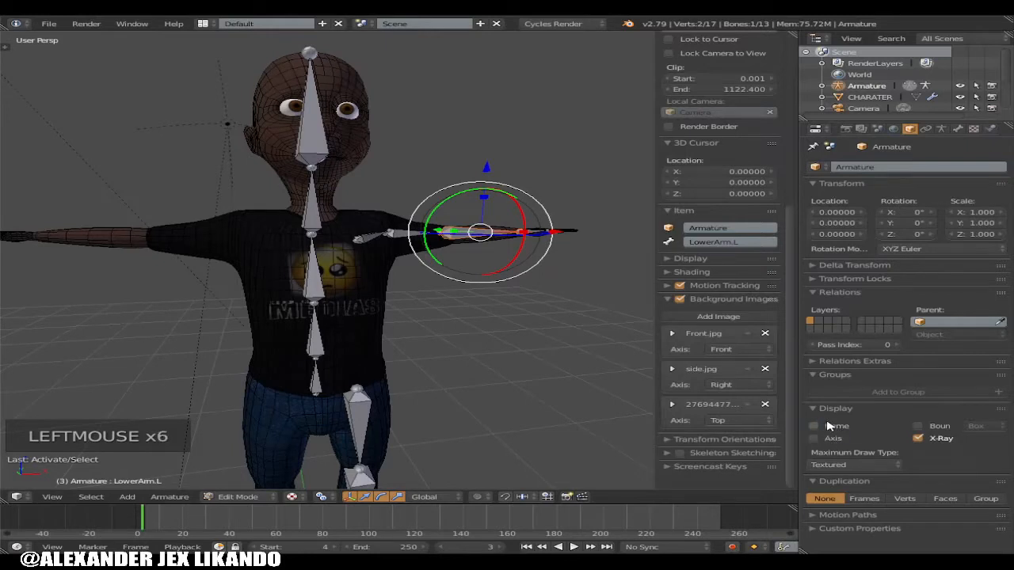
# Turn on the Axes display for all bones in the armature's data settings
pyautogui.scroll(-3, 600, 334)
pyautogui.moveTo(600, 333); pyautogui.dragTo(555, 316, button='middle')
pyautogui.scroll(3, 554, 317)
pyautogui.click(942, 130)
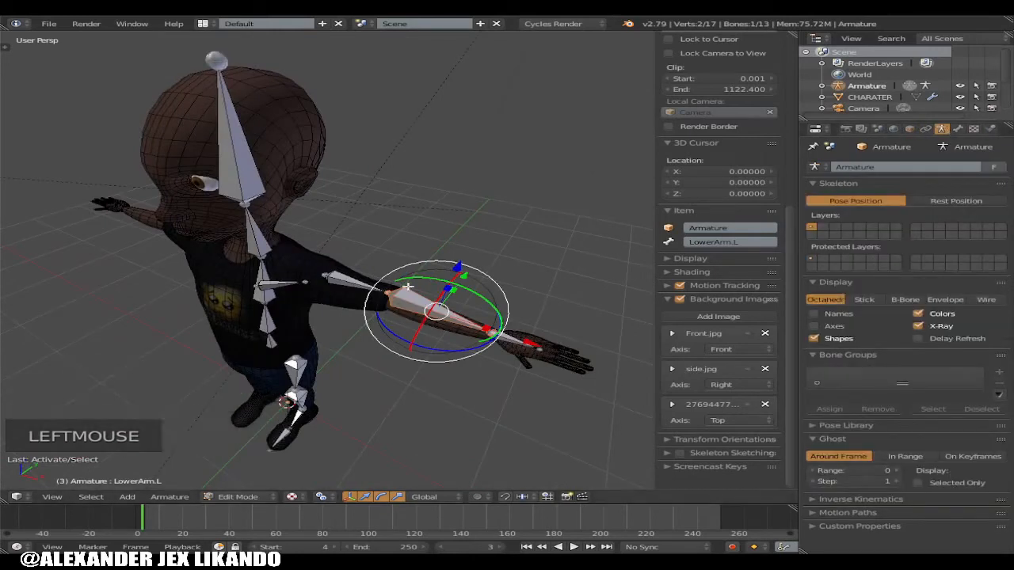
pyautogui.scroll(1, 758, 201)
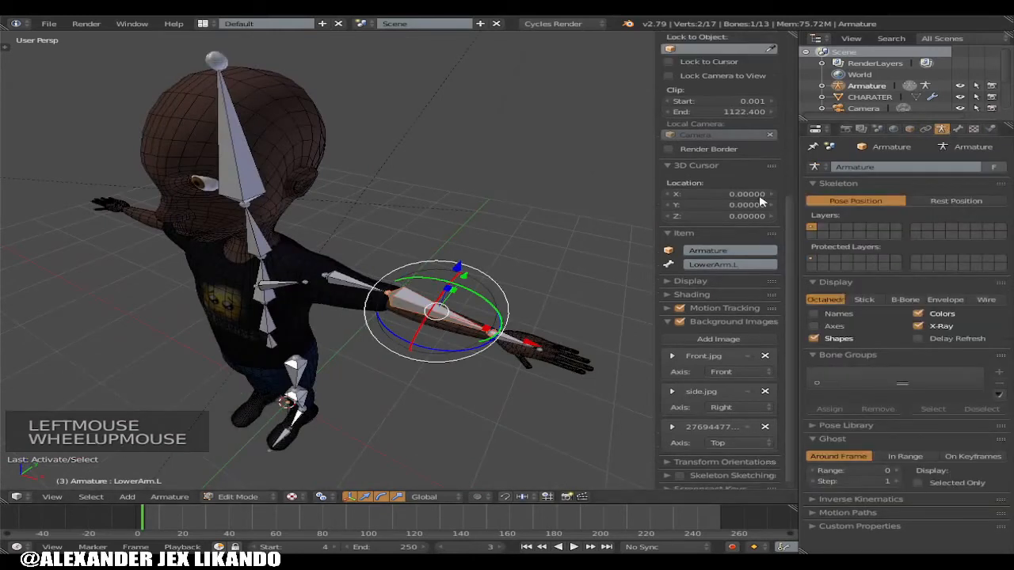
pyautogui.click(910, 130)
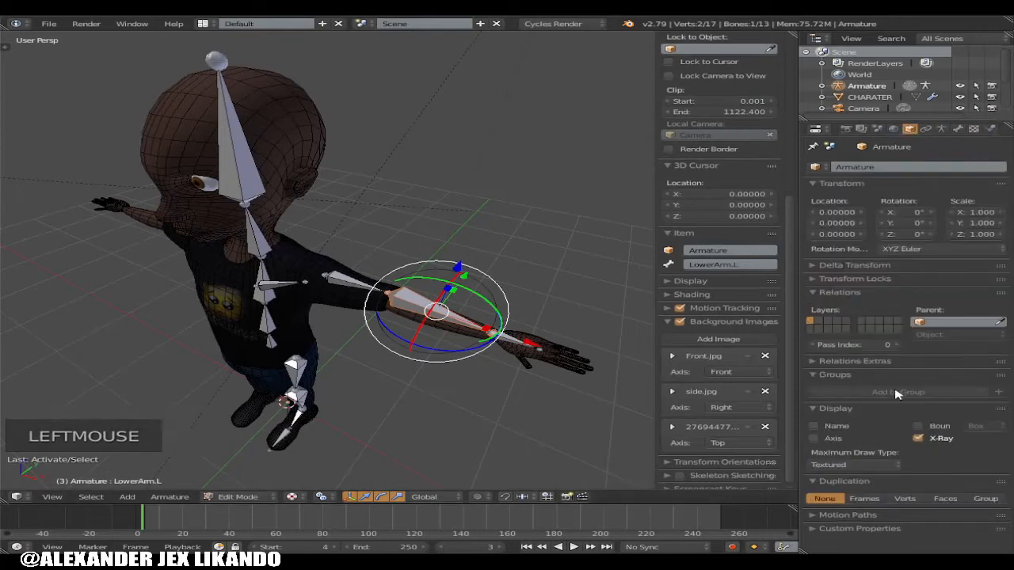
pyautogui.click(941, 129)
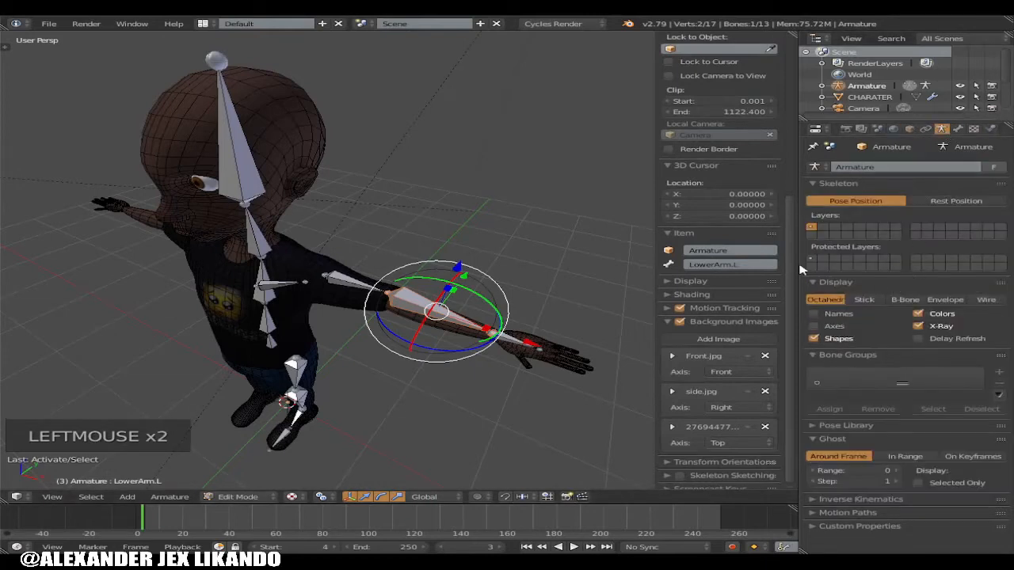
pyautogui.middleClick(438, 317)
pyautogui.moveTo(438, 317); pyautogui.dragTo(412, 373, button='middle')
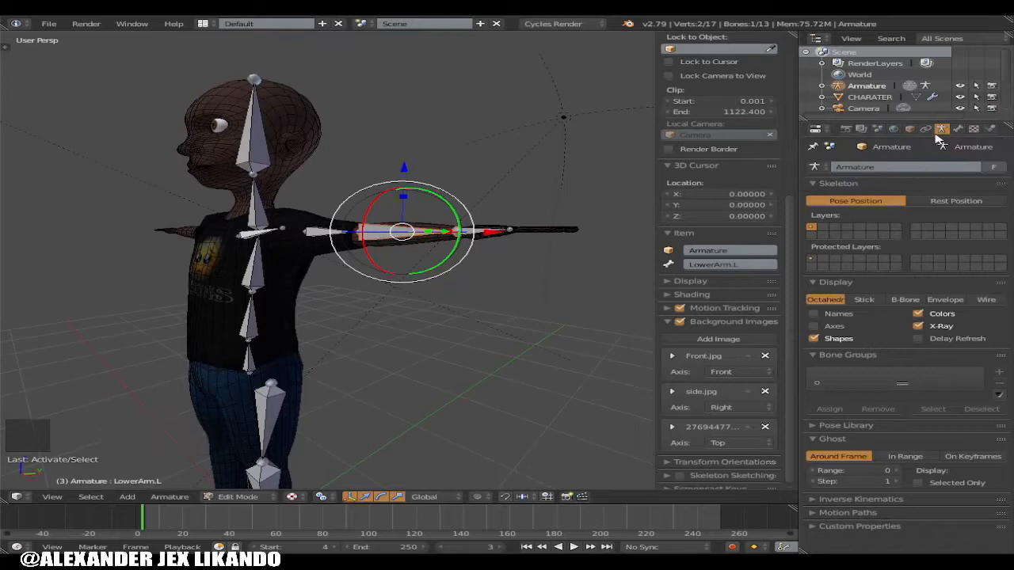
pyautogui.click(815, 327)
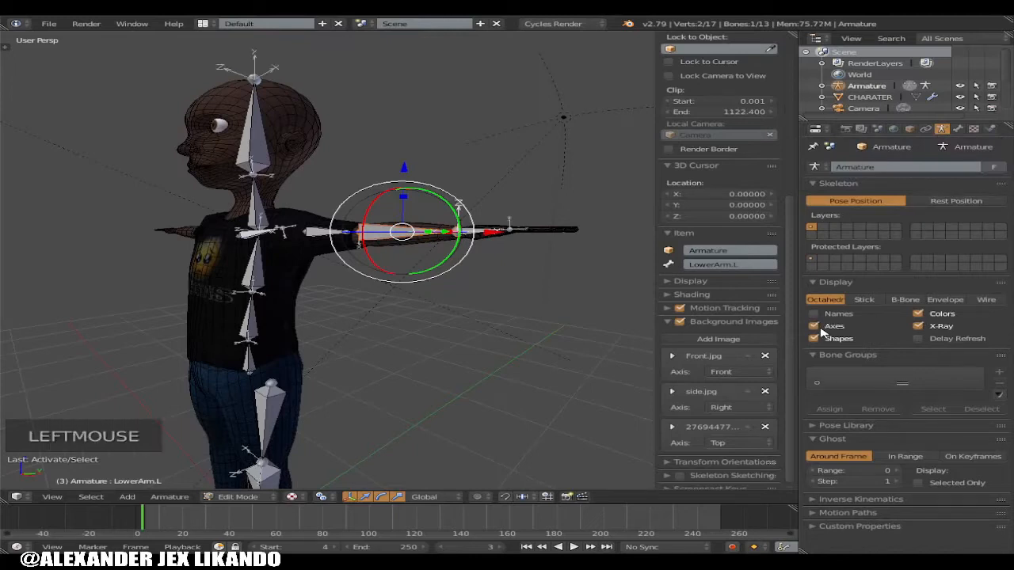
# Show the bone names while inspecting the neck, shoulder and arm bones, and hide the names again
pyautogui.click(815, 314)
pyautogui.moveTo(475, 348); pyautogui.dragTo(513, 351, button='middle')
pyautogui.scroll(3, 232, 176)
pyautogui.scroll(-3, 317, 179)
pyautogui.moveTo(317, 179); pyautogui.dragTo(296, 173, button='middle')
pyautogui.scroll(1, 296, 173)
pyautogui.scroll(1, 296, 173)
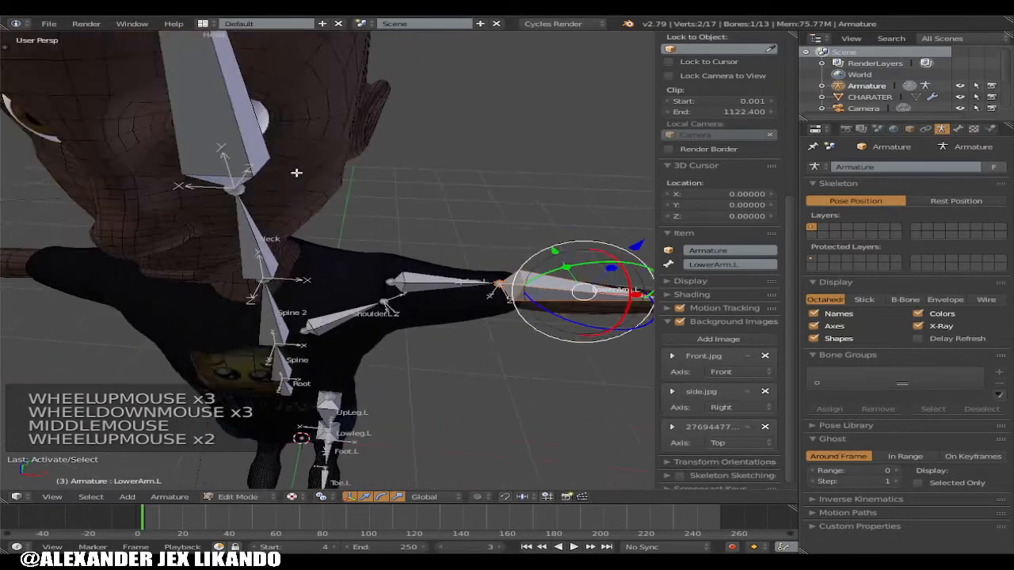
pyautogui.scroll(-3, 296, 172)
pyautogui.moveTo(534, 275); pyautogui.dragTo(446, 283, button='middle')
pyautogui.scroll(3, 473, 283)
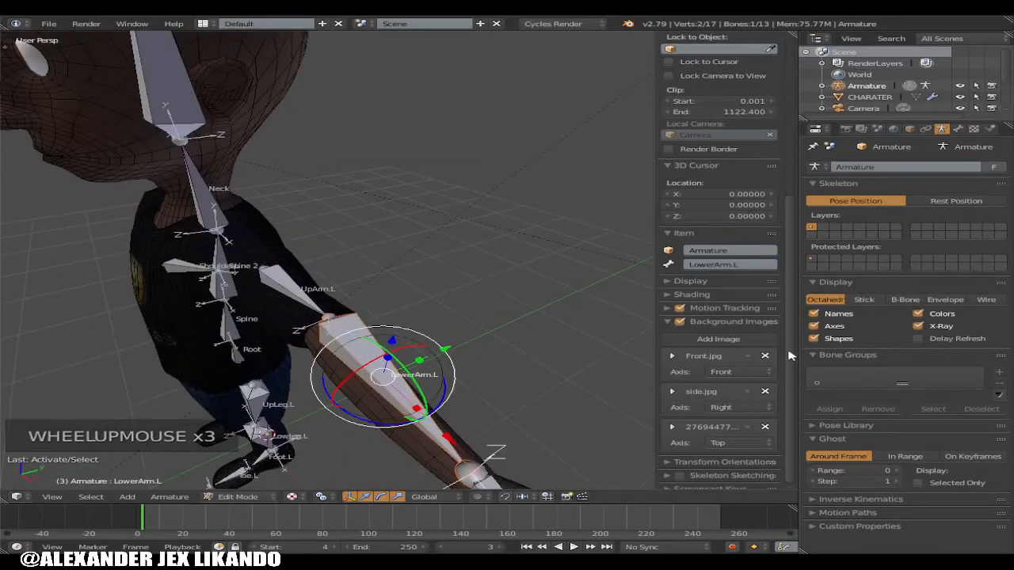
pyautogui.click(816, 315)
# Examine the local axes along the left arm bones and the lower arm bone's roll in its transform values
pyautogui.scroll(-2, 428, 309)
pyautogui.moveTo(428, 309); pyautogui.dragTo(445, 305, button='middle')
pyautogui.scroll(2, 452, 306)
pyautogui.keyDown('shift'); pyautogui.moveTo(522, 302); pyautogui.dragTo(222, 317, button='middle'); pyautogui.keyUp('shift')
pyautogui.scroll(2, 443, 352)
pyautogui.moveTo(443, 351); pyautogui.dragTo(541, 356, button='middle')
pyautogui.scroll(-3, 465, 343)
pyautogui.moveTo(464, 344); pyautogui.dragTo(412, 307, button='middle')
pyautogui.scroll(3, 326, 349)
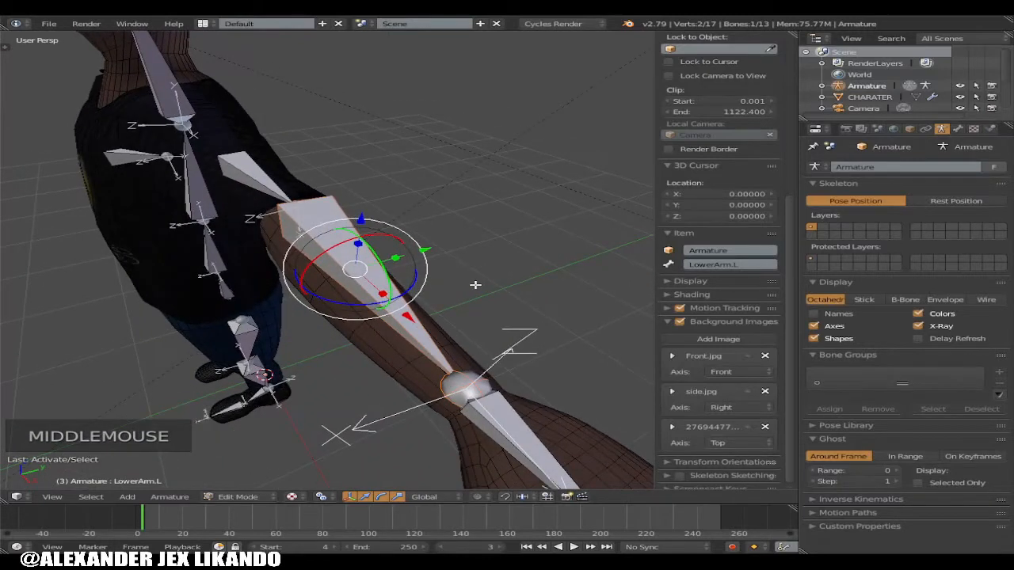
pyautogui.scroll(13, 687, 292)
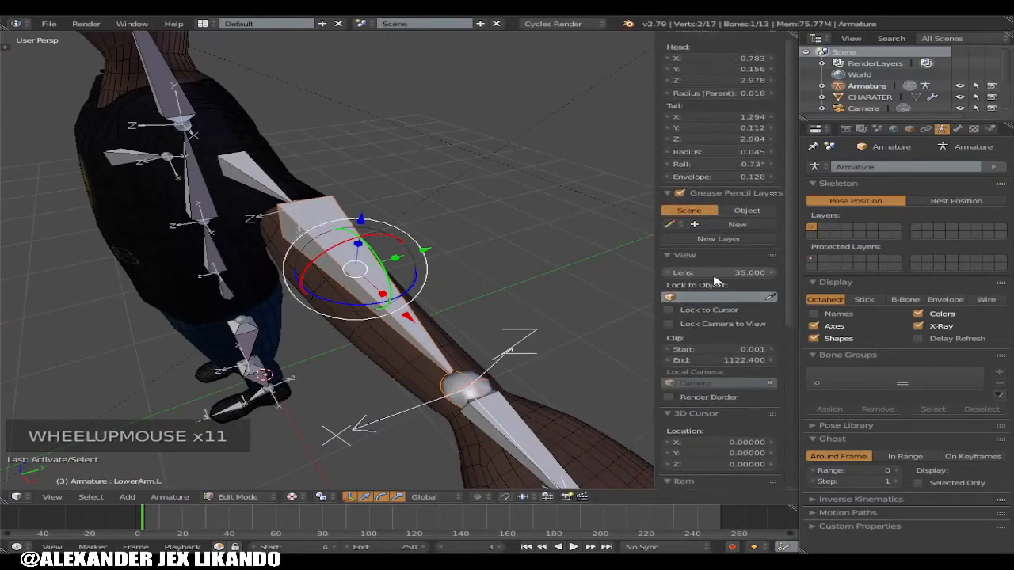
pyautogui.moveTo(405, 293); pyautogui.dragTo(486, 307, button='middle')
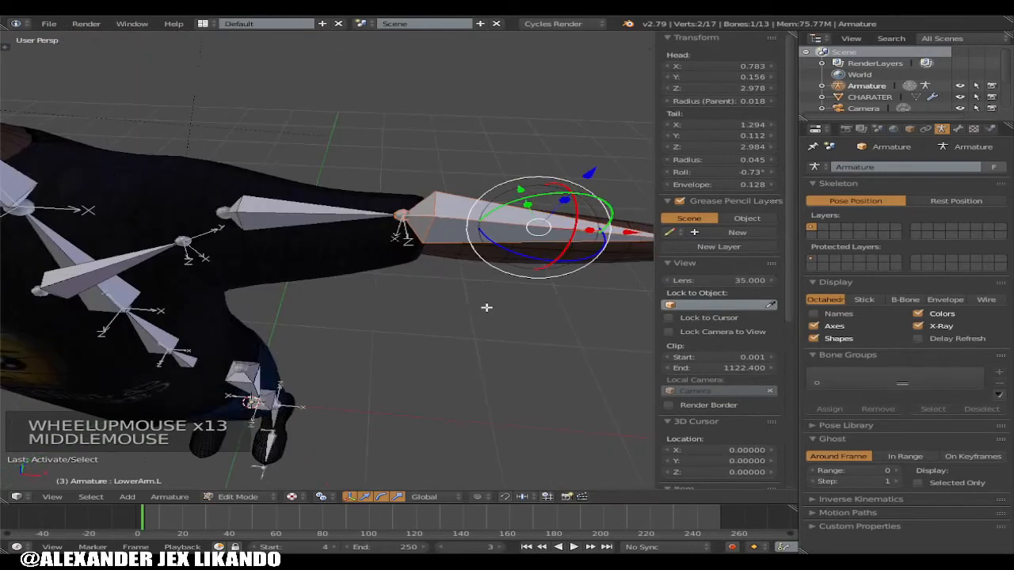
# Try rotating the left upper arm bone about the Z axis in Pose Mode, and cancel the rotation
pyautogui.rightClick(355, 221)
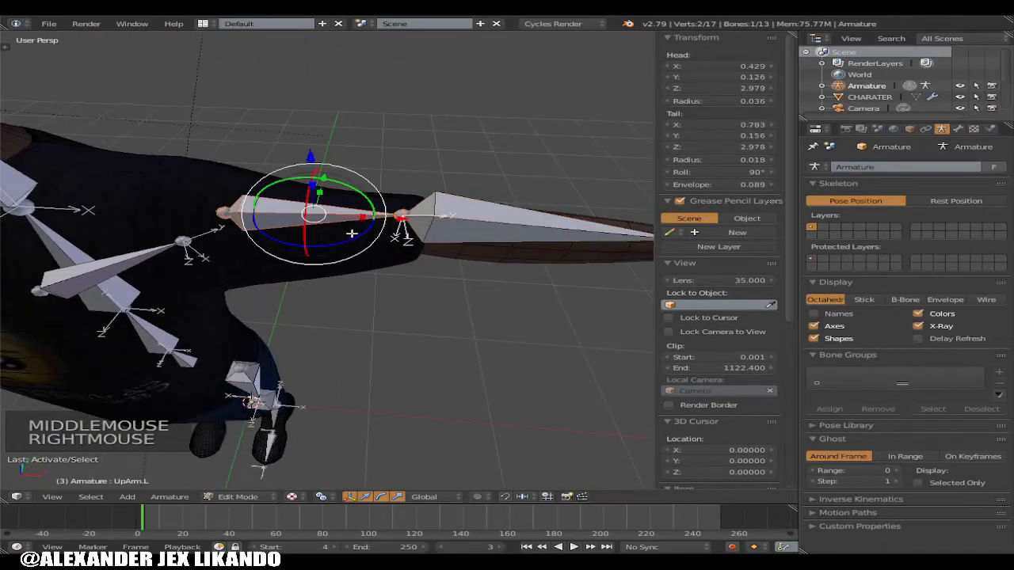
pyautogui.click(238, 497)
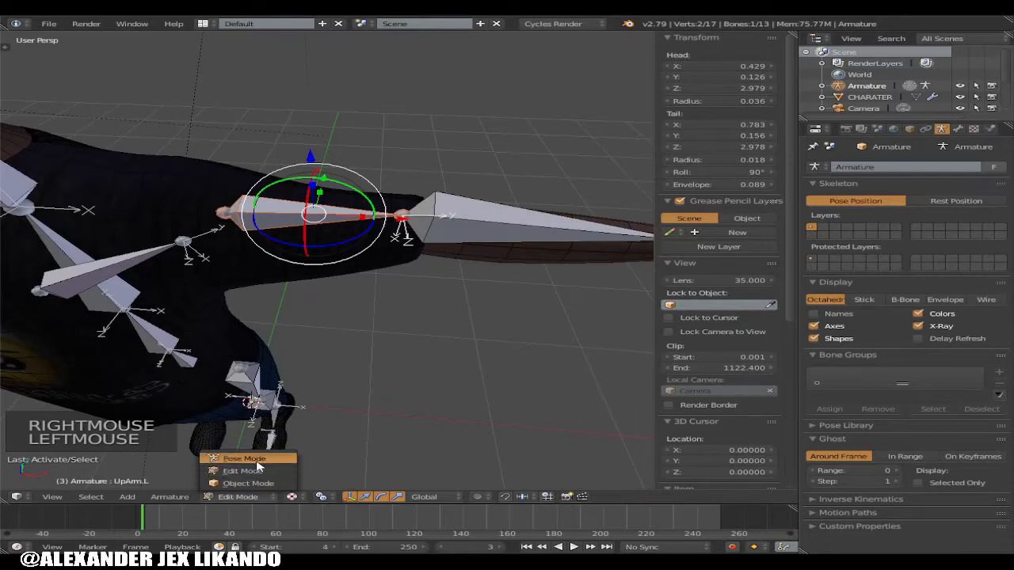
pyautogui.click(254, 459)
pyautogui.moveTo(395, 241); pyautogui.dragTo(462, 279, button='middle')
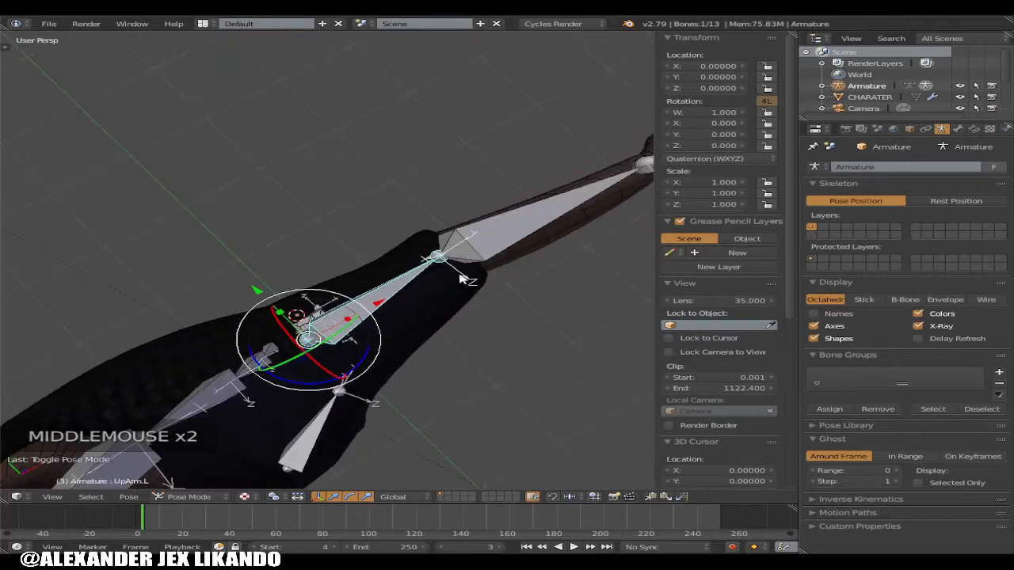
pyautogui.moveTo(475, 316); pyautogui.dragTo(466, 242, button='middle')
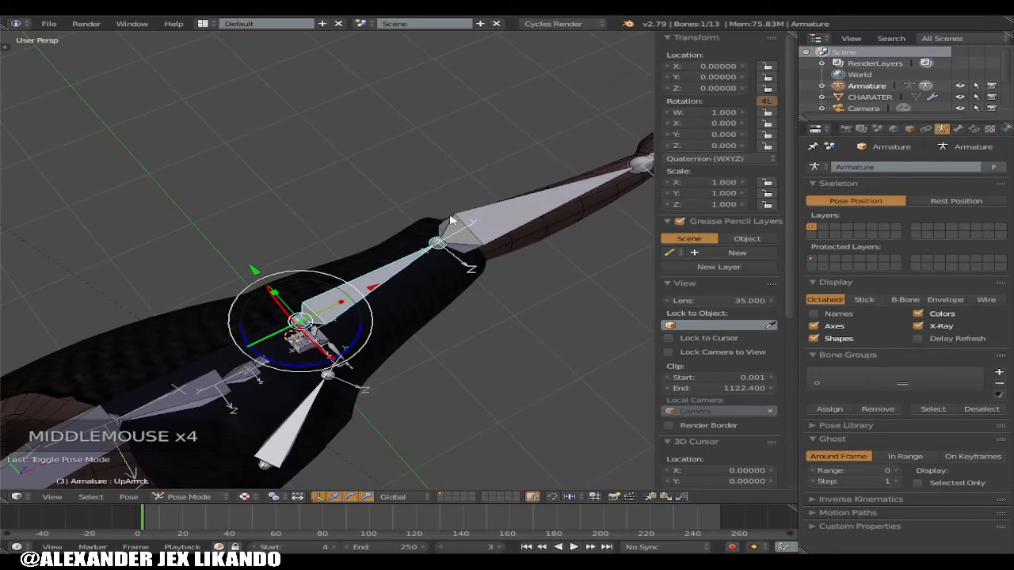
pyautogui.scroll(-1, 502, 290)
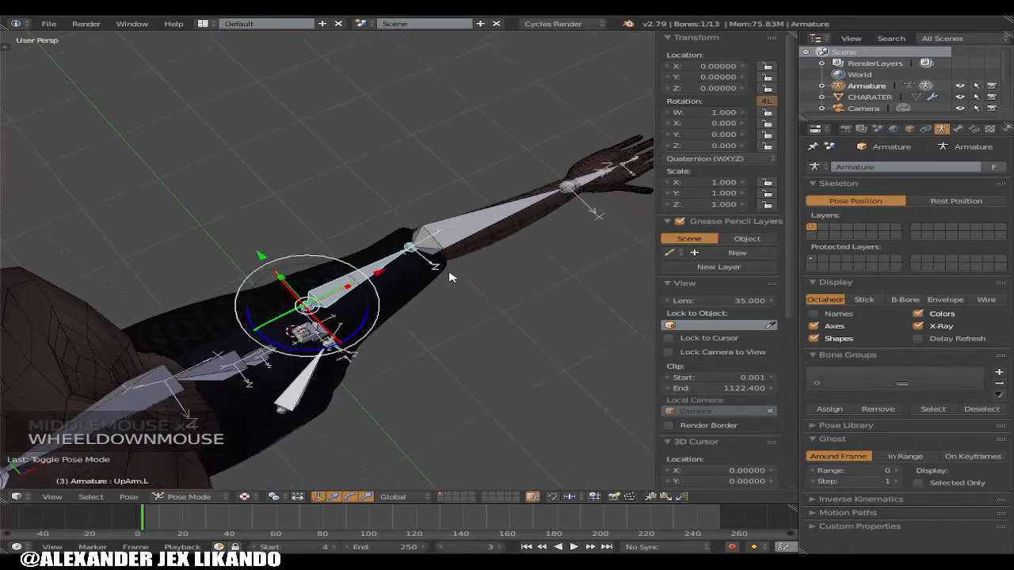
pyautogui.scroll(2, 445, 291)
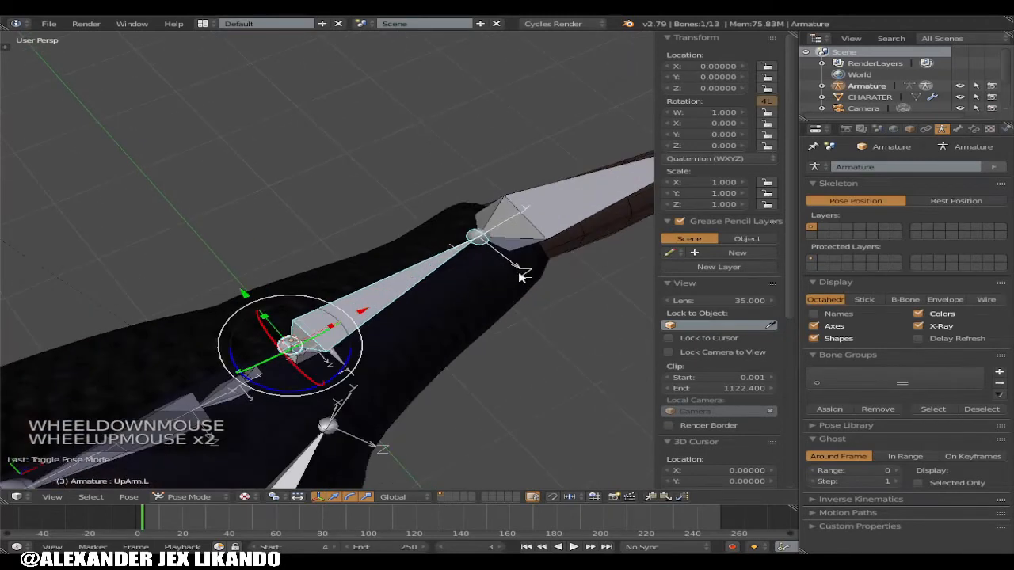
pyautogui.moveTo(350, 359); pyautogui.dragTo(488, 386)
pyautogui.rightClick(488, 386)
# Try rotating the left lower arm bone in Pose Mode, and cancel the rotation
pyautogui.scroll(-3, 477, 316)
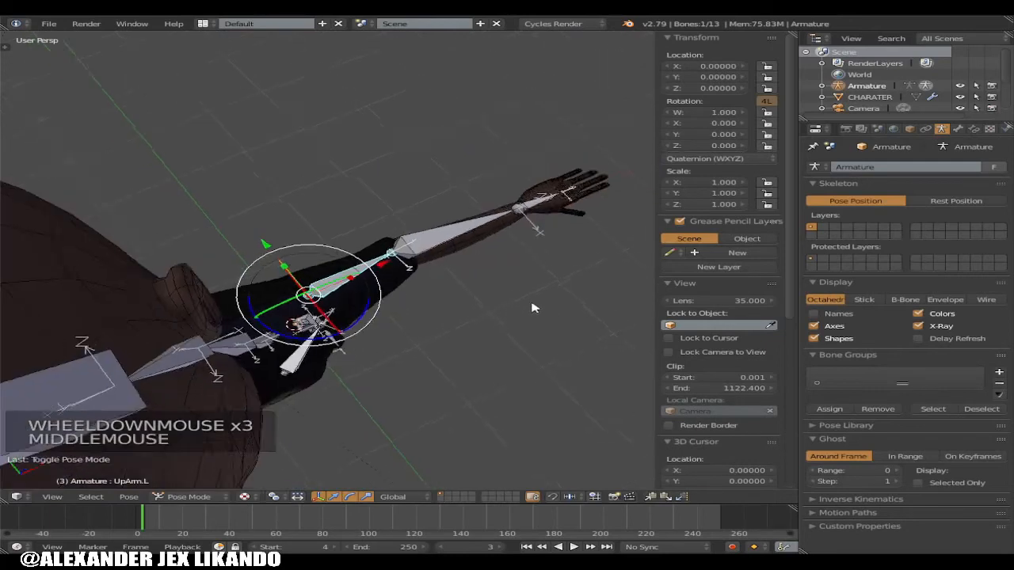
pyautogui.moveTo(544, 307); pyautogui.dragTo(487, 270, button='middle')
pyautogui.scroll(2, 487, 270)
pyautogui.rightClick(513, 222)
pyautogui.scroll(-2, 512, 218)
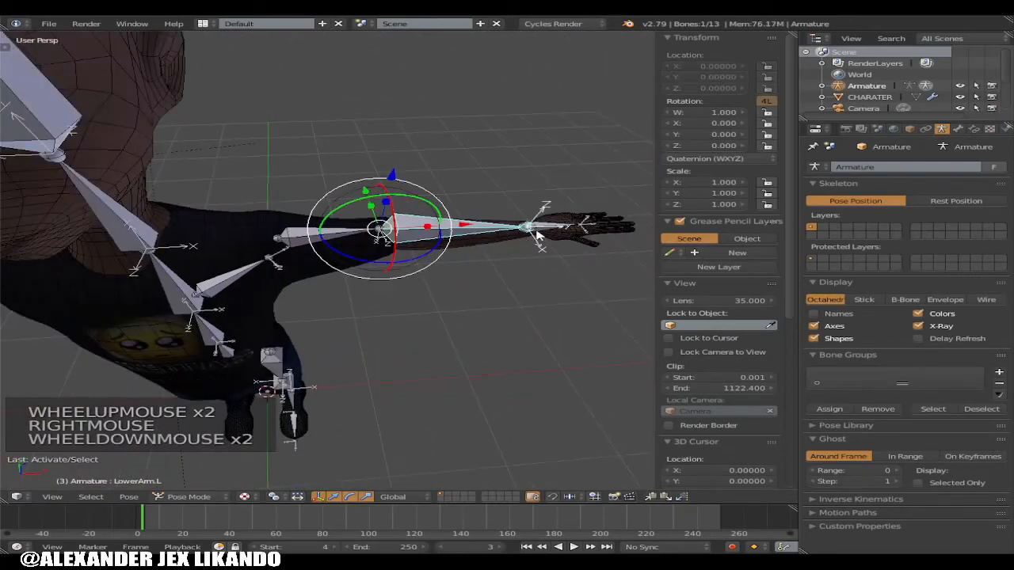
pyautogui.moveTo(437, 241); pyautogui.dragTo(450, 275)
pyautogui.rightClick(450, 275)
# Return the armature to Edit Mode and set the left lower arm bone's roll to 90°
pyautogui.click(189, 497)
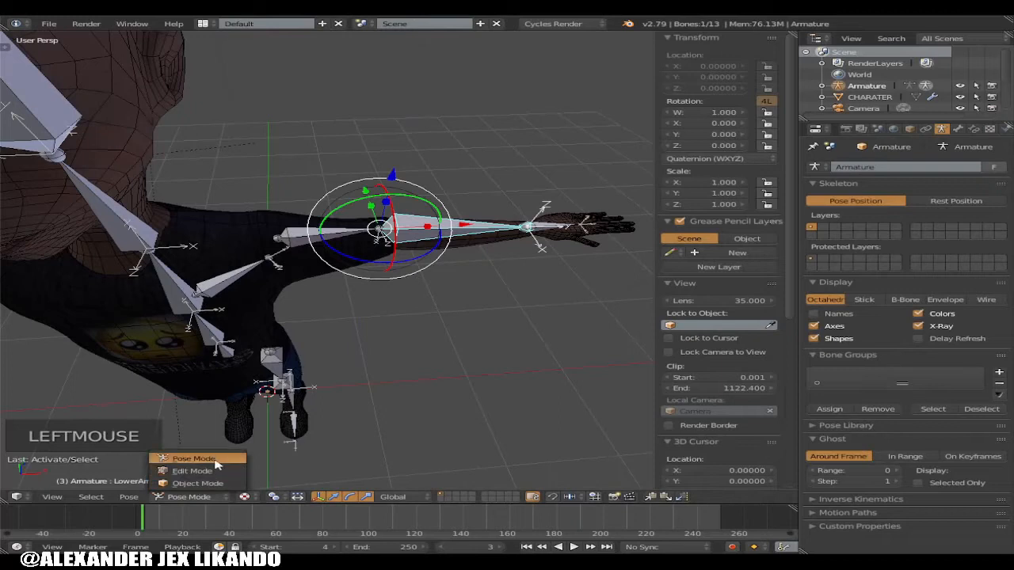
pyautogui.click(192, 471)
pyautogui.scroll(3, 454, 310)
pyautogui.keyDown('shift'); pyautogui.moveTo(494, 308); pyautogui.dragTo(246, 395, button='middle'); pyautogui.keyUp('shift')
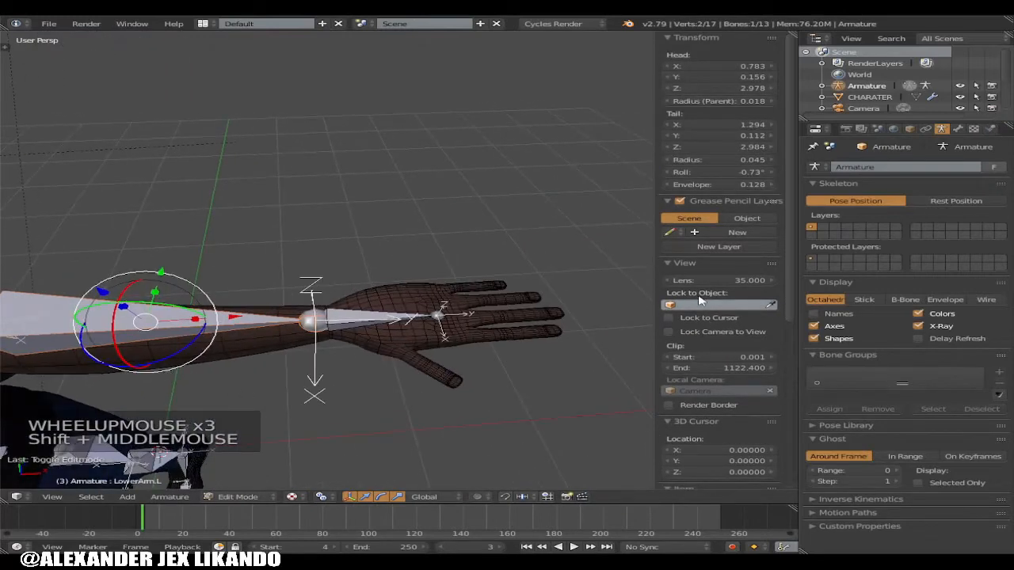
pyautogui.click(697, 172)
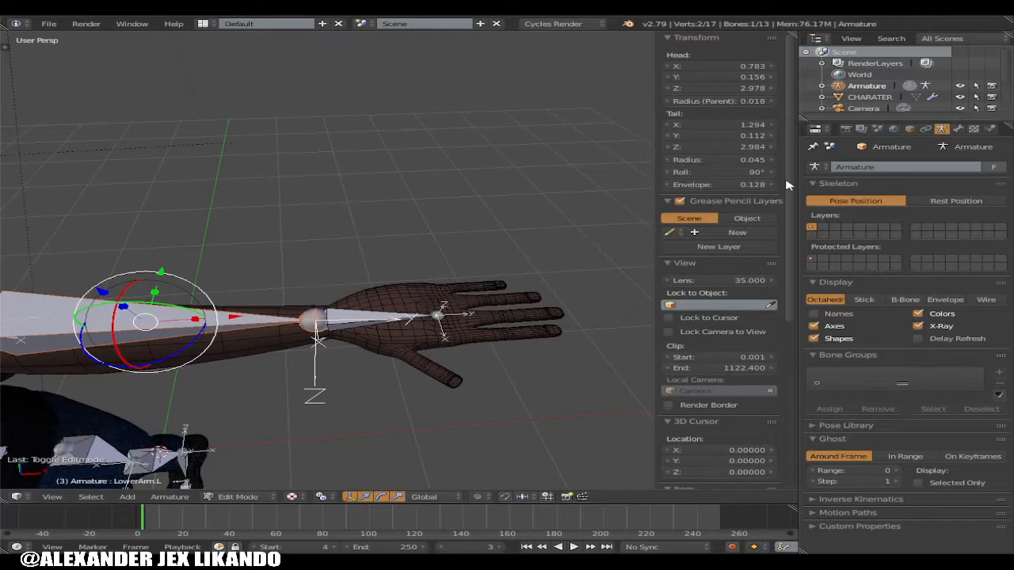
# Check the left lower arm bone's axes along the forearm and step its roll value down in small increments
pyautogui.moveTo(330, 364); pyautogui.dragTo(533, 297, button='middle')
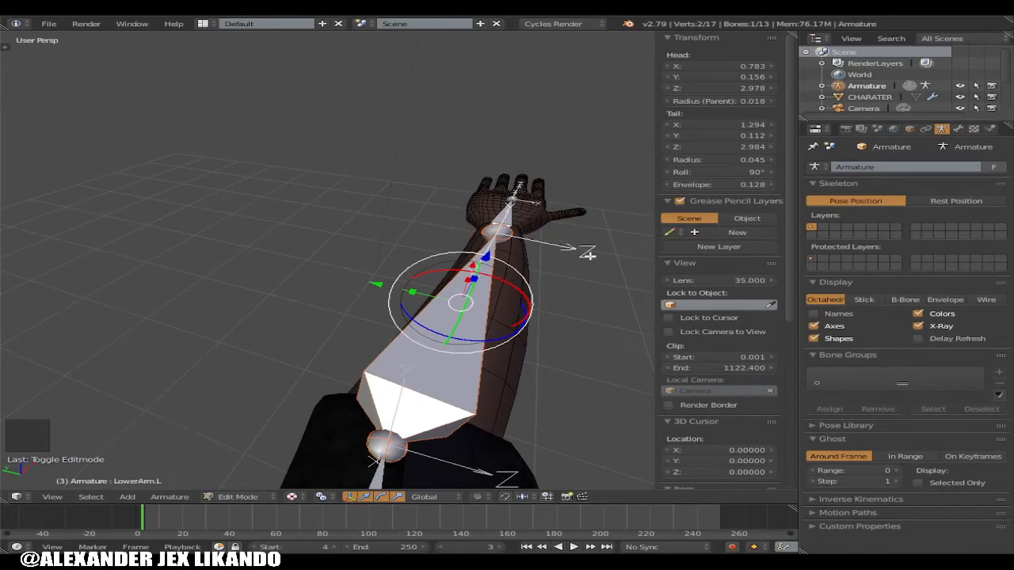
pyautogui.moveTo(528, 296); pyautogui.dragTo(506, 286)
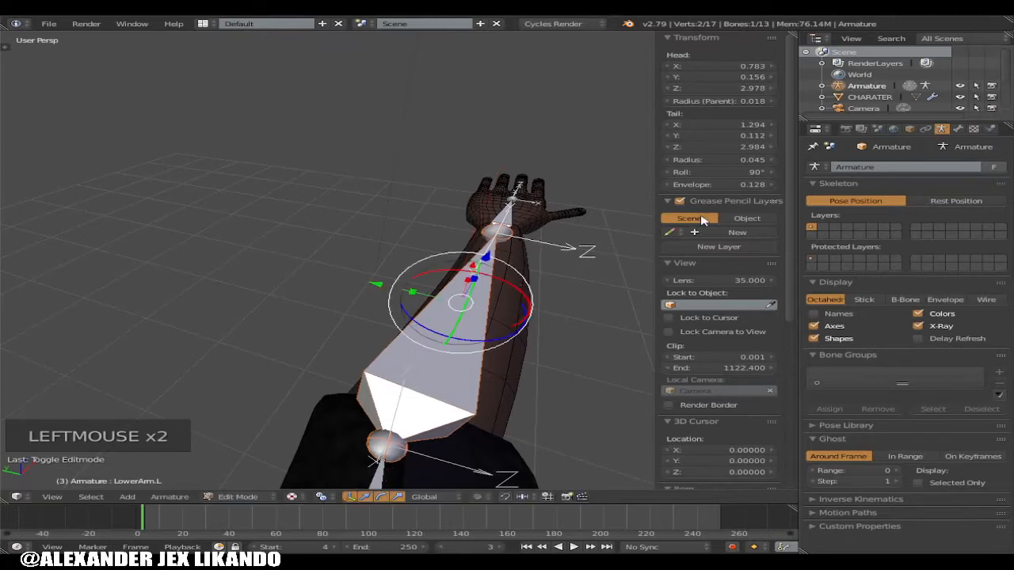
pyautogui.tripleClick(668, 175)
pyautogui.tripleClick(668, 175)
# Select the left hand bone and set its roll to 90°
pyautogui.scroll(-4, 482, 351)
pyautogui.moveTo(464, 344); pyautogui.dragTo(269, 349, button='middle')
pyautogui.scroll(4, 320, 280)
pyautogui.rightClick(294, 291)
pyautogui.scroll(3, 277, 283)
pyautogui.scroll(-2, 277, 283)
pyautogui.moveTo(277, 283); pyautogui.dragTo(430, 269, button='middle')
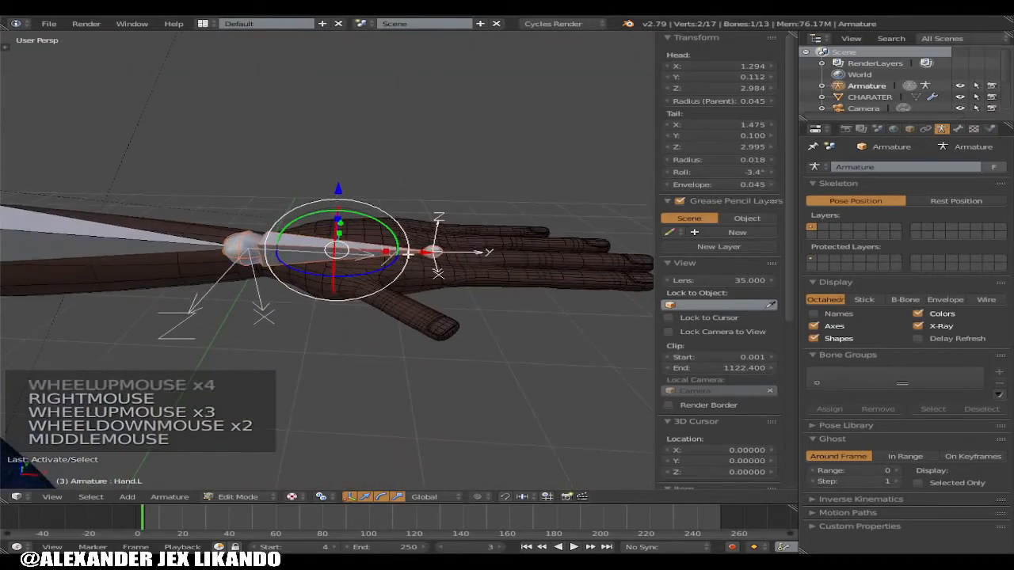
pyautogui.moveTo(381, 227); pyautogui.dragTo(441, 314)
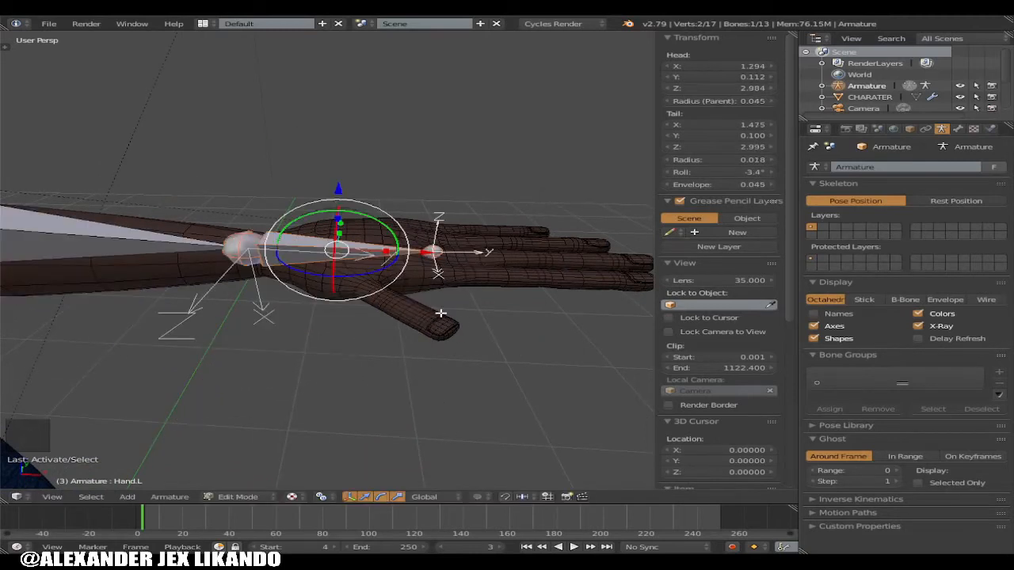
pyautogui.click(715, 173)
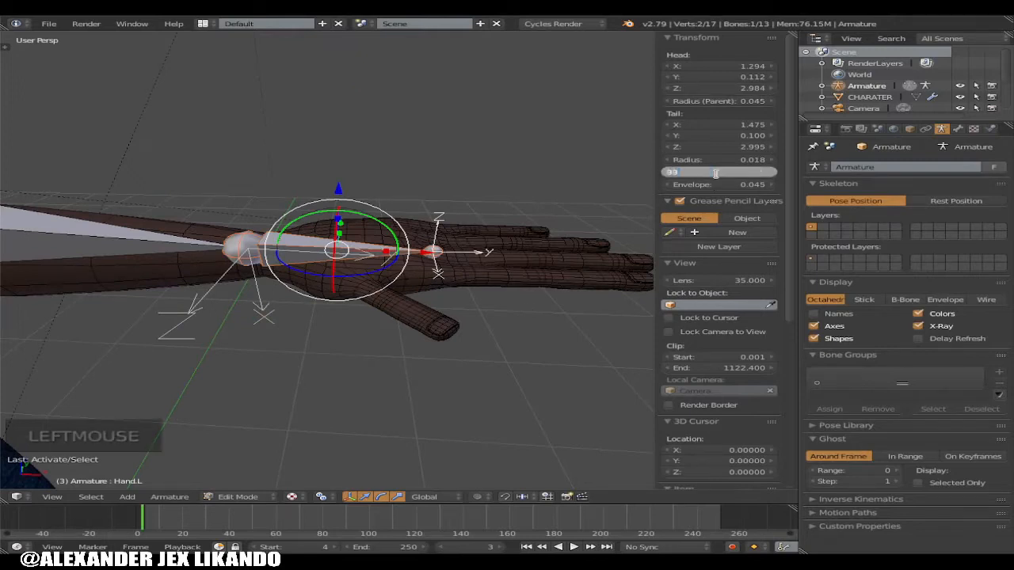
pyautogui.press('Return')
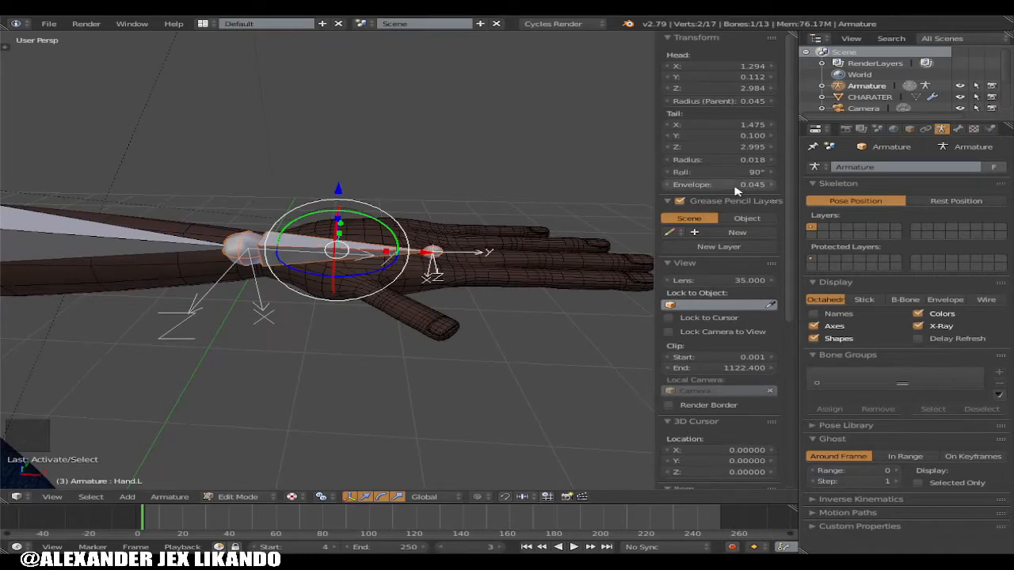
pyautogui.moveTo(465, 281)
pyautogui.mouseDown(button='middle')
pyautogui.moveTo(364, 270)
pyautogui.moveTo(435, 269)
pyautogui.moveTo(412, 245)
pyautogui.moveTo(449, 278)
pyautogui.mouseUp(button='middle')
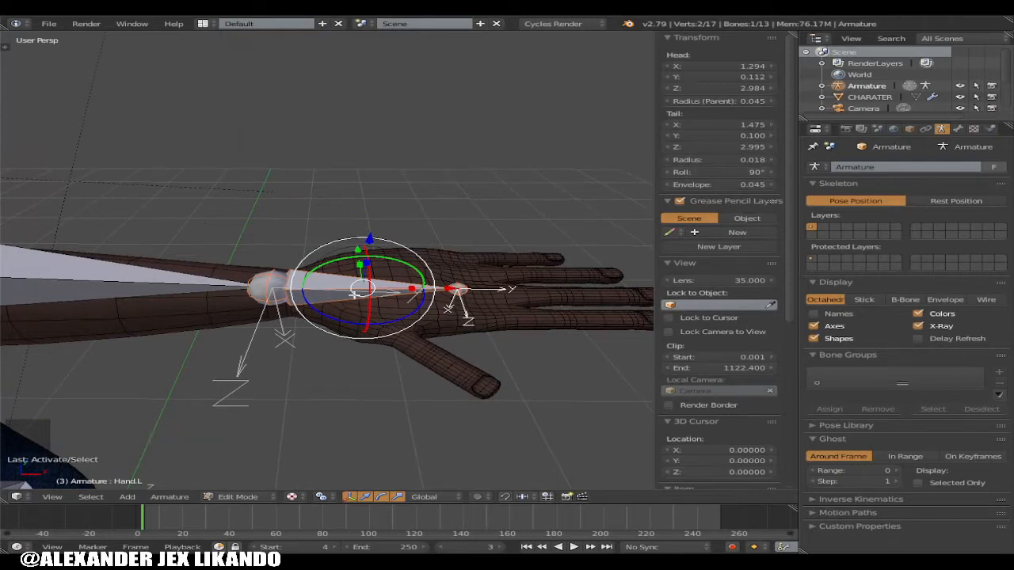
# Increase the left hand bone's roll to 172° so its axes line up with those of the forearm bone
pyautogui.moveTo(405, 266)
pyautogui.mouseDown()
pyautogui.moveTo(435, 302)
pyautogui.moveTo(411, 257)
pyautogui.moveTo(420, 257)
pyautogui.mouseUp()
pyautogui.rightClick(420, 257)
pyautogui.doubleClick(737, 172)
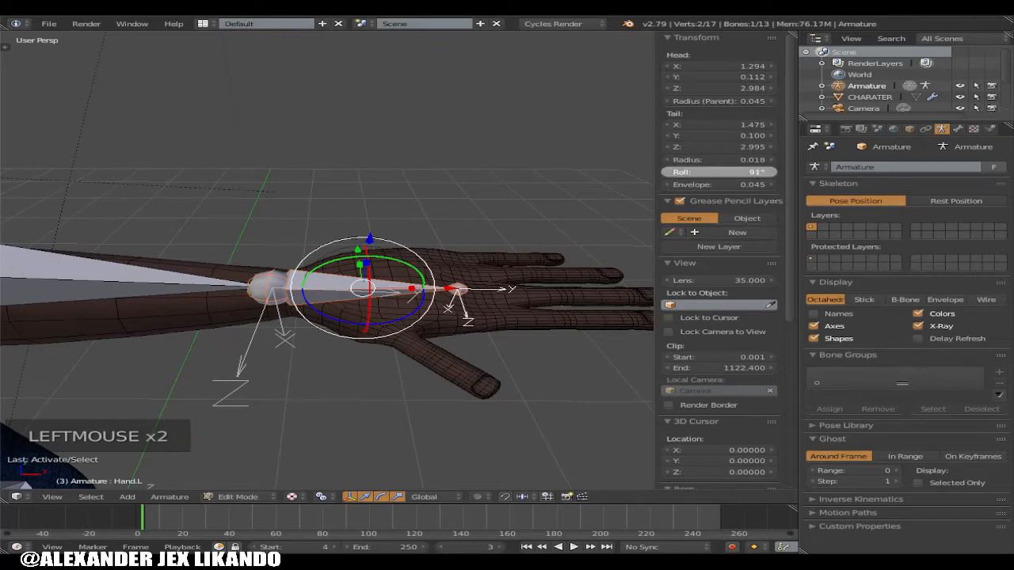
pyautogui.moveTo(737, 172); pyautogui.dragTo(777, 172)
pyautogui.scroll(4, 355, 261)
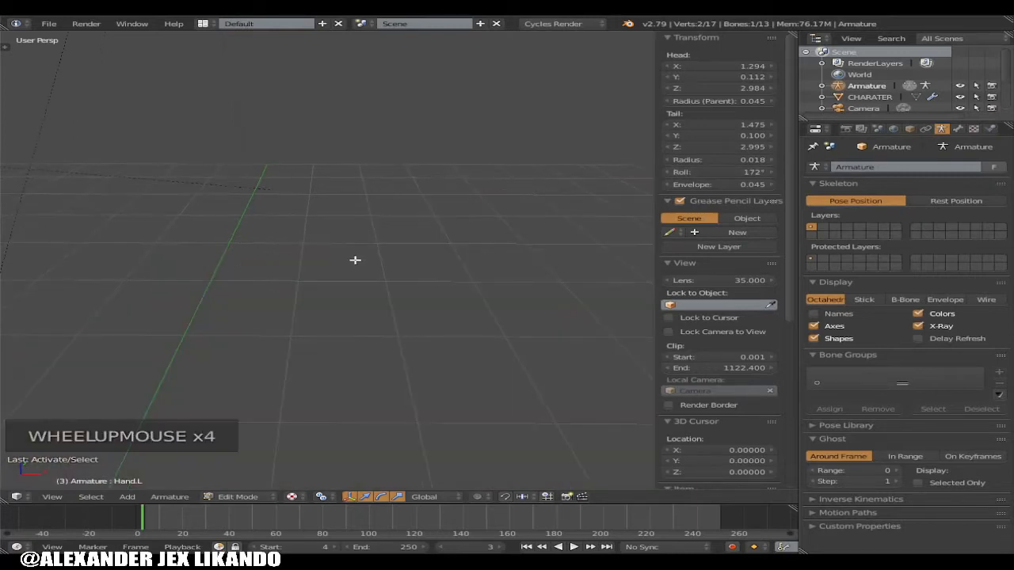
pyautogui.scroll(-3, 355, 260)
pyautogui.moveTo(355, 260); pyautogui.dragTo(332, 246, button='middle')
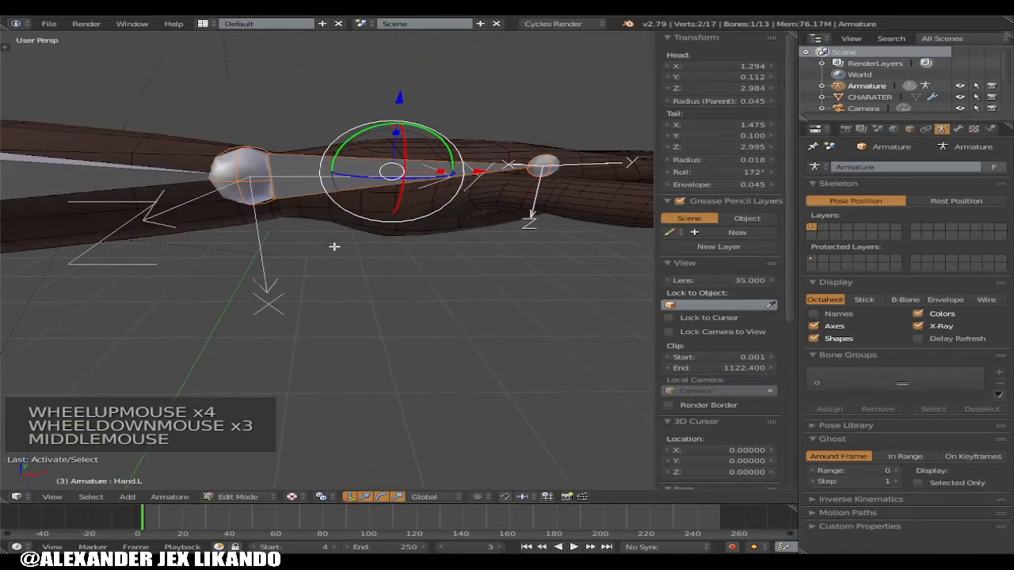
pyautogui.click(775, 173)
# Check the axis directions along the whole left arm, inspecting the shoulder and upper arm bones
pyautogui.moveTo(603, 187); pyautogui.dragTo(344, 212, button='middle')
pyautogui.scroll(-5, 443, 194)
pyautogui.scroll(-3, 252, 250)
pyautogui.moveTo(265, 275); pyautogui.dragTo(347, 270, button='middle')
pyautogui.scroll(3, 333, 288)
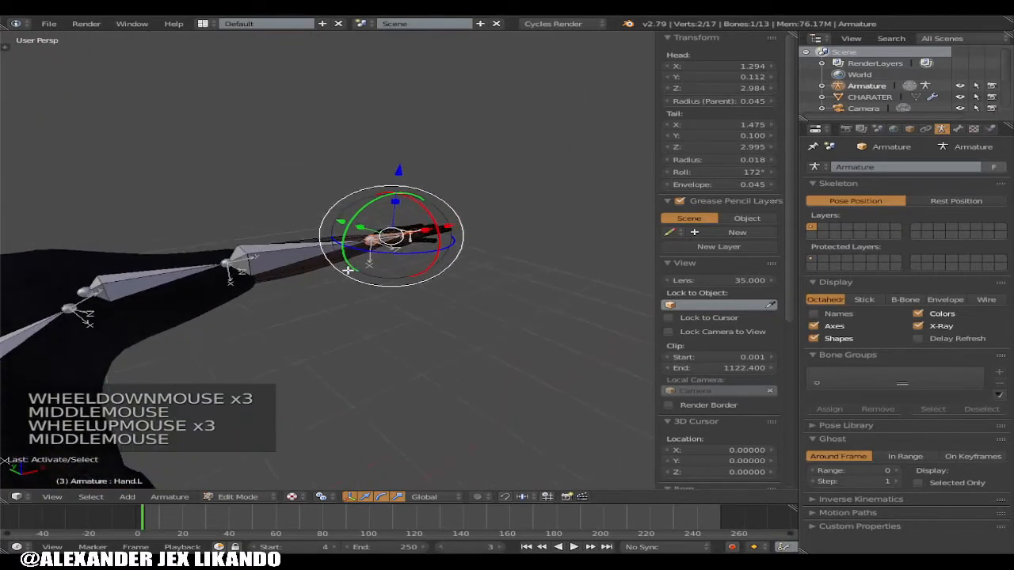
pyautogui.moveTo(159, 291); pyautogui.dragTo(161, 292, button='middle')
pyautogui.rightClick(176, 357)
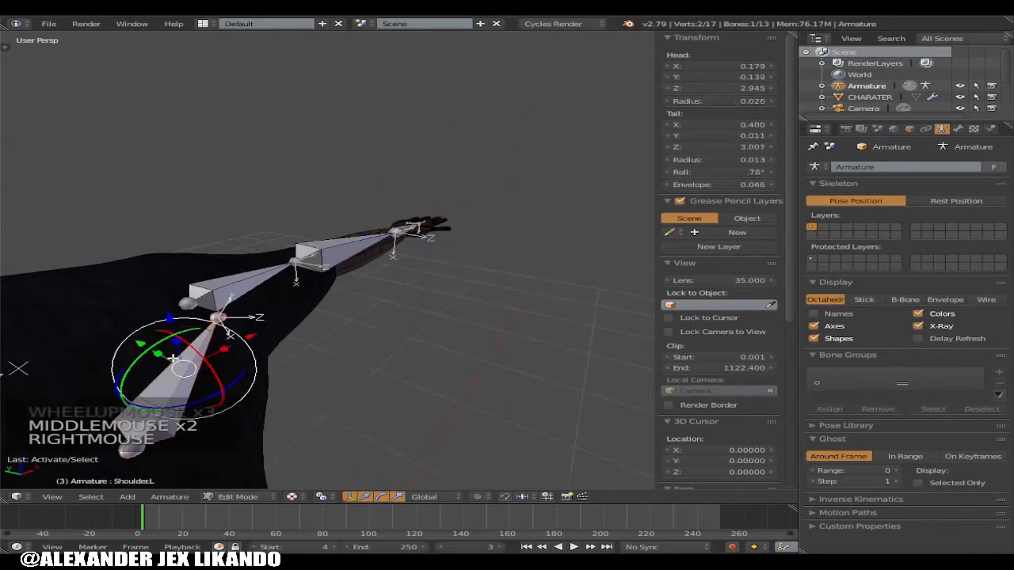
pyautogui.scroll(-1, 241, 295)
pyautogui.moveTo(242, 296); pyautogui.dragTo(234, 335, button='middle')
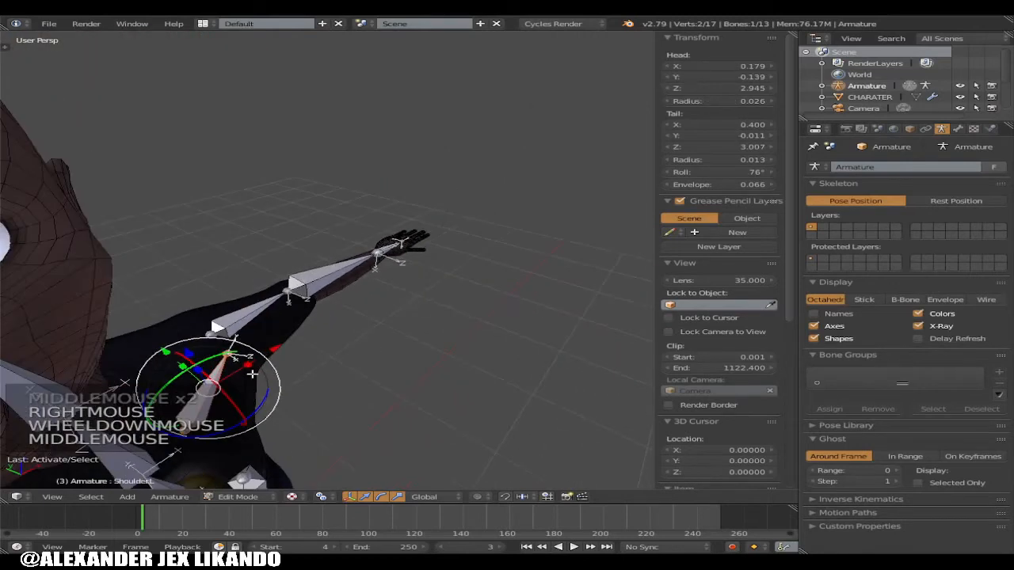
pyautogui.moveTo(265, 390)
pyautogui.mouseDown()
pyautogui.moveTo(270, 428)
pyautogui.moveTo(268, 403)
pyautogui.mouseUp()
pyautogui.rightClick(260, 317)
pyautogui.moveTo(295, 341); pyautogui.dragTo(302, 303)
# Select the neck bone and set its roll to 180°
pyautogui.scroll(-2, 298, 290)
pyautogui.moveTo(298, 290); pyautogui.dragTo(357, 311, button='middle')
pyautogui.scroll(2, 181, 277)
pyautogui.scroll(2, 356, 311)
pyautogui.rightClick(345, 265)
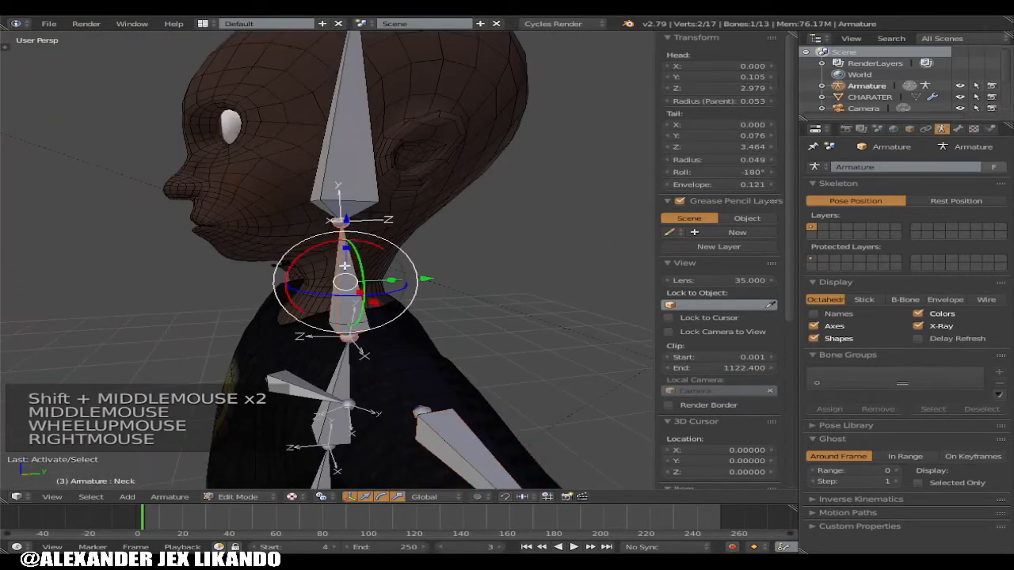
pyautogui.moveTo(310, 248); pyautogui.dragTo(348, 260)
pyautogui.rightClick(347, 260)
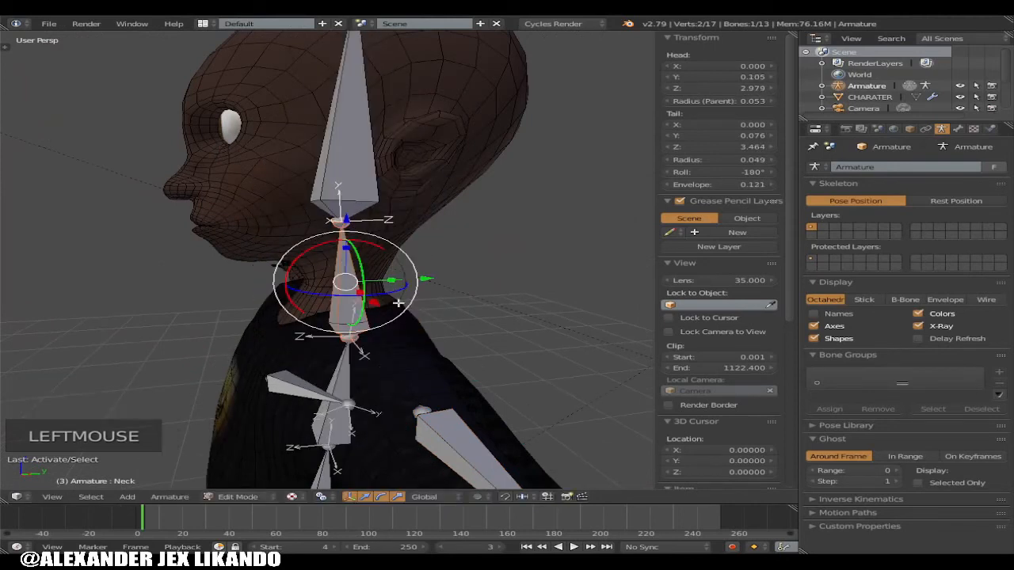
pyautogui.click(744, 172)
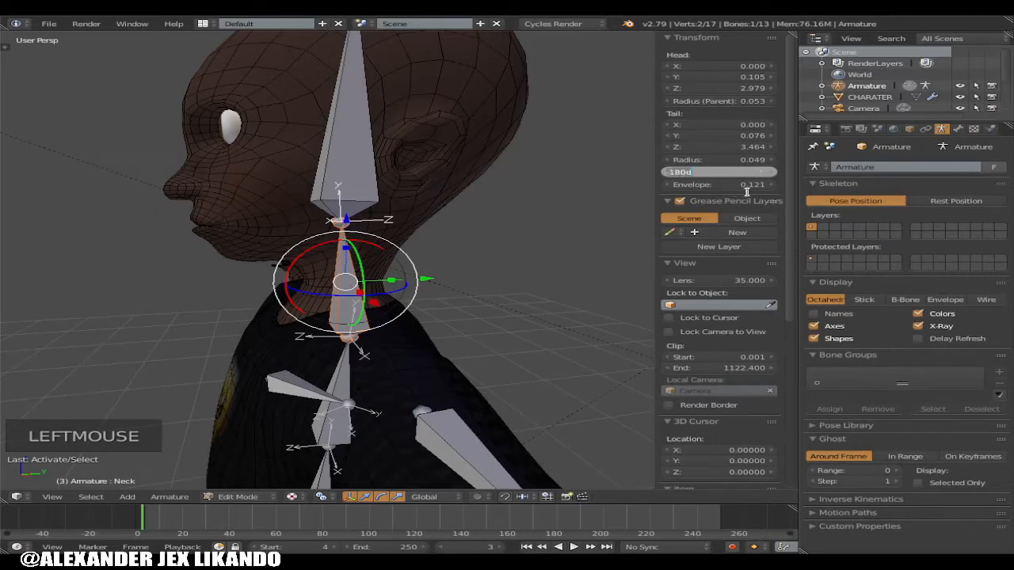
pyautogui.press('BackSpace')
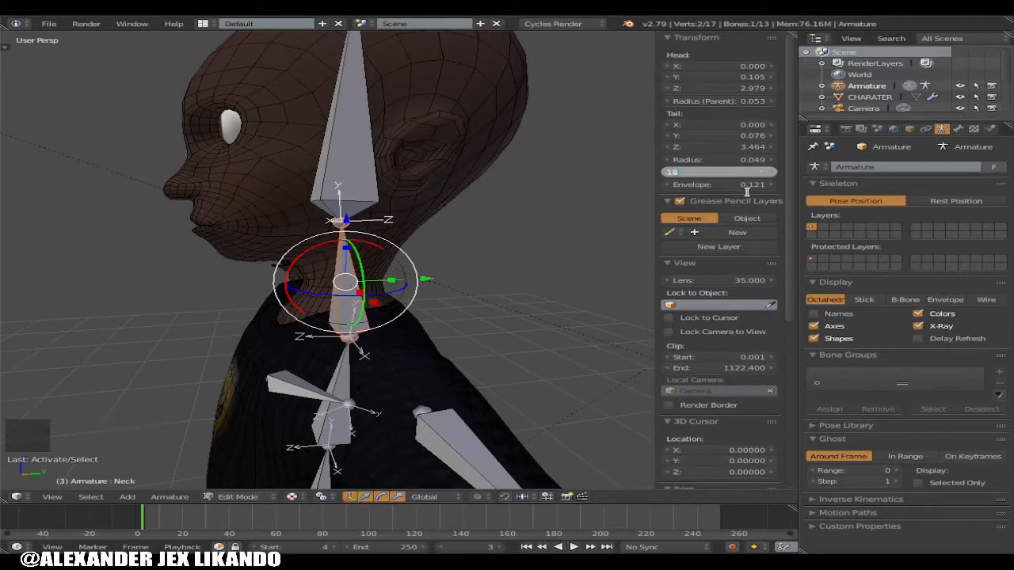
pyautogui.press('Return')
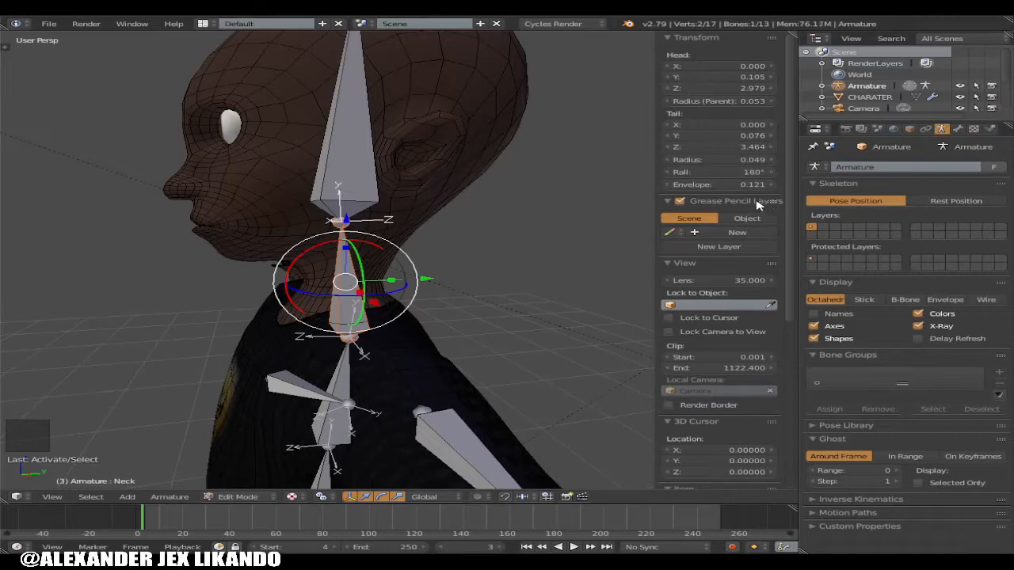
# Change the neck bone's roll to 90° and compare its axes with those of the neighbouring bones
pyautogui.moveTo(757, 173); pyautogui.dragTo(745, 173)
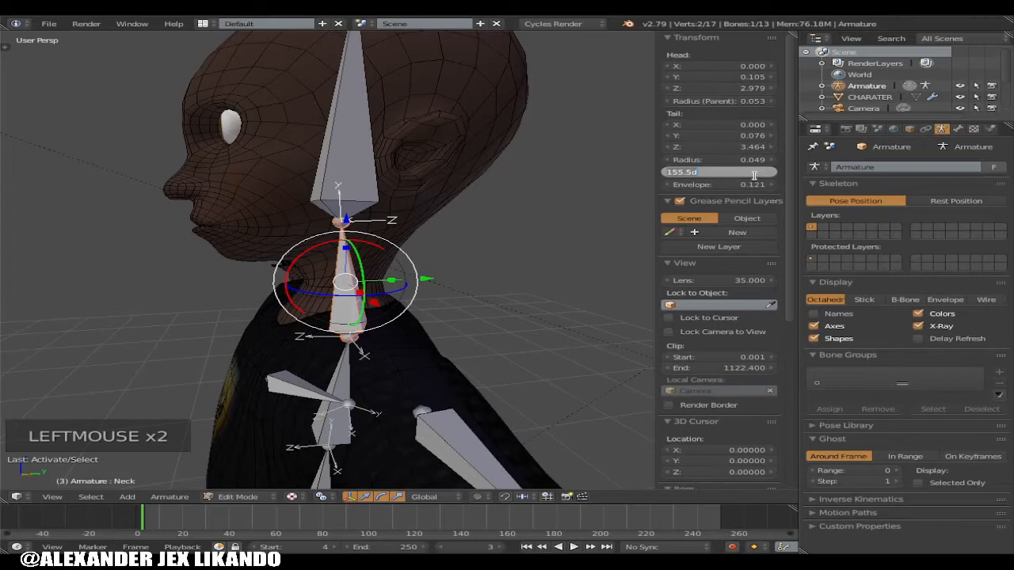
pyautogui.press('Return')
pyautogui.moveTo(353, 250); pyautogui.dragTo(418, 334, button='middle')
pyautogui.scroll(2, 423, 347)
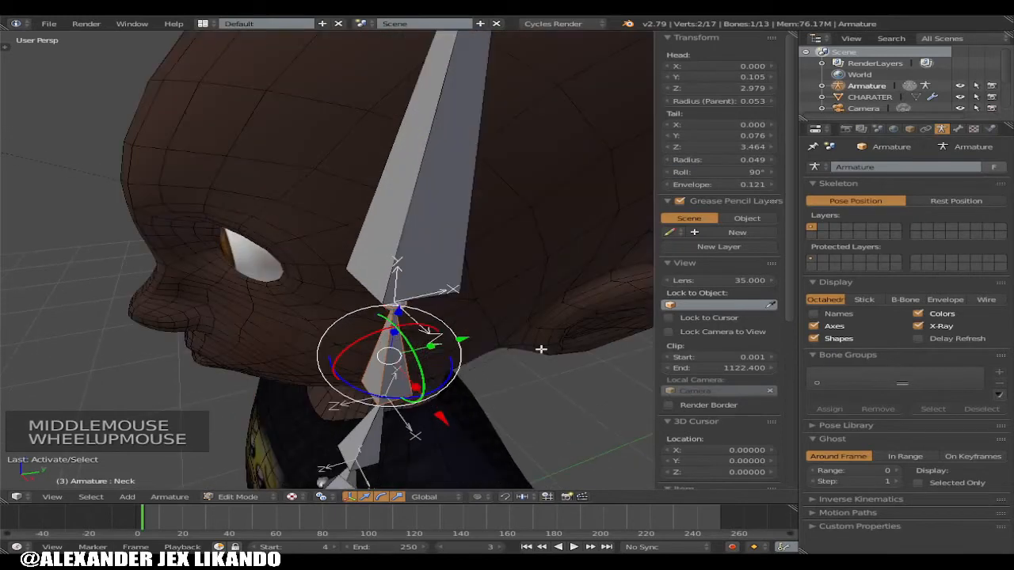
# Adjust the neck bone's roll to -8.9° so its Z axis points toward the front of the face
pyautogui.moveTo(748, 172); pyautogui.dragTo(695, 172)
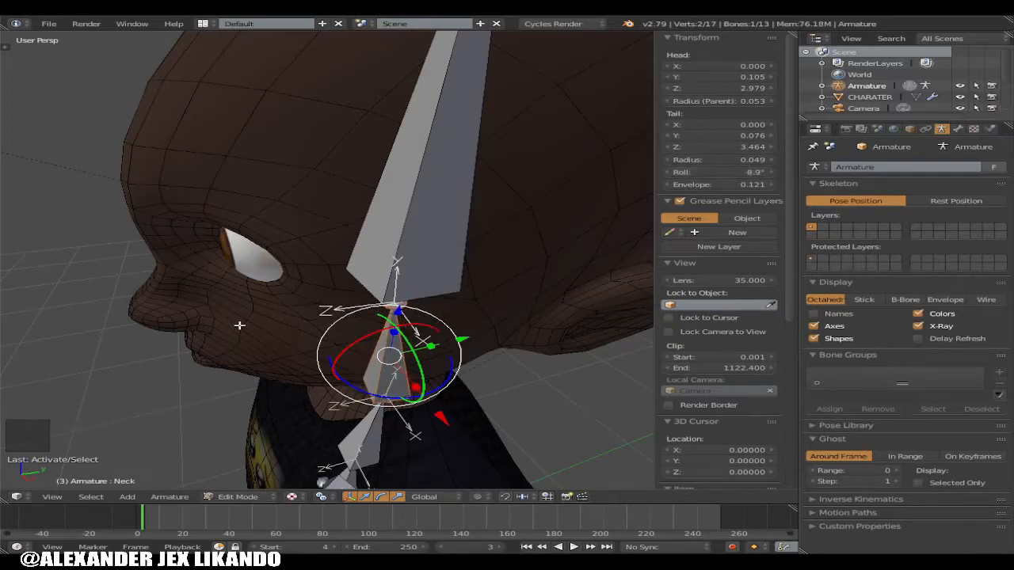
pyautogui.moveTo(357, 332); pyautogui.dragTo(303, 294, button='middle')
pyautogui.scroll(-3, 302, 294)
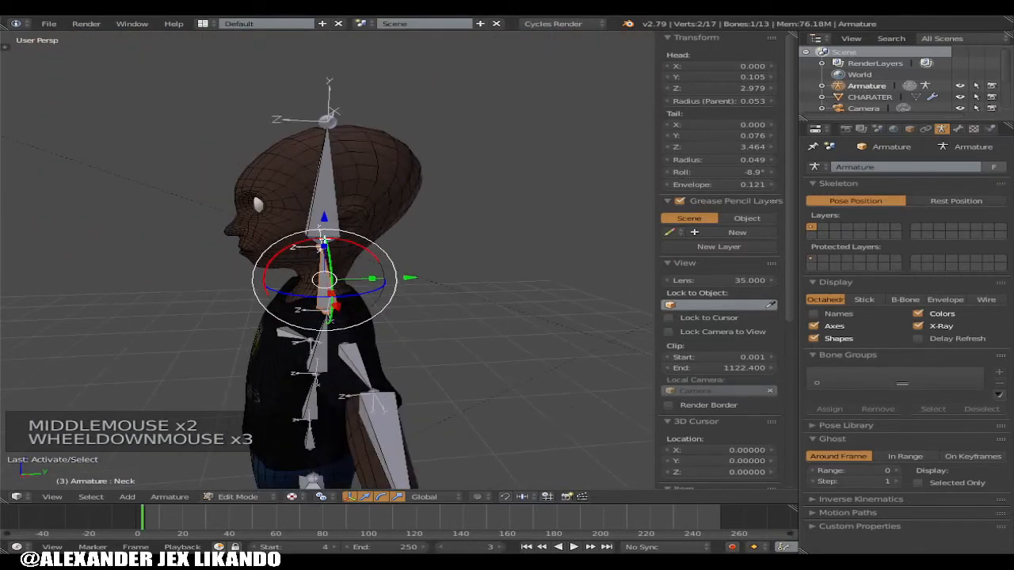
# Select the head bone, try rotating it in Pose Mode, and cancel the rotation
pyautogui.rightClick(336, 164)
pyautogui.moveTo(303, 149); pyautogui.dragTo(324, 220)
pyautogui.rightClick(324, 219)
pyautogui.scroll(3, 349, 305)
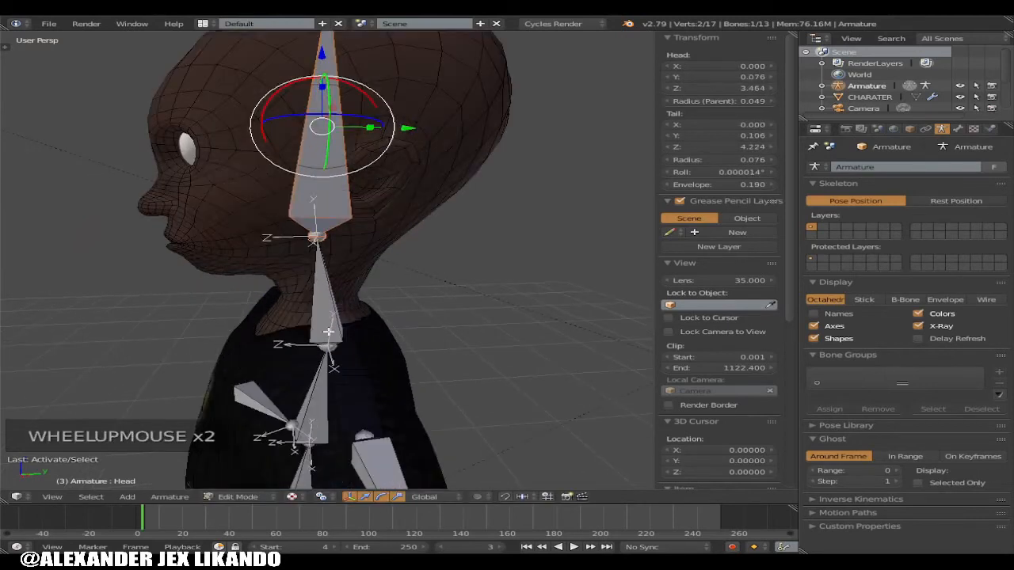
pyautogui.click(238, 496)
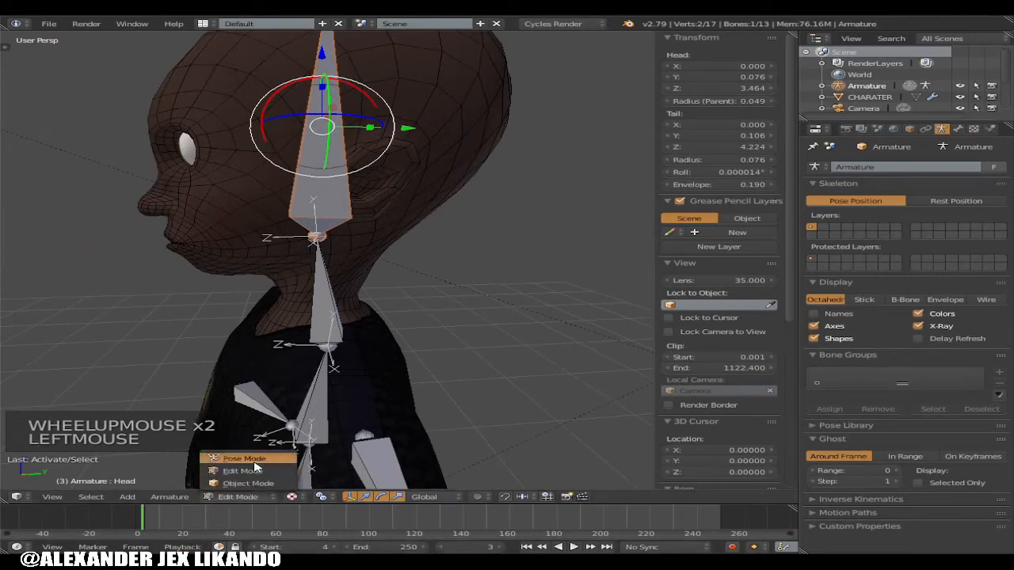
pyautogui.click(244, 458)
pyautogui.moveTo(271, 210); pyautogui.dragTo(211, 251)
pyautogui.rightClick(211, 251)
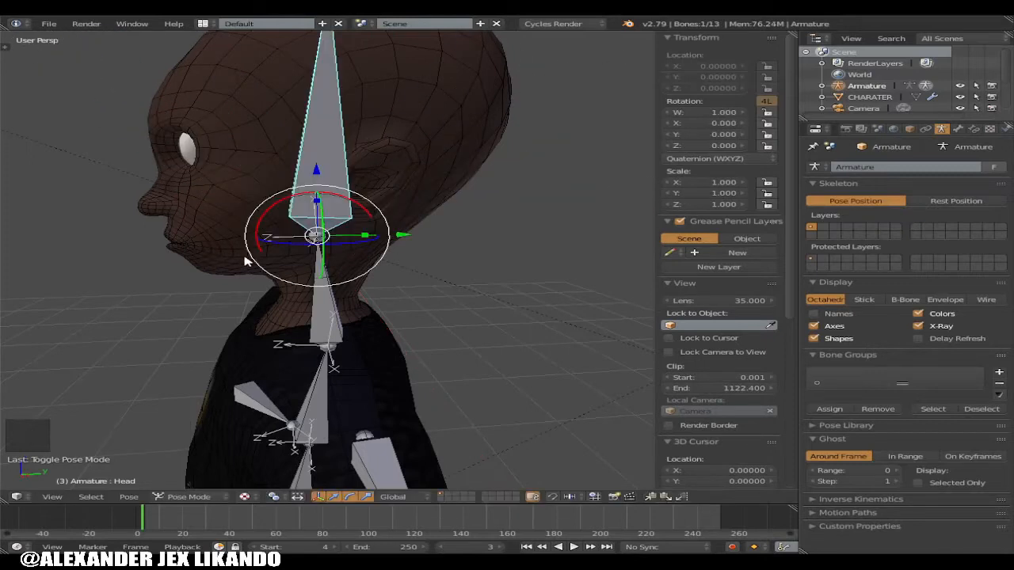
# Select the neck bone and return the armature to Edit Mode
pyautogui.scroll(-2, 329, 412)
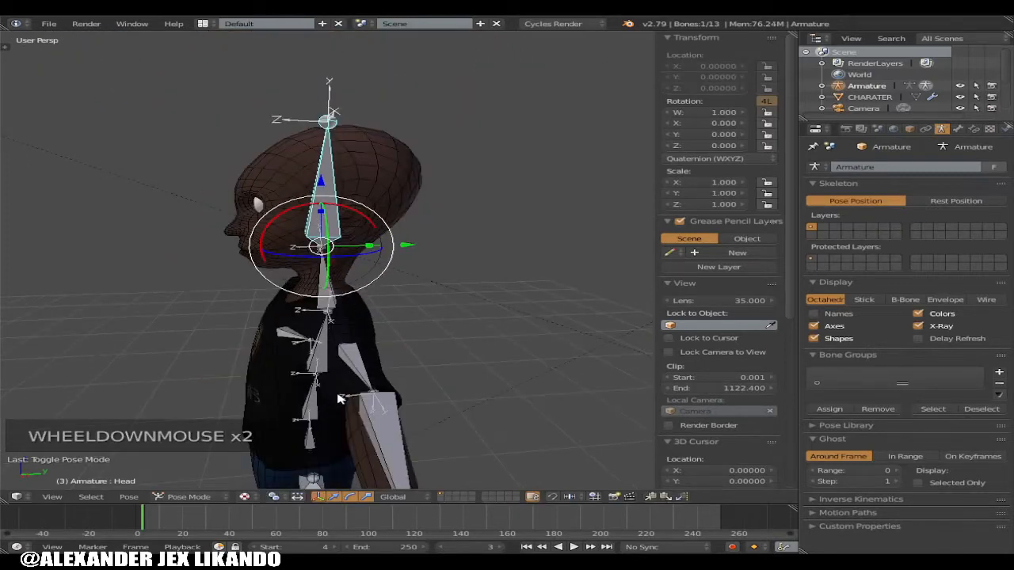
pyautogui.keyDown('shift'); pyautogui.moveTo(338, 399); pyautogui.dragTo(436, 357, button='middle'); pyautogui.keyUp('shift')
pyautogui.scroll(2, 441, 349)
pyautogui.moveTo(518, 339); pyautogui.dragTo(446, 307, button='middle')
pyautogui.scroll(-1, 447, 324)
pyautogui.rightClick(436, 277)
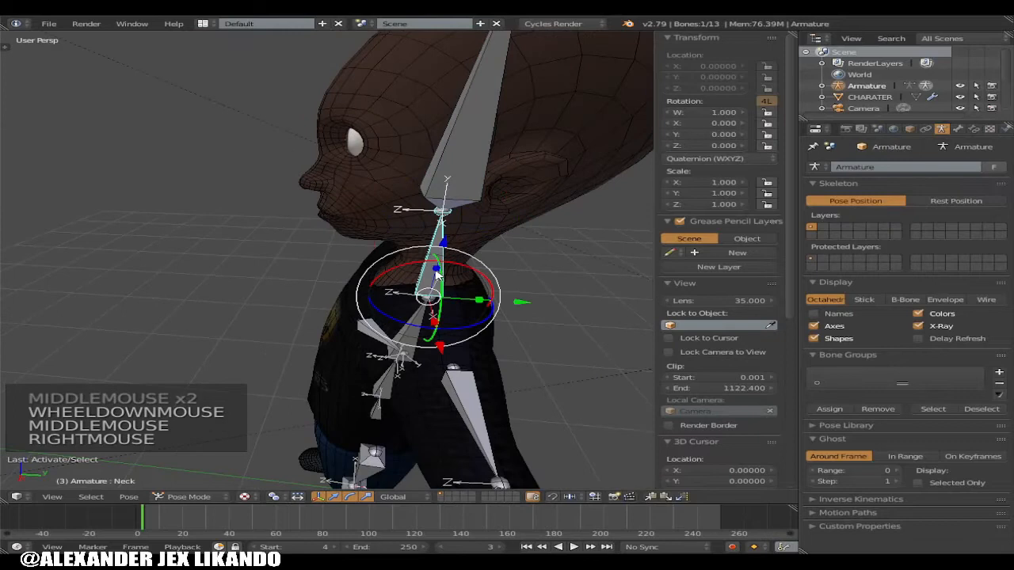
pyautogui.click(190, 496)
pyautogui.click(210, 472)
pyautogui.scroll(2, 467, 214)
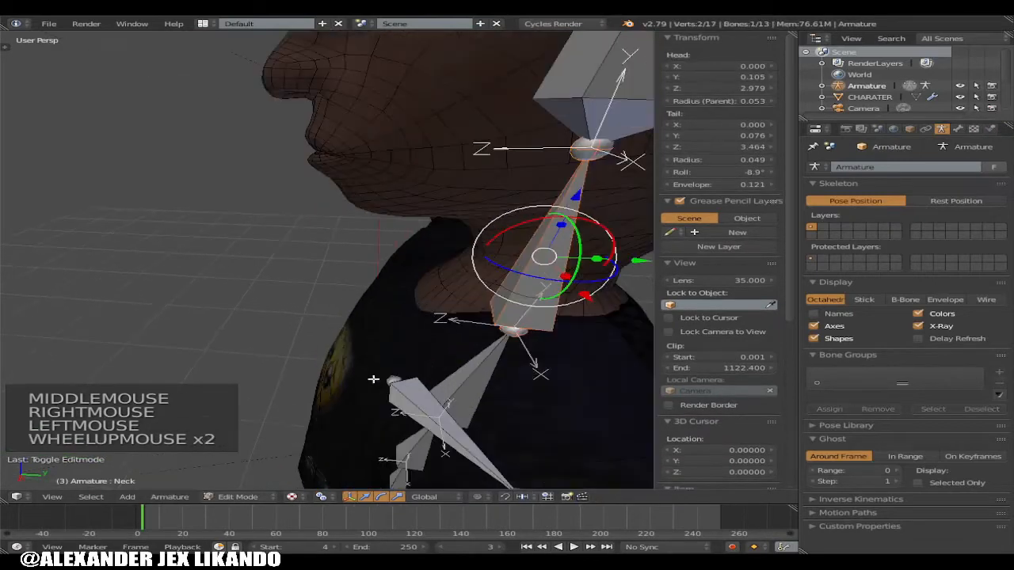
# Examine the axis directions of the neck bone against the head and upper spine bones
pyautogui.scroll(-1, 468, 214)
pyautogui.moveTo(467, 214); pyautogui.dragTo(469, 210, button='middle')
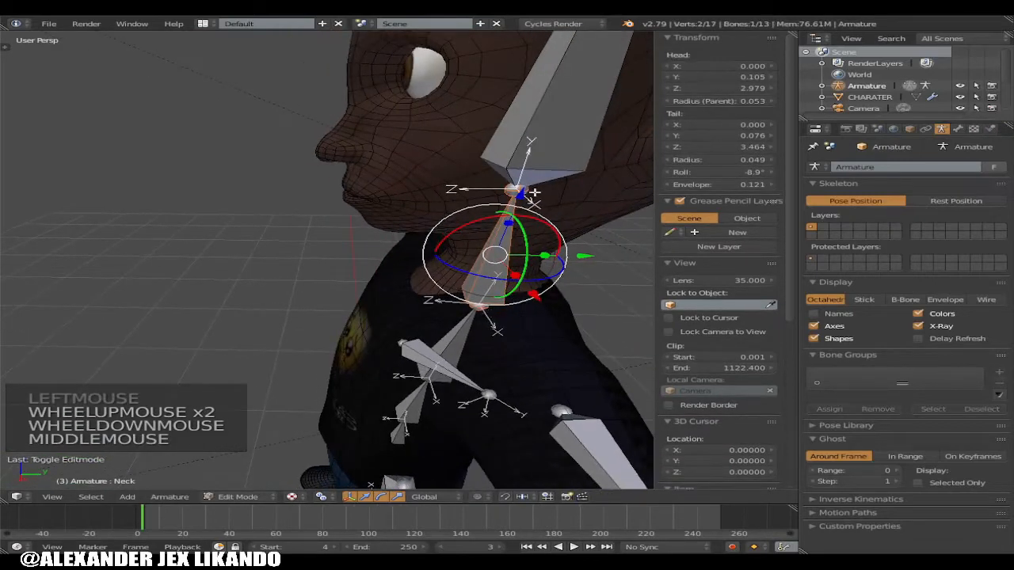
pyautogui.scroll(-1, 535, 192)
pyautogui.scroll(2, 408, 238)
pyautogui.scroll(-1, 475, 261)
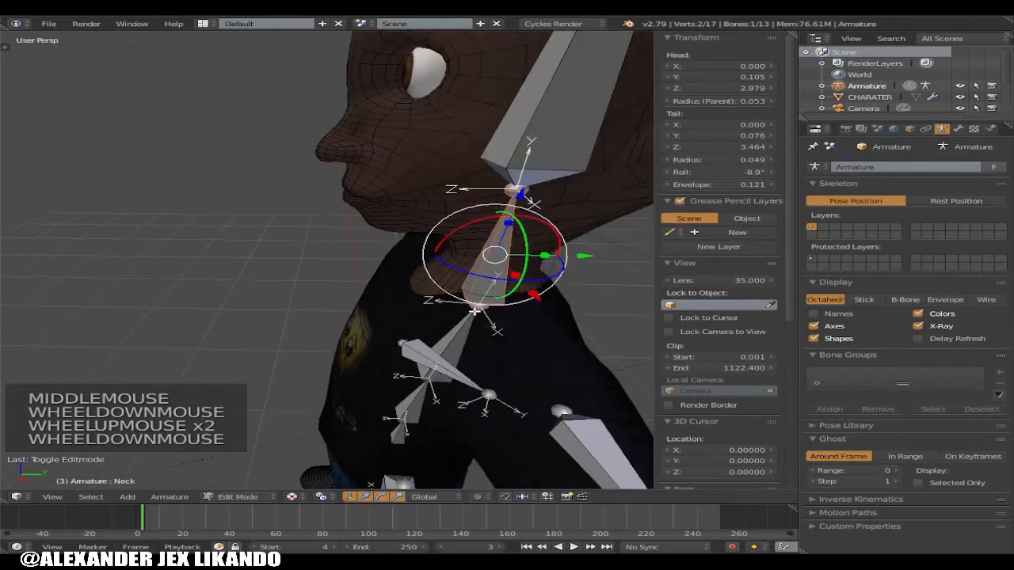
pyautogui.scroll(1, 519, 287)
pyautogui.scroll(1, 584, 256)
pyautogui.scroll(-3, 523, 277)
pyautogui.moveTo(459, 298); pyautogui.dragTo(471, 291, button='middle')
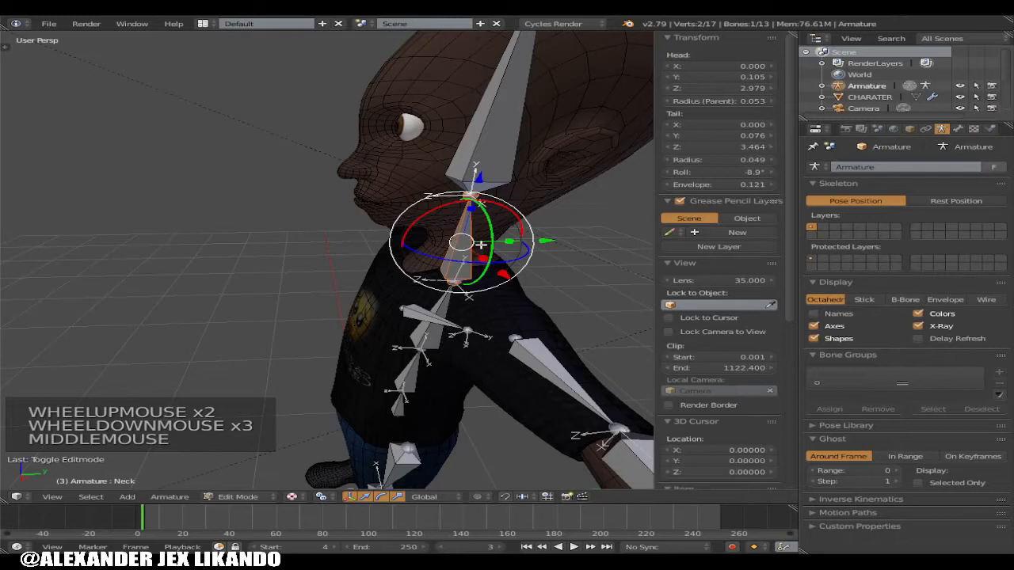
# Inspect the roll and axes of the spine bones from the chest down to the root bone
pyautogui.rightClick(428, 341)
pyautogui.moveTo(426, 361); pyautogui.dragTo(413, 401, button='middle')
pyautogui.scroll(1, 515, 379)
pyautogui.moveTo(515, 380); pyautogui.dragTo(482, 257, button='middle')
pyautogui.rightClick(439, 252)
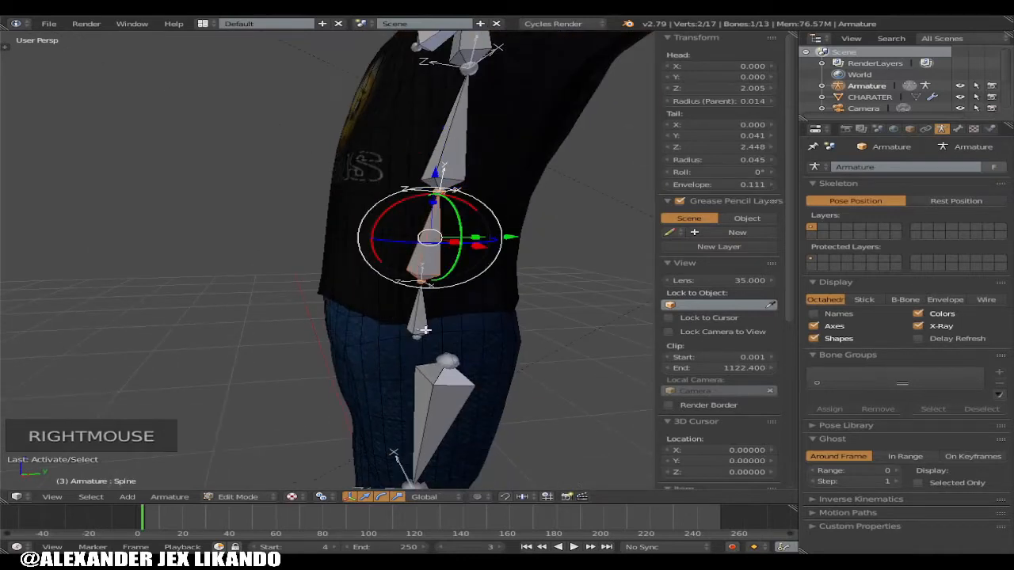
pyautogui.scroll(1, 428, 333)
pyautogui.rightClick(449, 337)
pyautogui.scroll(-3, 489, 344)
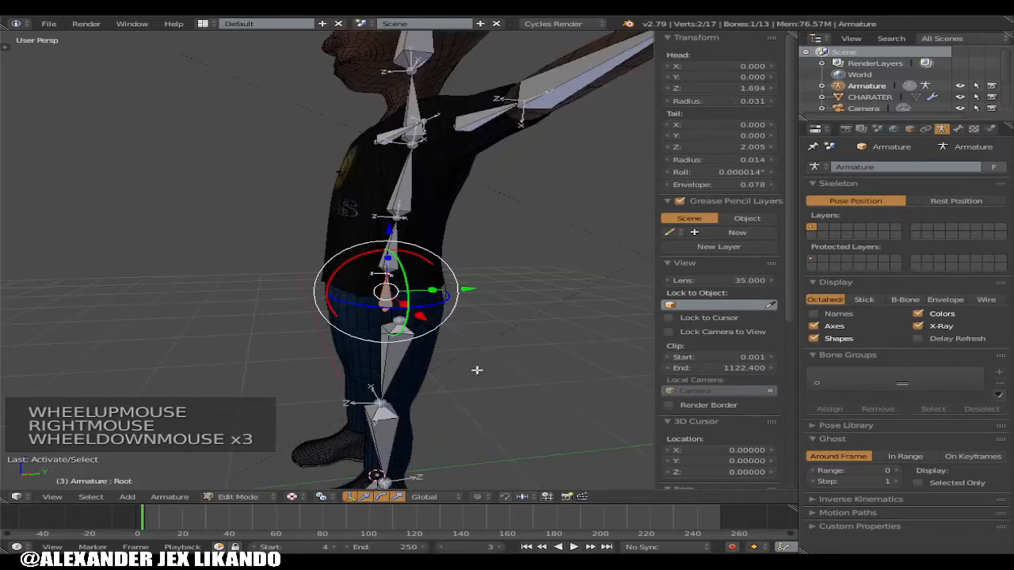
# Select the left upper leg bone and set its roll to 360°
pyautogui.keyDown('shift'); pyautogui.moveTo(435, 352); pyautogui.dragTo(435, 301, button='middle'); pyautogui.keyUp('shift')
pyautogui.scroll(3, 490, 383)
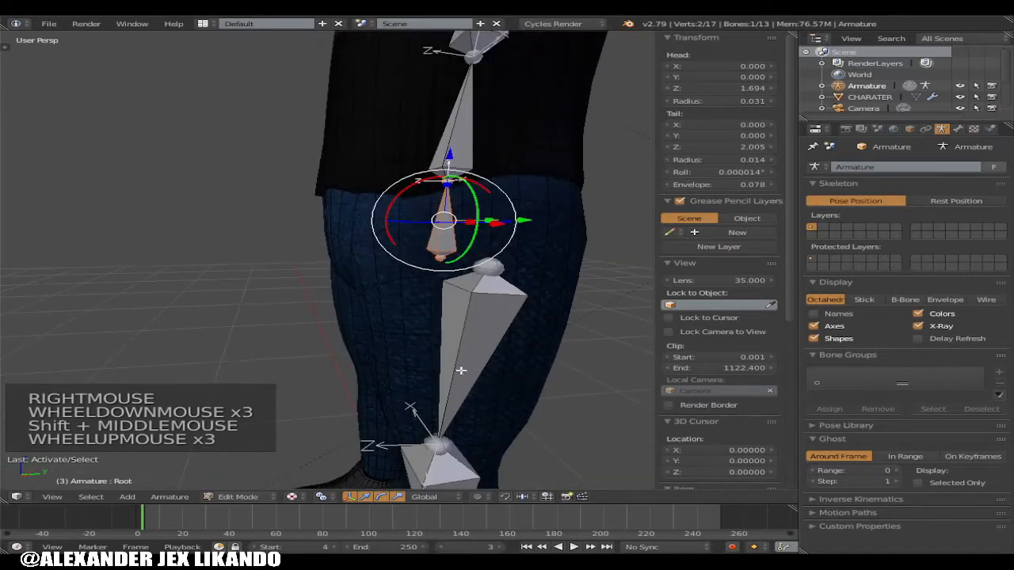
pyautogui.keyDown('shift'); pyautogui.moveTo(460, 370); pyautogui.dragTo(428, 317, button='middle'); pyautogui.keyUp('shift')
pyautogui.keyDown('shift'); pyautogui.scroll(1, 428, 316); pyautogui.keyUp('shift')
pyautogui.rightClick(415, 229)
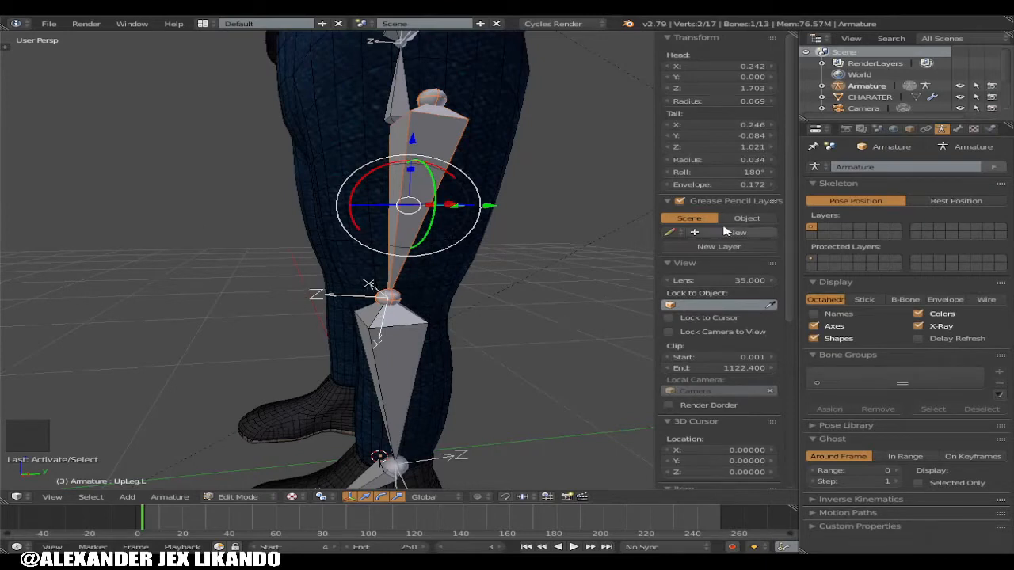
pyautogui.moveTo(719, 172)
pyautogui.mouseDown()
pyautogui.moveTo(820, 172)
pyautogui.moveTo(710, 175)
pyautogui.mouseUp()
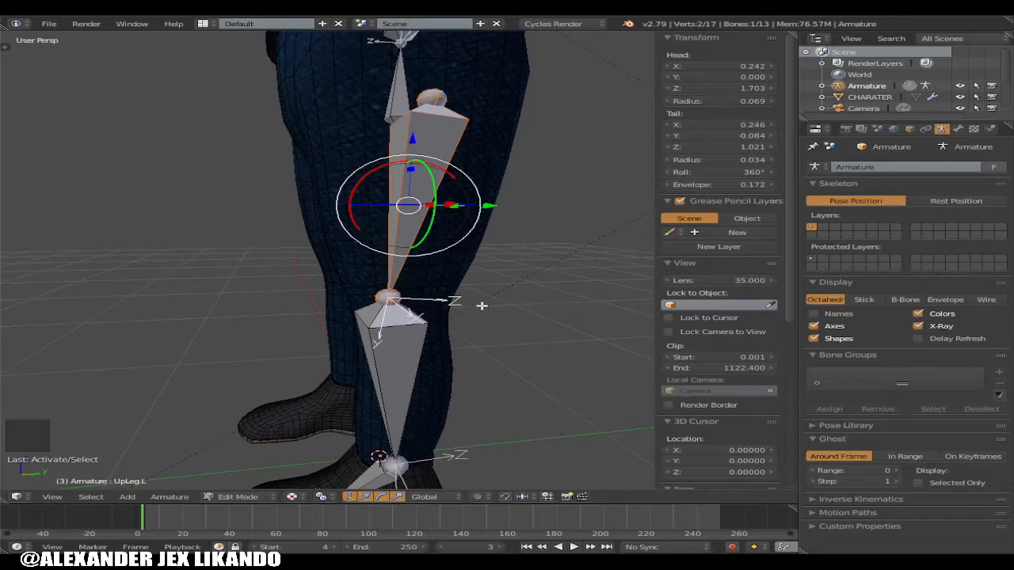
pyautogui.keyDown('shift'); pyautogui.moveTo(406, 415); pyautogui.dragTo(409, 284, button='middle'); pyautogui.keyUp('shift')
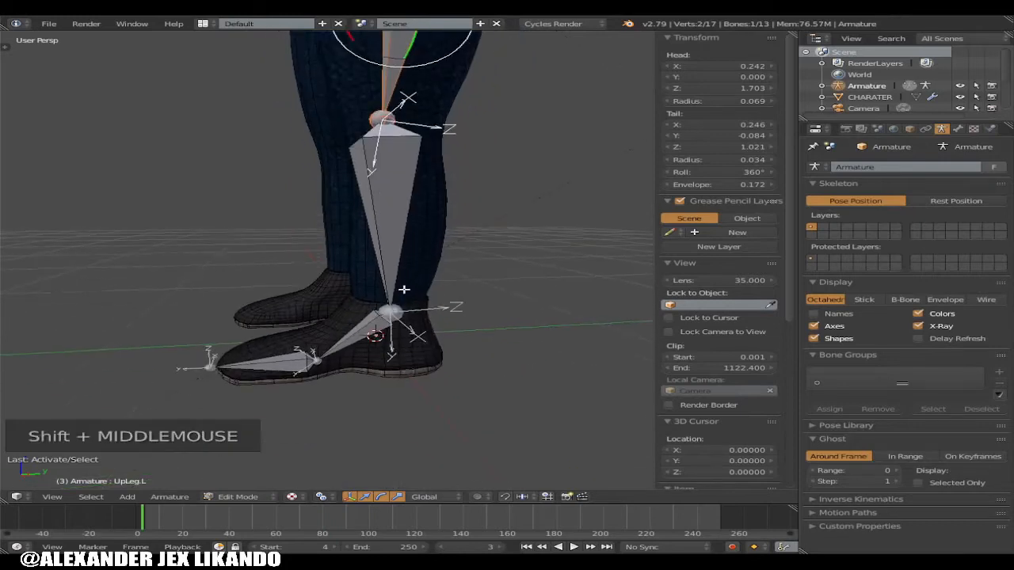
# Try setting the left foot bone's roll to 360° and undo the change
pyautogui.rightClick(420, 239)
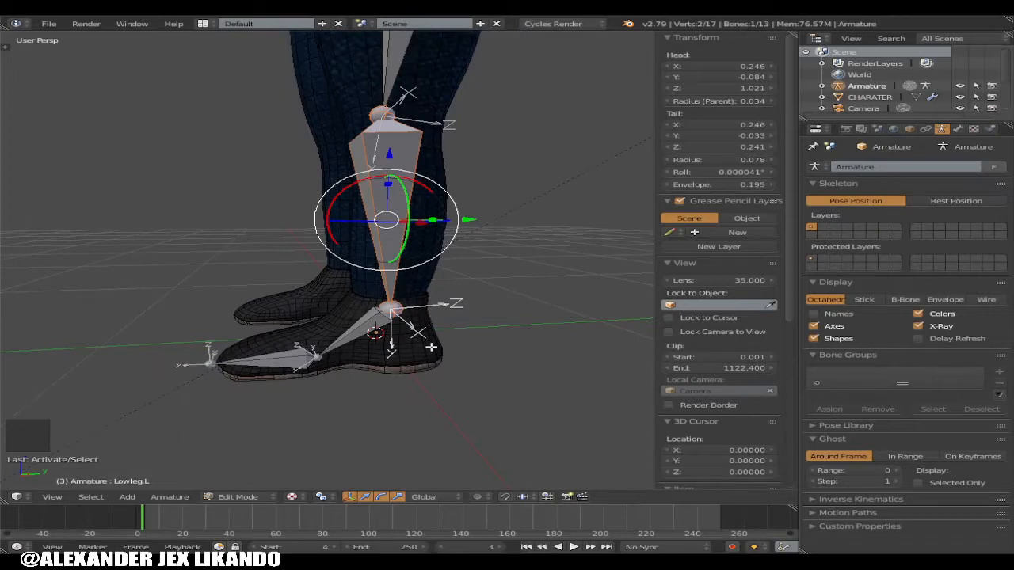
pyautogui.scroll(2, 431, 346)
pyautogui.keyDown('shift'); pyautogui.moveTo(431, 346); pyautogui.dragTo(343, 218, button='middle'); pyautogui.keyUp('shift')
pyautogui.rightClick(343, 218)
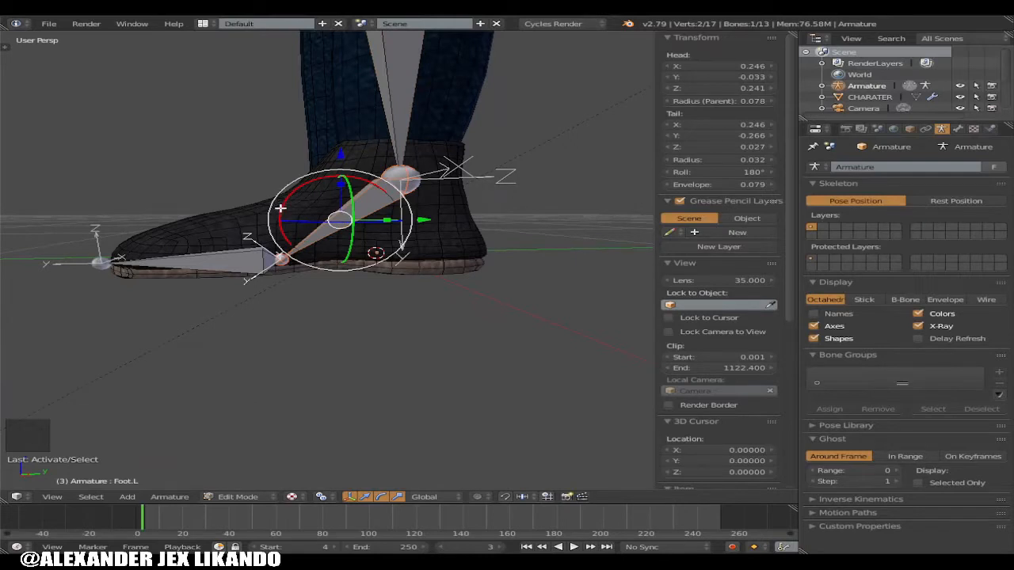
pyautogui.moveTo(721, 172); pyautogui.dragTo(774, 172)
pyautogui.moveTo(467, 220); pyautogui.dragTo(460, 258, button='middle')
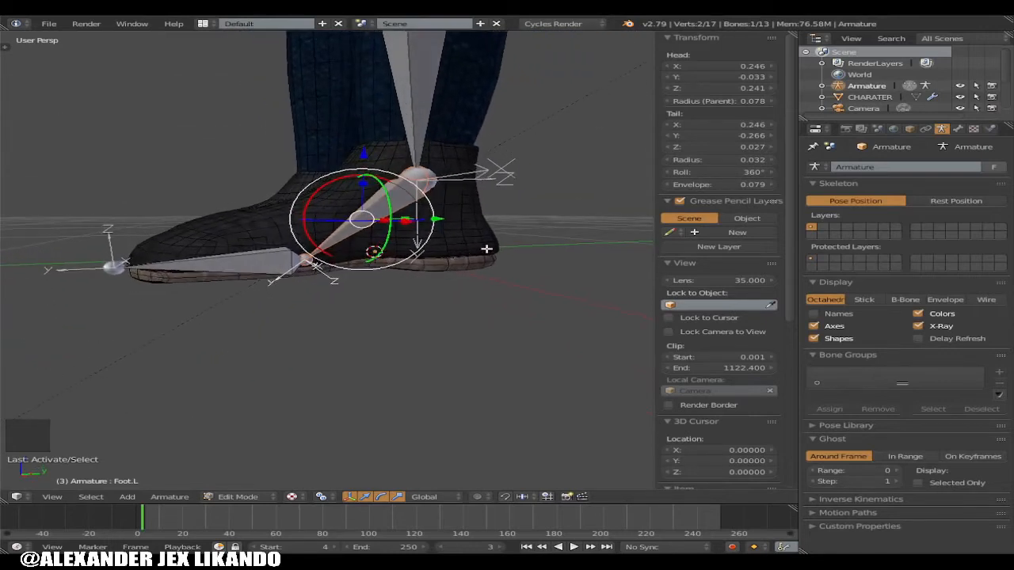
pyautogui.scroll(1, 744, 232)
pyautogui.hotkey('ctrl', 'z')
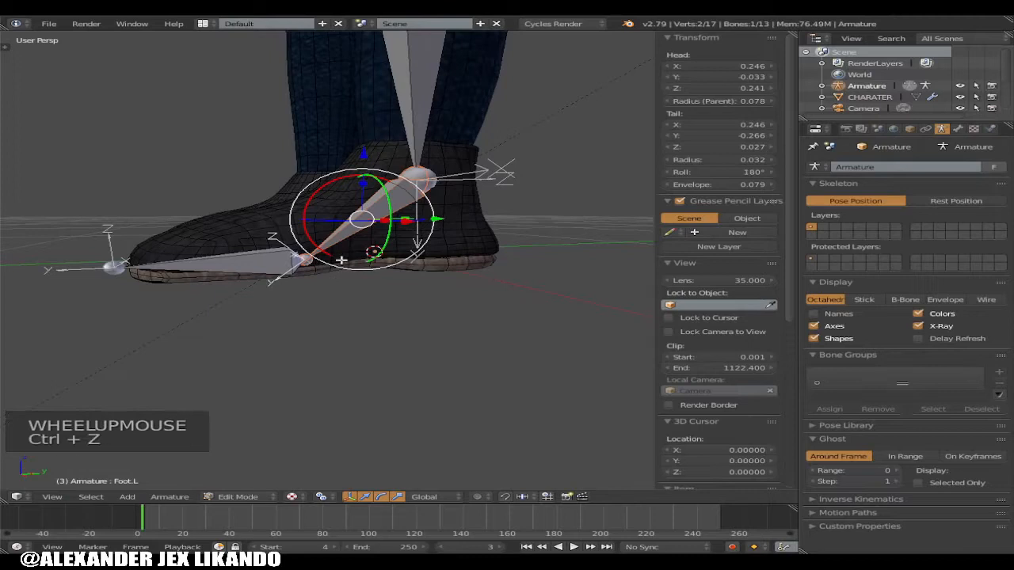
# Switch the armature to Pose Mode and test-rotate the left foot and toe bones, restoring their original pose
pyautogui.click(237, 497)
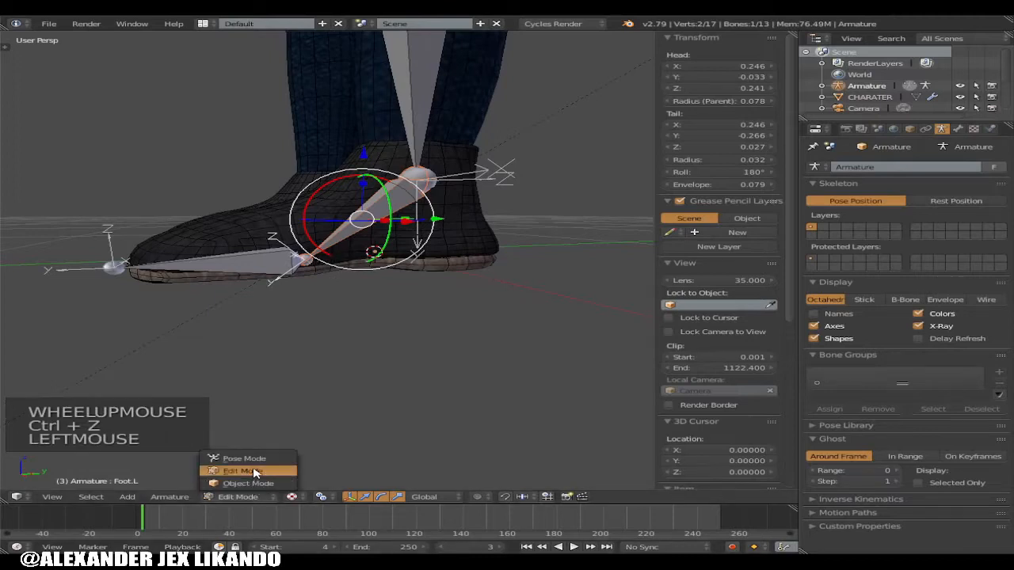
pyautogui.click(254, 467)
pyautogui.click(383, 159)
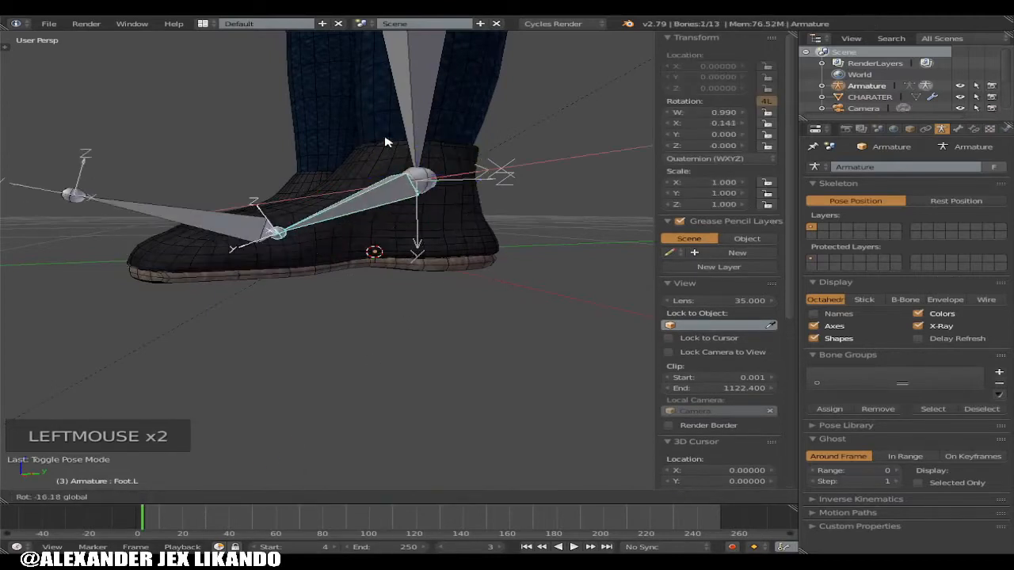
pyautogui.moveTo(384, 158); pyautogui.dragTo(378, 124)
pyautogui.rightClick(378, 123)
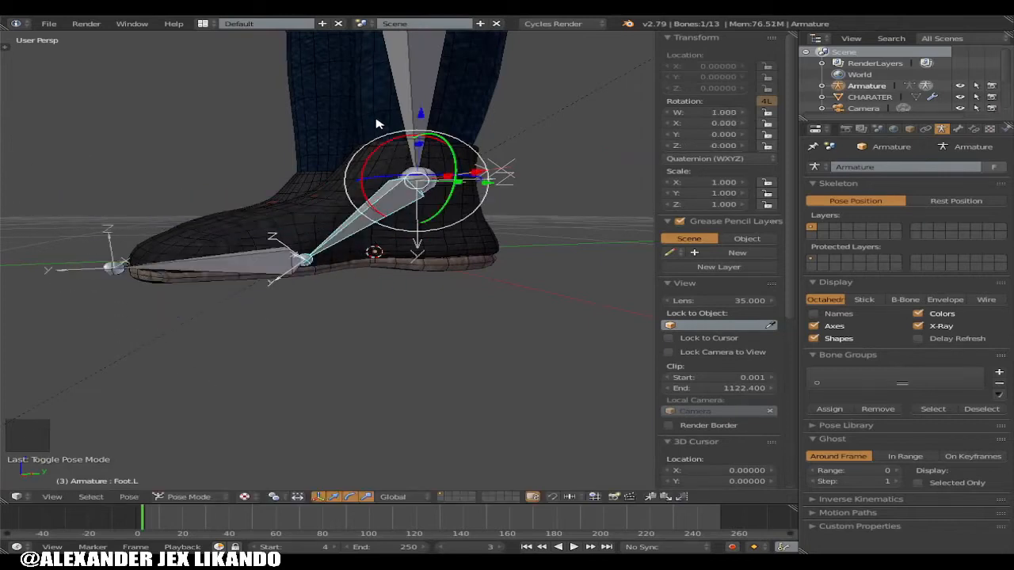
pyautogui.rightClick(208, 260)
pyautogui.moveTo(261, 239)
pyautogui.mouseDown()
pyautogui.moveTo(261, 272)
pyautogui.moveTo(273, 231)
pyautogui.mouseUp()
pyautogui.scroll(-1, 289, 246)
pyautogui.rightClick(357, 231)
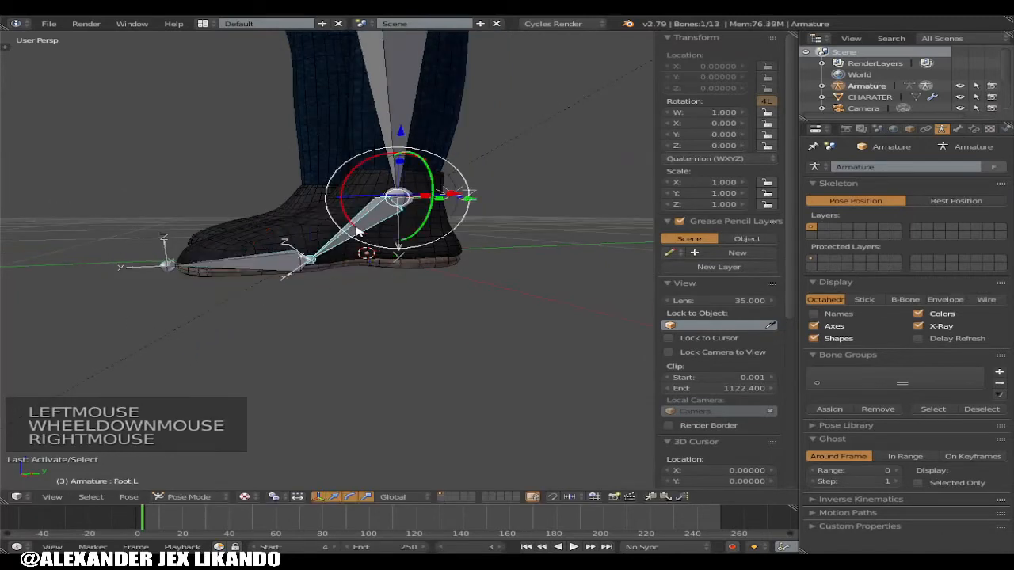
# Examine the bone axes from the front along the left foot, leg, arm and hand
pyautogui.moveTo(369, 271); pyautogui.dragTo(369, 344, button='middle')
pyautogui.scroll(-2, 436, 264)
pyautogui.scroll(3, 362, 351)
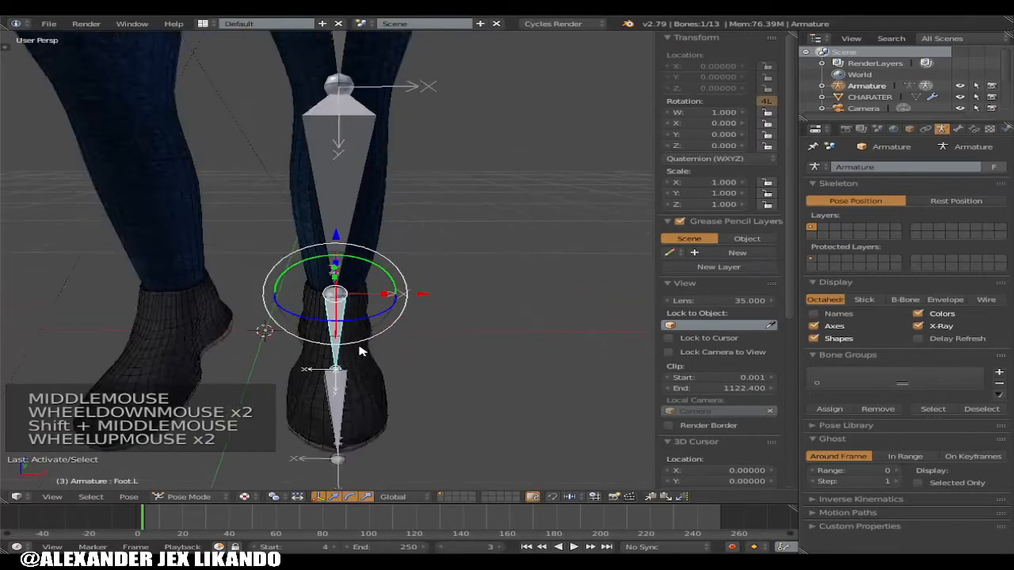
pyautogui.keyDown('shift'); pyautogui.moveTo(357, 378); pyautogui.dragTo(287, 448, button='middle'); pyautogui.keyUp('shift')
pyautogui.scroll(-4, 367, 335)
pyautogui.keyDown('shift'); pyautogui.moveTo(313, 349); pyautogui.dragTo(314, 401, button='middle'); pyautogui.keyUp('shift')
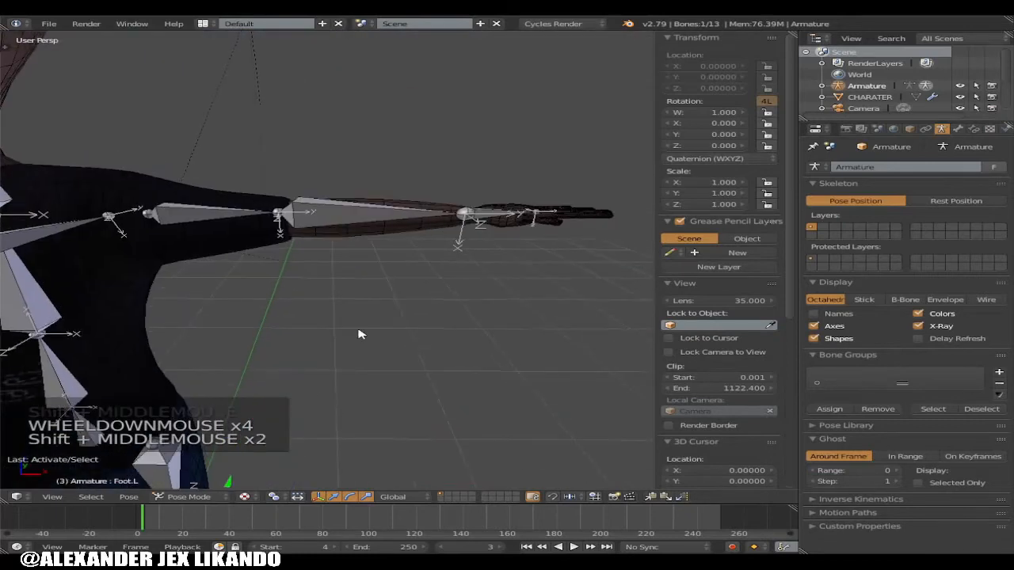
pyautogui.keyDown('shift'); pyautogui.moveTo(357, 332); pyautogui.dragTo(333, 385, button='middle'); pyautogui.keyUp('shift')
pyautogui.scroll(2, 341, 419)
pyautogui.keyDown('shift'); pyautogui.moveTo(341, 419); pyautogui.dragTo(325, 326, button='middle'); pyautogui.keyUp('shift')
pyautogui.scroll(1, 428, 289)
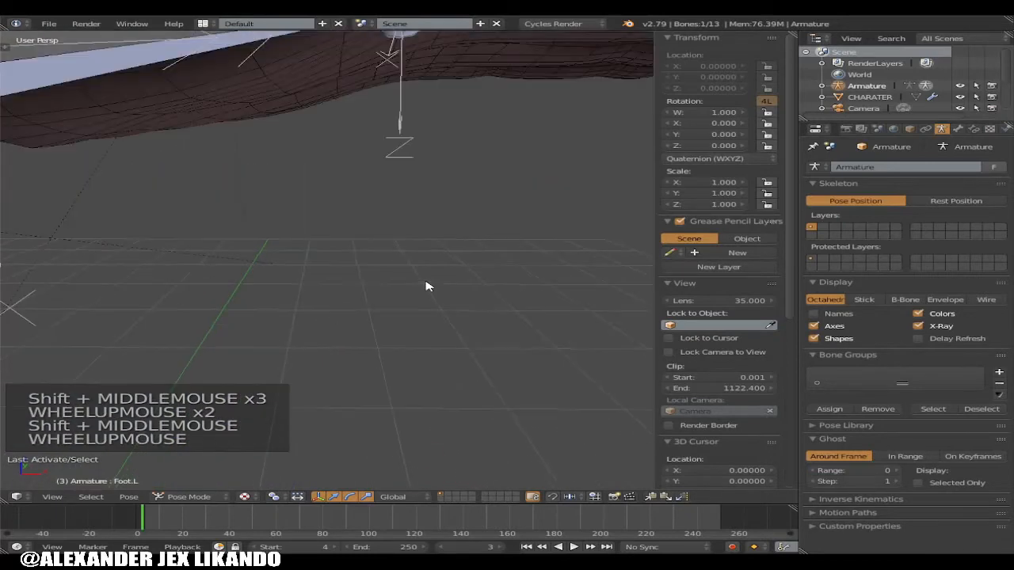
pyautogui.scroll(-5, 424, 291)
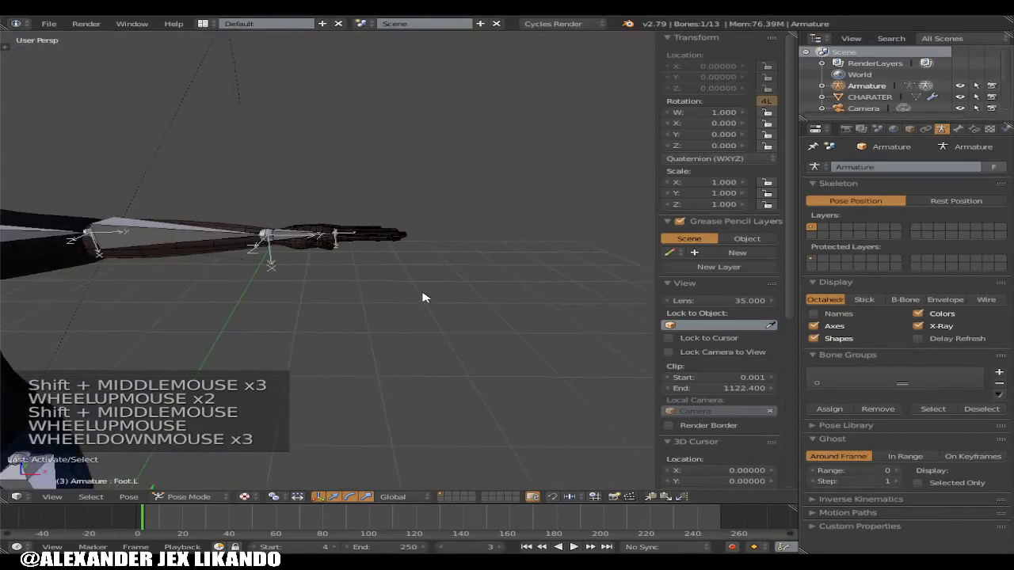
# Hide the bone axes and show the bone names on the armature
pyautogui.click(815, 326)
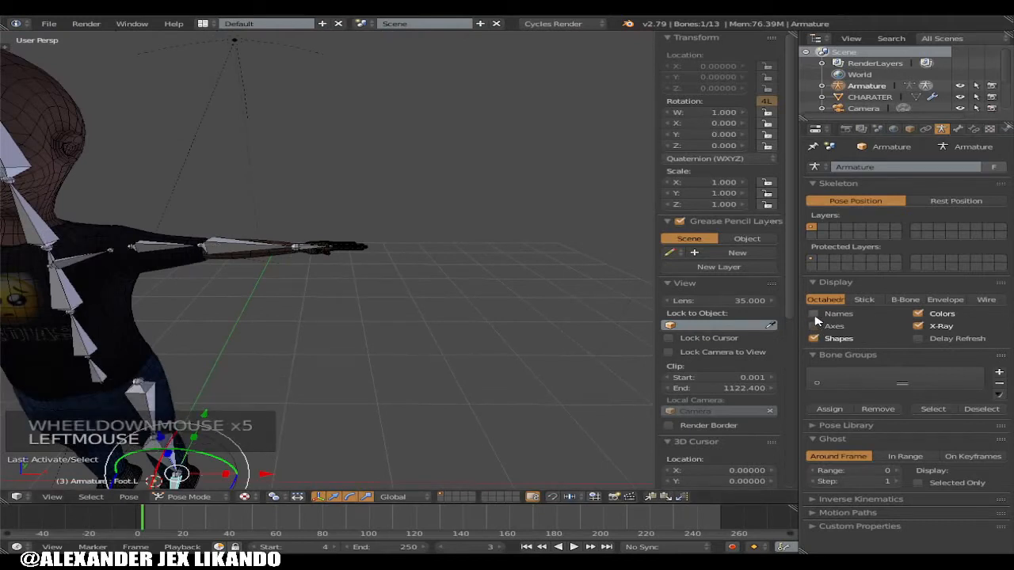
pyautogui.click(815, 314)
pyautogui.scroll(-1, 301, 348)
pyautogui.keyDown('shift'); pyautogui.moveTo(301, 348); pyautogui.dragTo(495, 295, button='middle'); pyautogui.keyUp('shift')
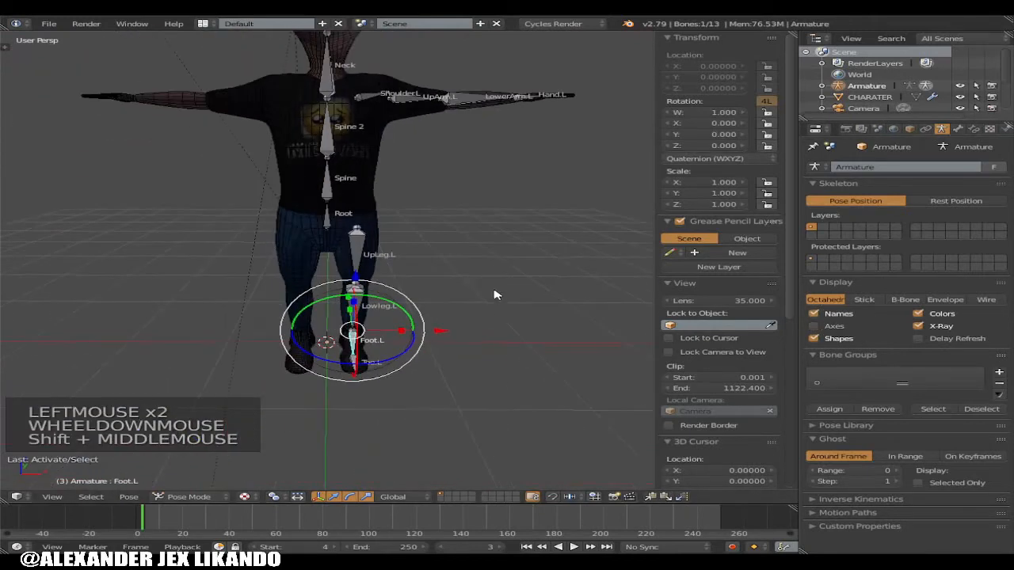
pyautogui.scroll(2, 494, 295)
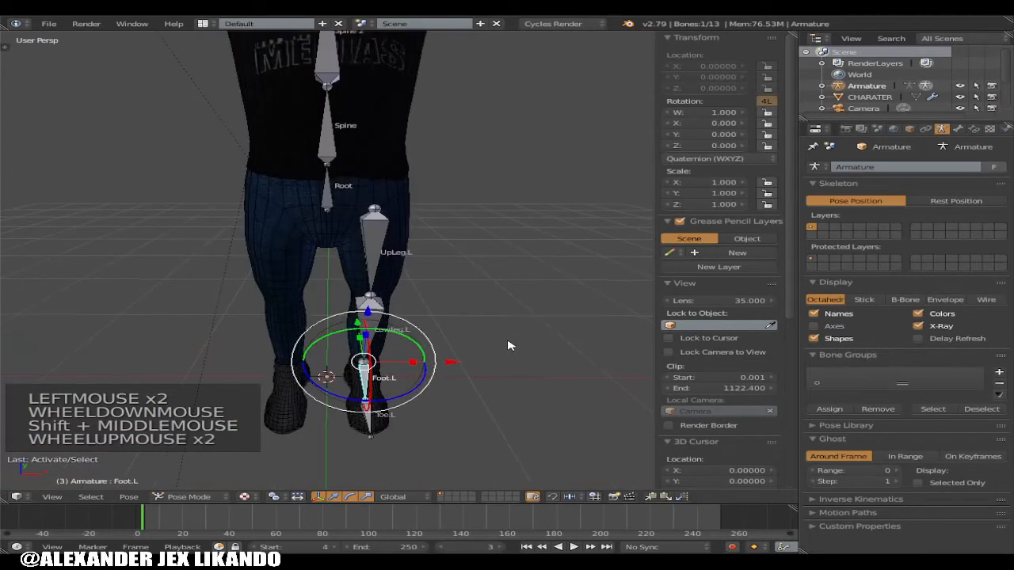
# Return the armature to Edit Mode and add a new bone at the 3D cursor with nothing else selected
pyautogui.click(194, 496)
pyautogui.click(191, 470)
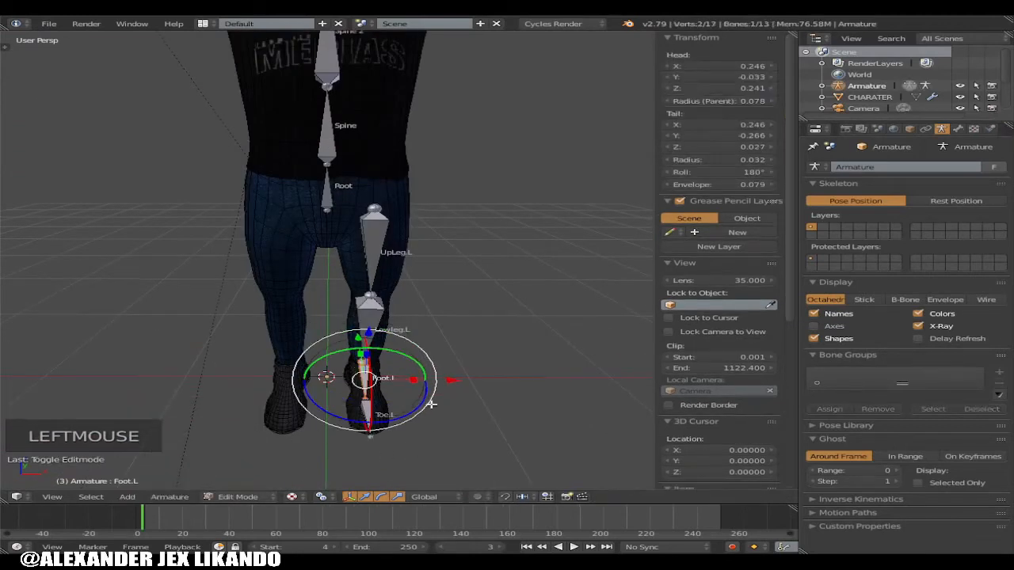
pyautogui.keyDown('shift'); pyautogui.moveTo(426, 426); pyautogui.dragTo(443, 340, button='middle'); pyautogui.keyUp('shift')
pyautogui.scroll(2, 446, 342)
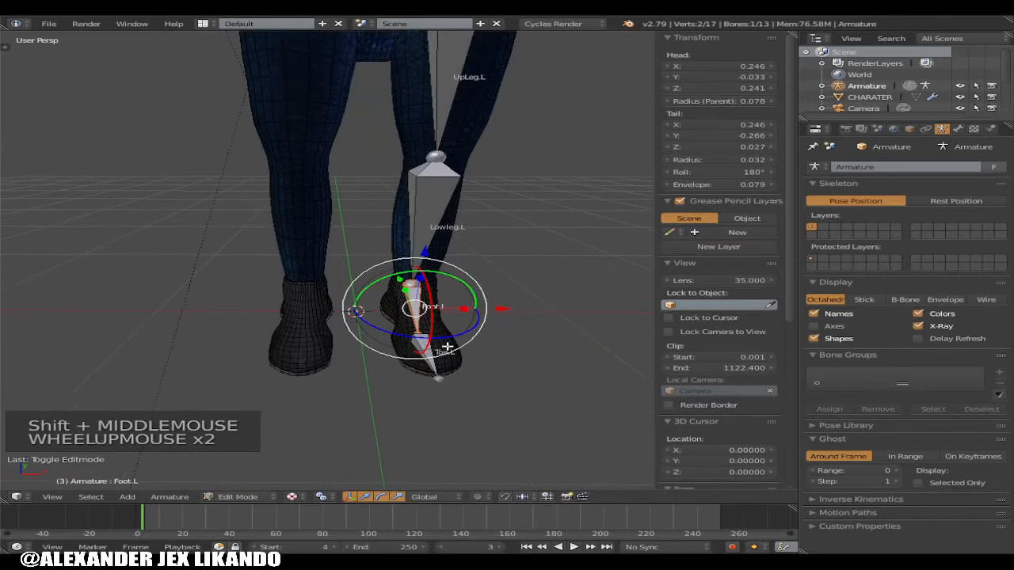
pyautogui.press('a')
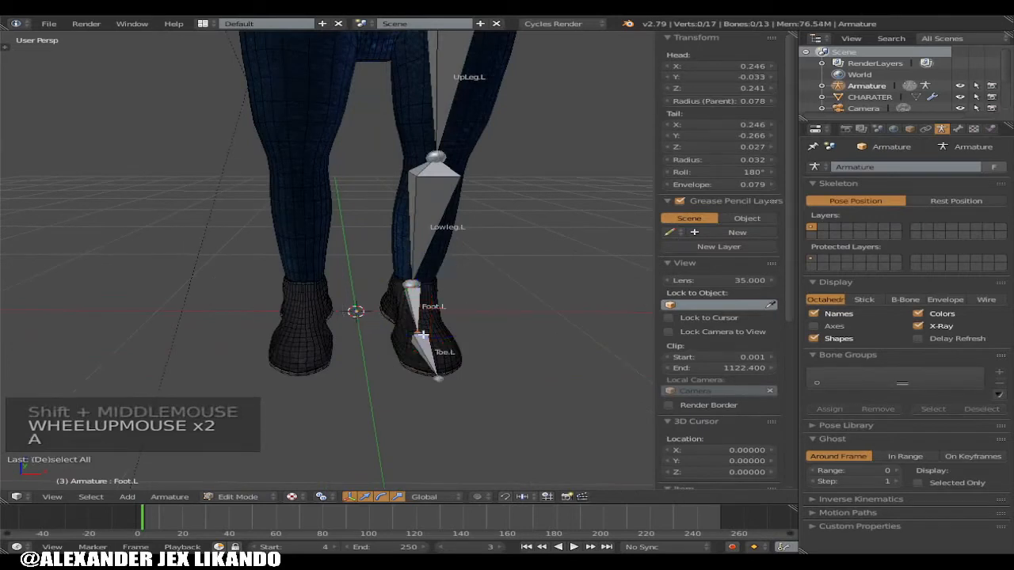
pyautogui.scroll(-1, 391, 332)
pyautogui.scroll(-1, 400, 348)
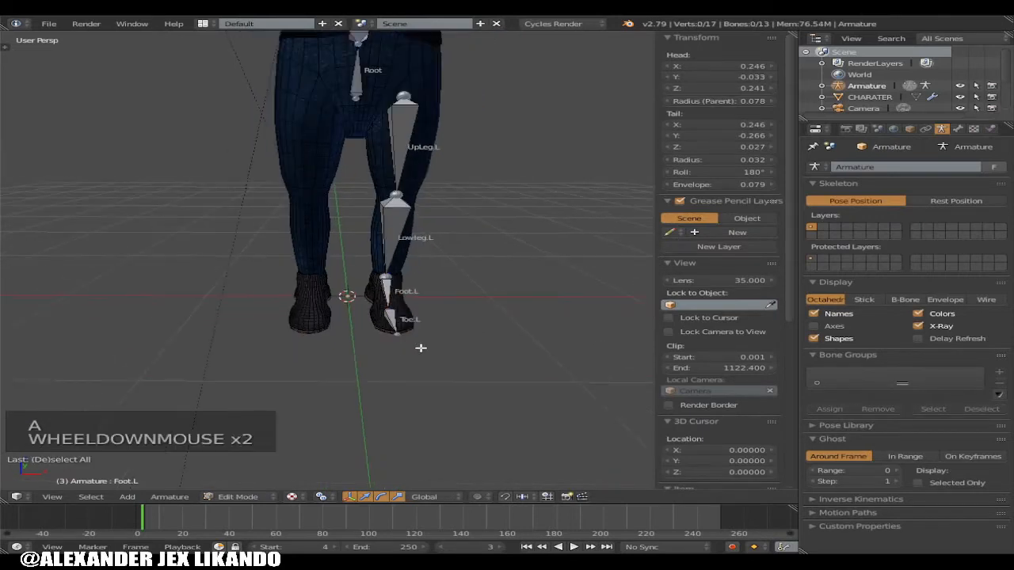
pyautogui.hotkey('shift', 'a')
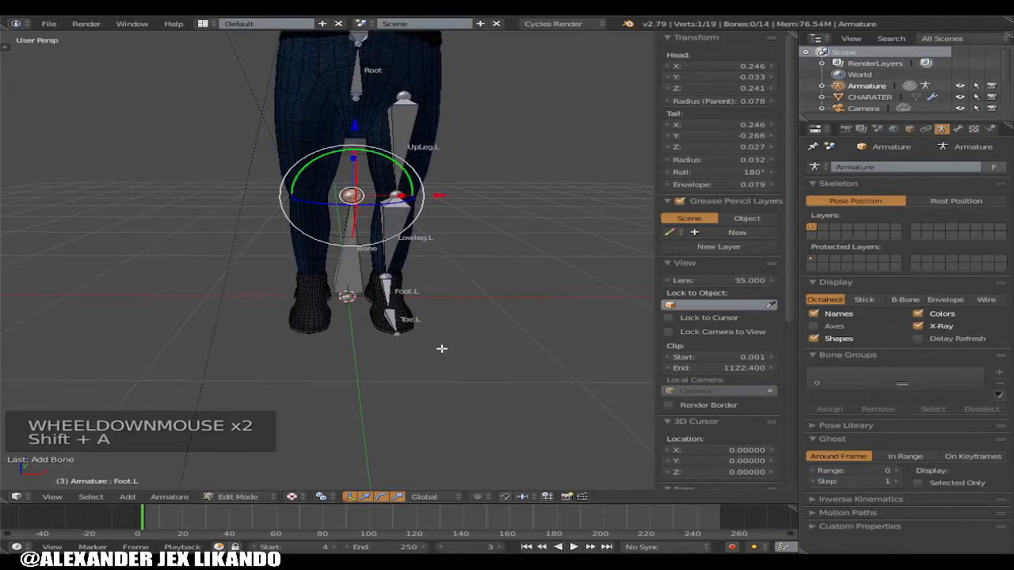
# Move the new bone up and out to the character's left side, with its head at about X 0.867, Z 1.643
pyautogui.rightClick(351, 249)
pyautogui.moveTo(349, 188); pyautogui.dragTo(353, 34)
pyautogui.scroll(-5, 499, 316)
pyautogui.keyDown('shift'); pyautogui.moveTo(467, 365); pyautogui.dragTo(452, 459, button='middle'); pyautogui.keyUp('shift')
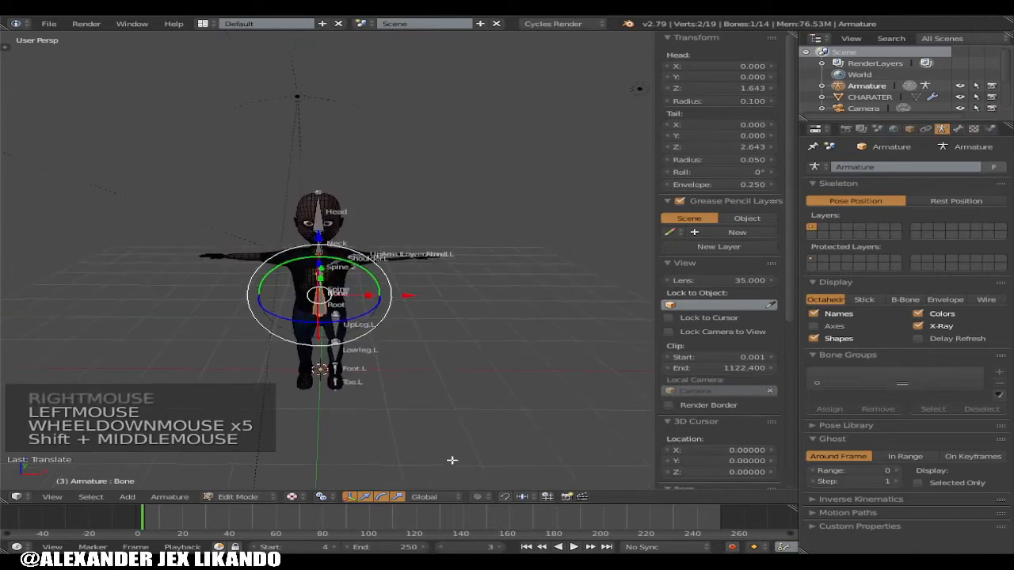
pyautogui.moveTo(408, 294); pyautogui.dragTo(465, 293)
pyautogui.scroll(1, 407, 279)
pyautogui.scroll(4, 407, 279)
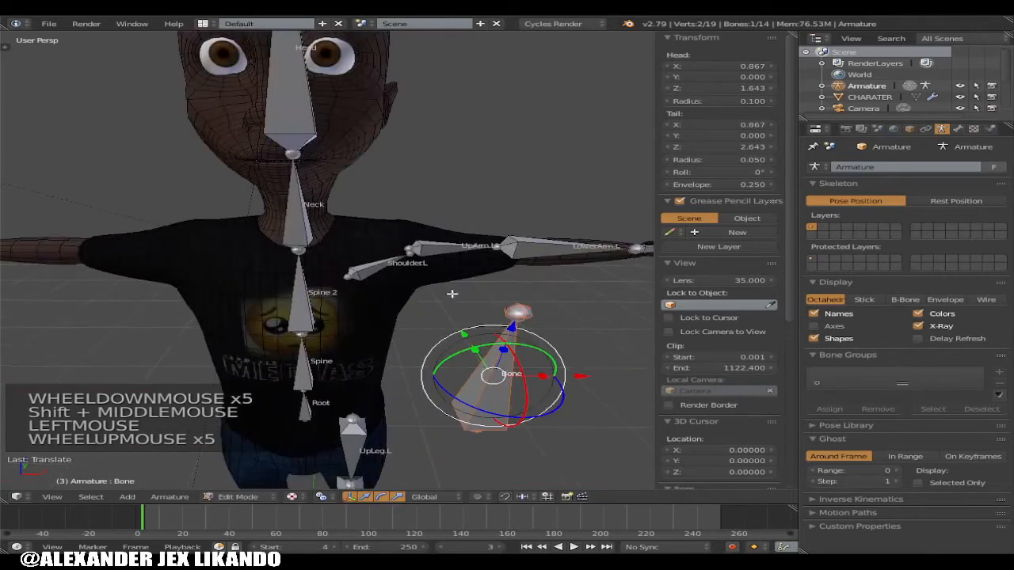
# Hide the bone names and raise the new bone to arm height, with its head at about Z 2.906
pyautogui.click(815, 315)
pyautogui.moveTo(512, 326); pyautogui.dragTo(485, 168)
pyautogui.scroll(-3, 490, 178)
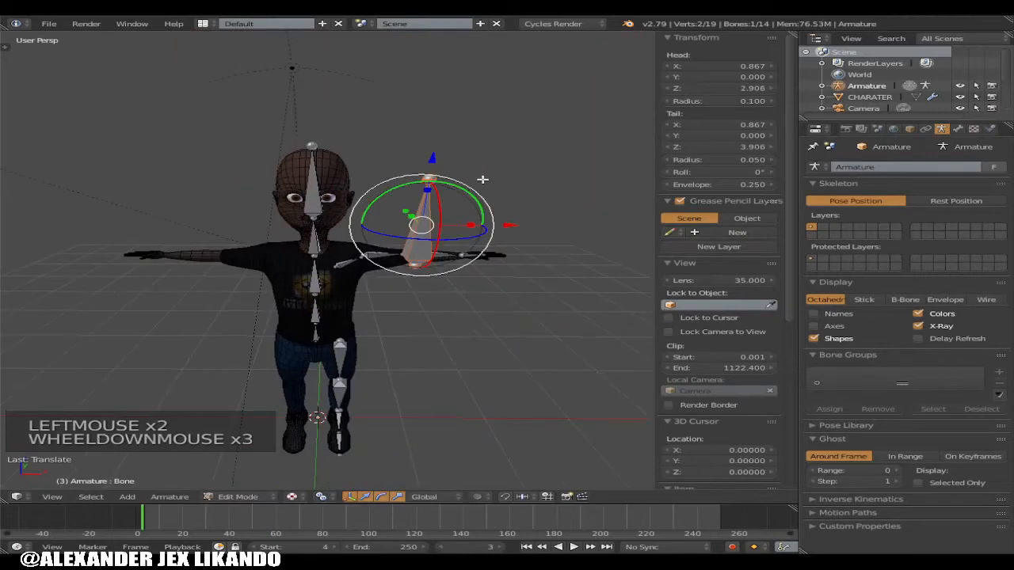
# In the right orthographic view, shorten the new bone by lowering its tail vertically to about Z 2.981
pyautogui.press('KP_3')
pyautogui.press('KP_3')
pyautogui.press('KP_3')
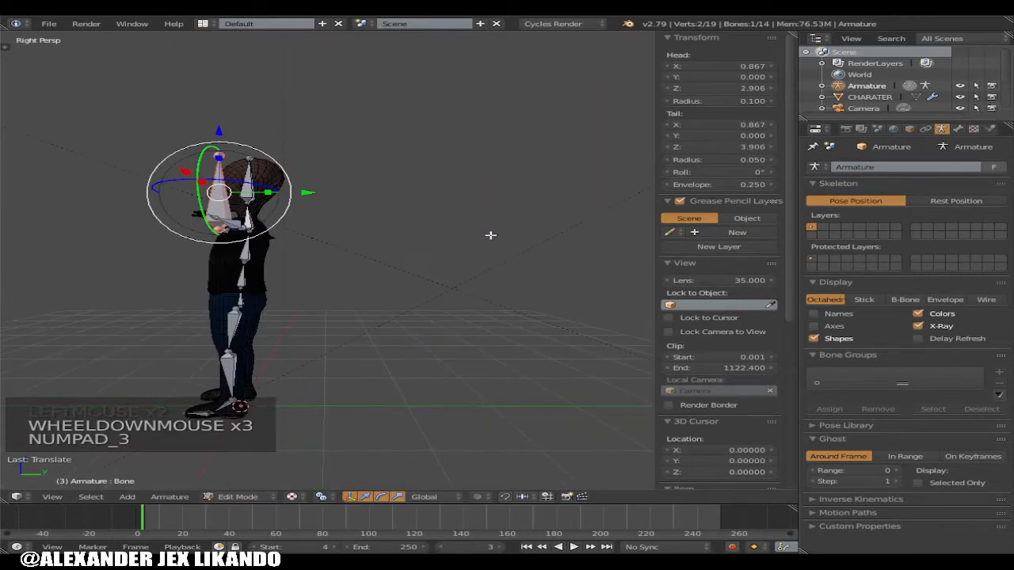
pyautogui.press('KP_5')
pyautogui.scroll(5, 252, 218)
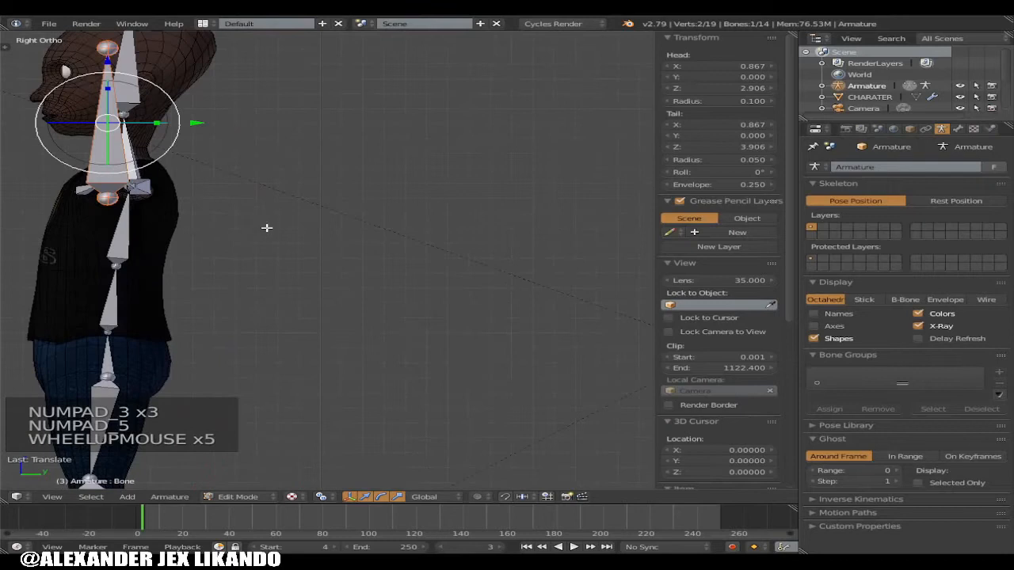
pyautogui.keyDown('shift'); pyautogui.moveTo(267, 228); pyautogui.dragTo(427, 365, button='middle'); pyautogui.keyUp('shift')
pyautogui.scroll(4, 233, 317)
pyautogui.keyDown('shift'); pyautogui.scroll(1, 233, 317); pyautogui.keyUp('shift')
pyautogui.keyDown('shift'); pyautogui.moveTo(233, 317); pyautogui.dragTo(298, 89, button='middle'); pyautogui.keyUp('shift')
pyautogui.moveTo(299, 90); pyautogui.dragTo(310, 351, button='right')
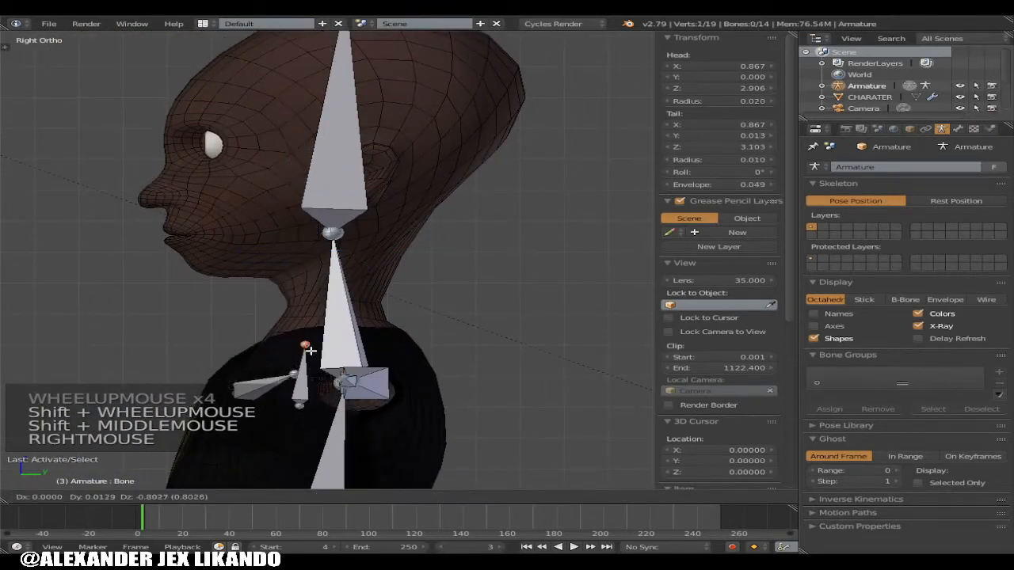
pyautogui.rightClick(306, 352)
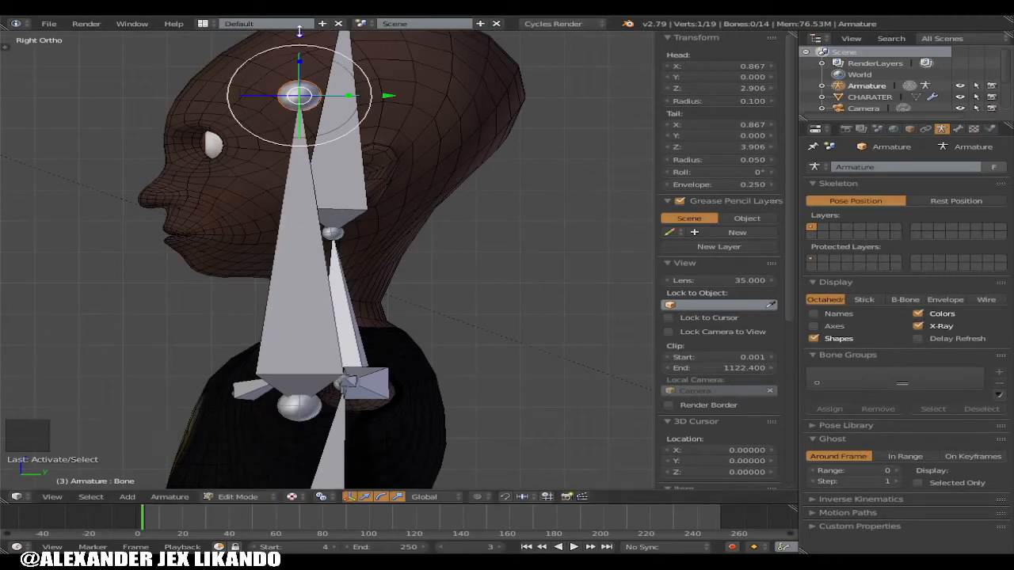
pyautogui.moveTo(300, 38); pyautogui.dragTo(297, 286)
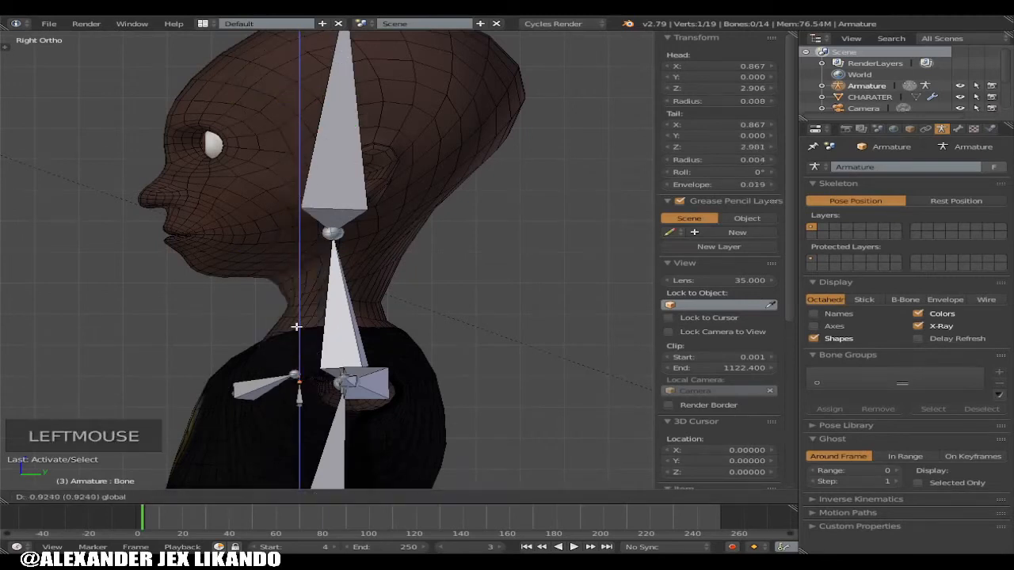
# Shrink the new bone further and align it with the arm, head at about Y 0.094, Z 3.009 and tail at about Z 3.041
pyautogui.scroll(4, 297, 286)
pyautogui.keyDown('shift'); pyautogui.moveTo(301, 444); pyautogui.dragTo(355, 260, button='middle'); pyautogui.keyUp('shift')
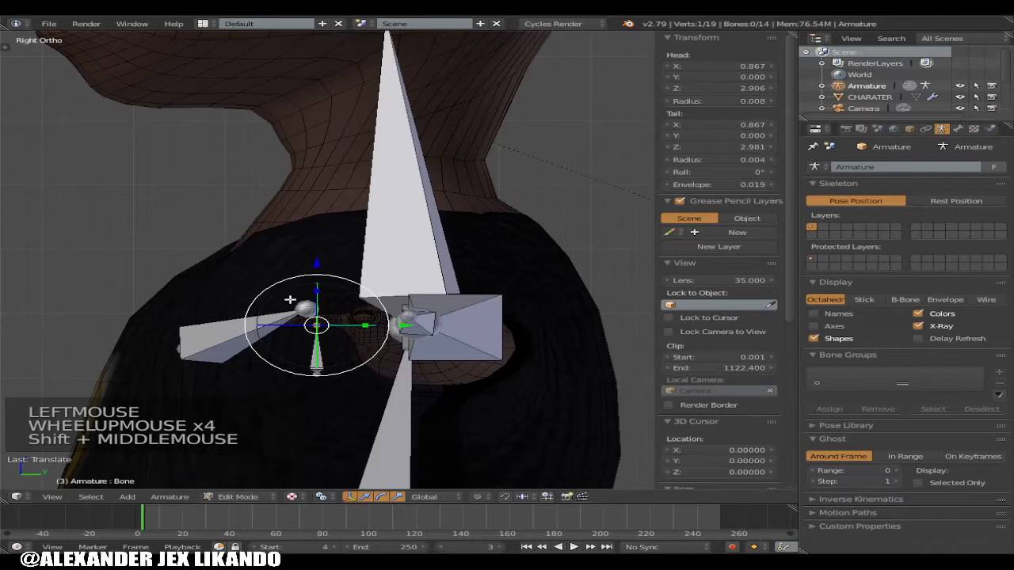
pyautogui.moveTo(317, 267); pyautogui.dragTo(311, 188)
pyautogui.rightClick(319, 321)
pyautogui.moveTo(365, 257); pyautogui.dragTo(480, 268)
pyautogui.moveTo(391, 187); pyautogui.dragTo(406, 234)
pyautogui.moveTo(479, 296); pyautogui.dragTo(491, 298)
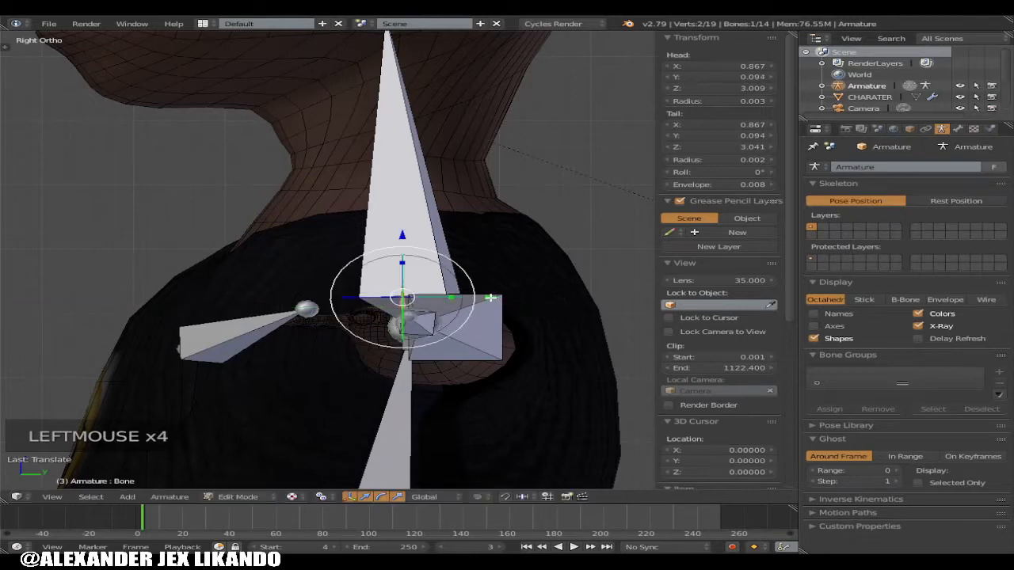
# In the top view, move the small bone along the arm to the base of the fingers, at about X 1.501
pyautogui.press('KP_7')
pyautogui.press('KP_7')
pyautogui.scroll(-2, 526, 276)
pyautogui.keyDown('shift'); pyautogui.moveTo(526, 277); pyautogui.dragTo(196, 269, button='middle'); pyautogui.keyUp('shift')
pyautogui.keyDown('shift'); pyautogui.moveTo(500, 247); pyautogui.dragTo(590, 195, button='middle'); pyautogui.keyUp('shift')
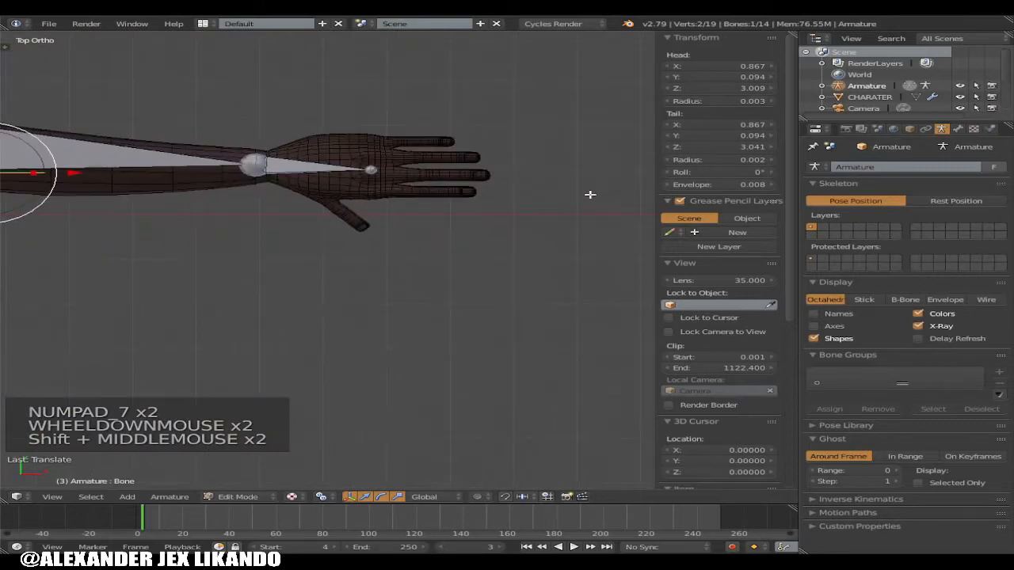
pyautogui.moveTo(87, 174); pyautogui.dragTo(420, 202)
pyautogui.moveTo(597, 204); pyautogui.dragTo(481, 195)
pyautogui.scroll(4, 480, 194)
pyautogui.keyDown('shift'); pyautogui.moveTo(485, 153); pyautogui.dragTo(361, 196, button='middle'); pyautogui.keyUp('shift')
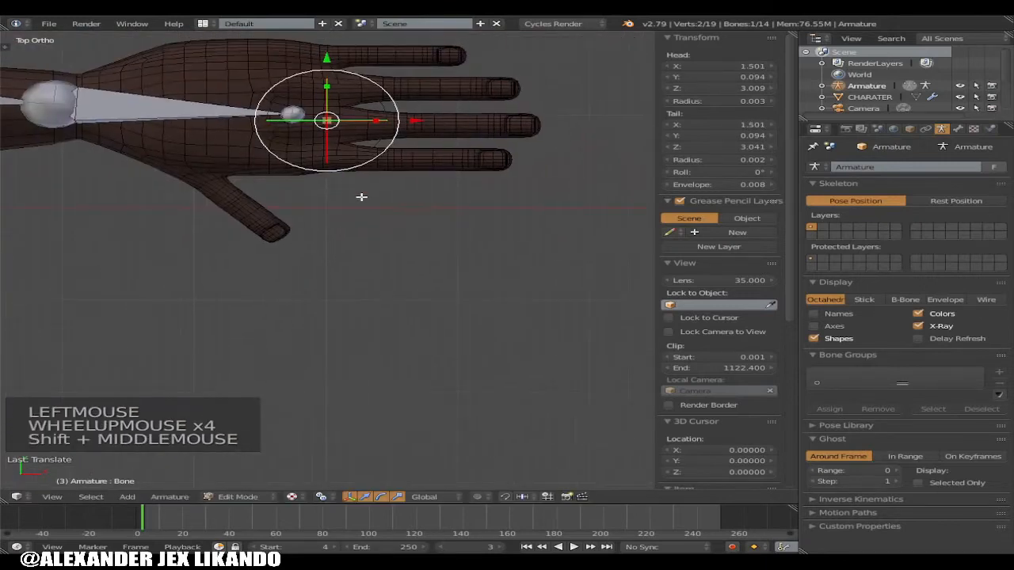
# In the front view, lay the small bone along the finger by moving its tail to about X 1.575, Z 3.007
pyautogui.press('KP_1')
pyautogui.press('KP_1')
pyautogui.press('KP_1')
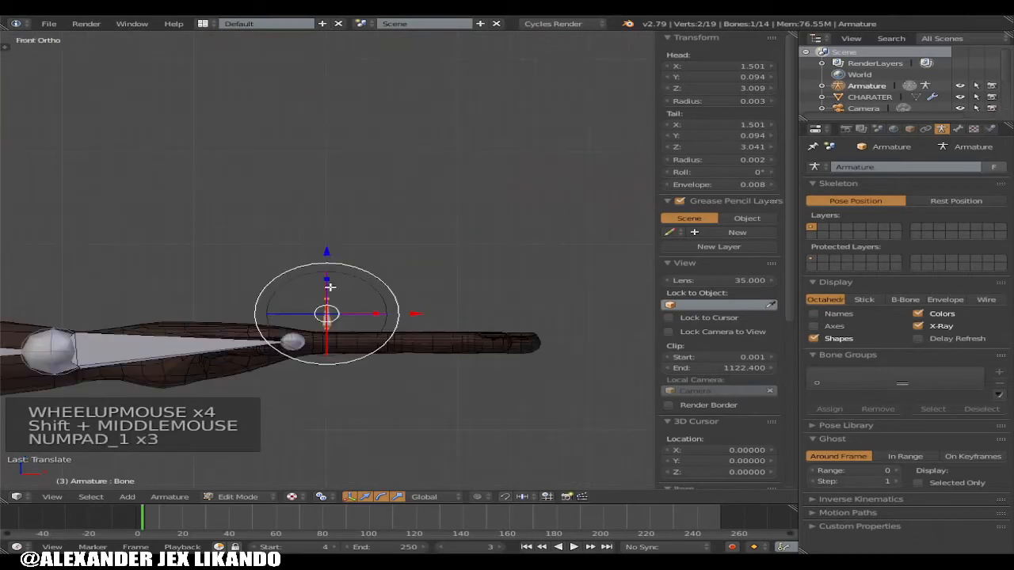
pyautogui.scroll(4, 329, 286)
pyautogui.moveTo(328, 287); pyautogui.dragTo(528, 405, button='right')
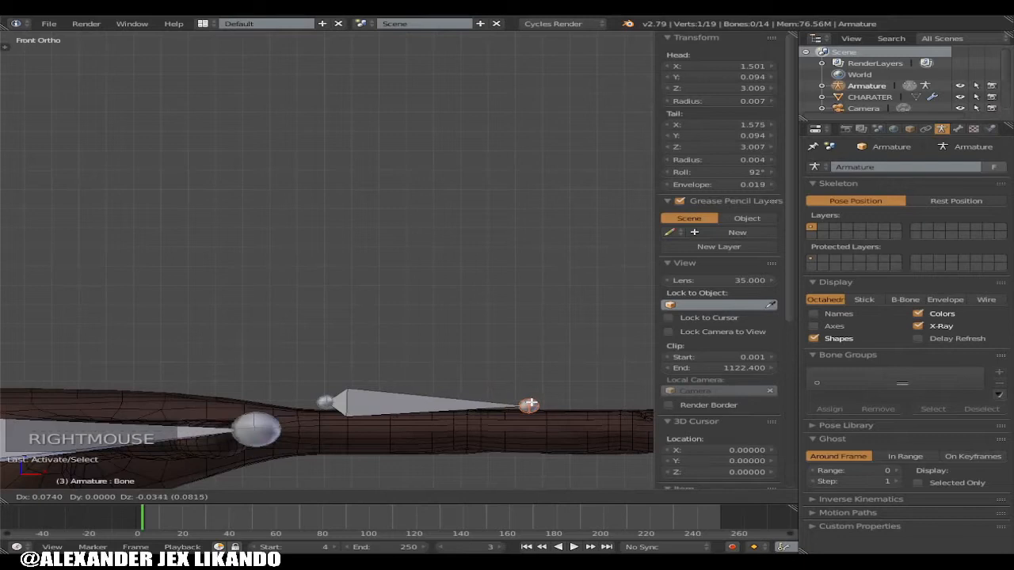
pyautogui.click(531, 403)
pyautogui.scroll(2, 420, 373)
pyautogui.keyDown('shift'); pyautogui.scroll(1, 433, 390); pyautogui.keyUp('shift')
pyautogui.keyDown('shift'); pyautogui.moveTo(425, 366); pyautogui.dragTo(443, 353, button='middle'); pyautogui.keyUp('shift')
pyautogui.scroll(-4, 407, 231)
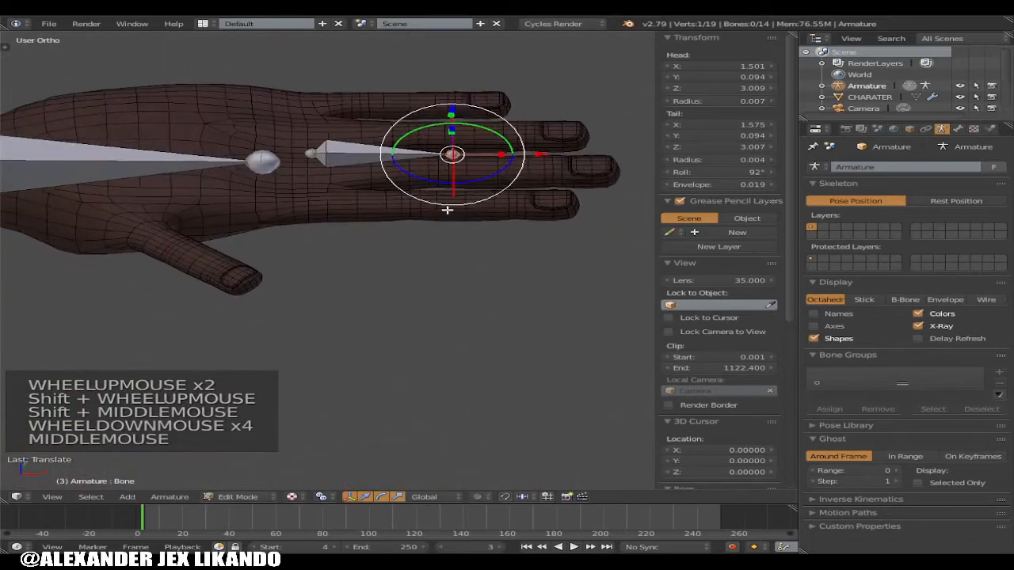
# In the top view, move the finger bone's tail back along the middle finger to about X 1.573
pyautogui.press('KP_7')
pyautogui.keyDown('shift'); pyautogui.moveTo(437, 145); pyautogui.dragTo(412, 272, button='middle'); pyautogui.keyUp('shift')
pyautogui.scroll(4, 370, 220)
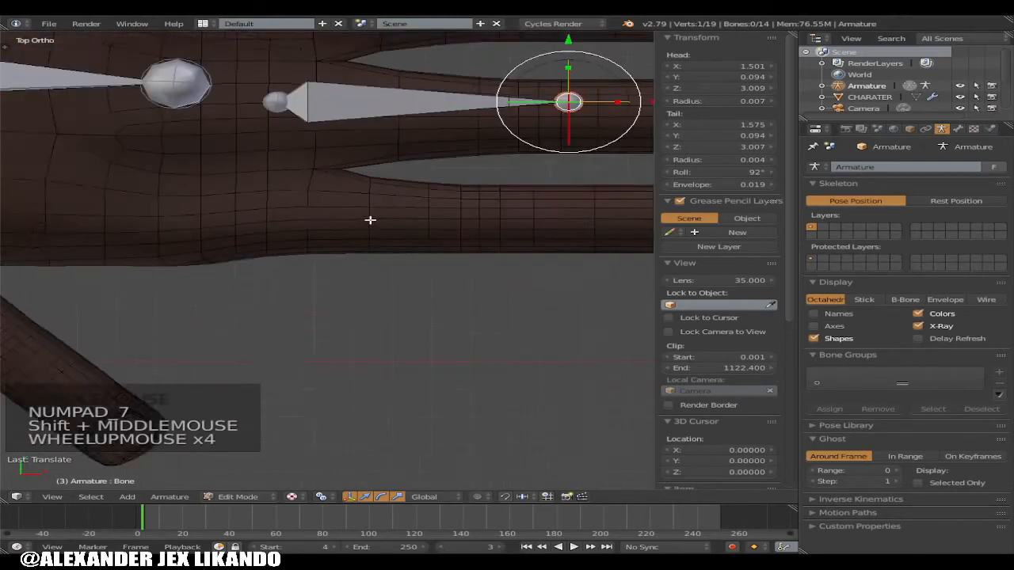
pyautogui.keyDown('shift'); pyautogui.moveTo(370, 220); pyautogui.dragTo(358, 362, button='middle'); pyautogui.keyUp('shift')
pyautogui.scroll(-2, 351, 322)
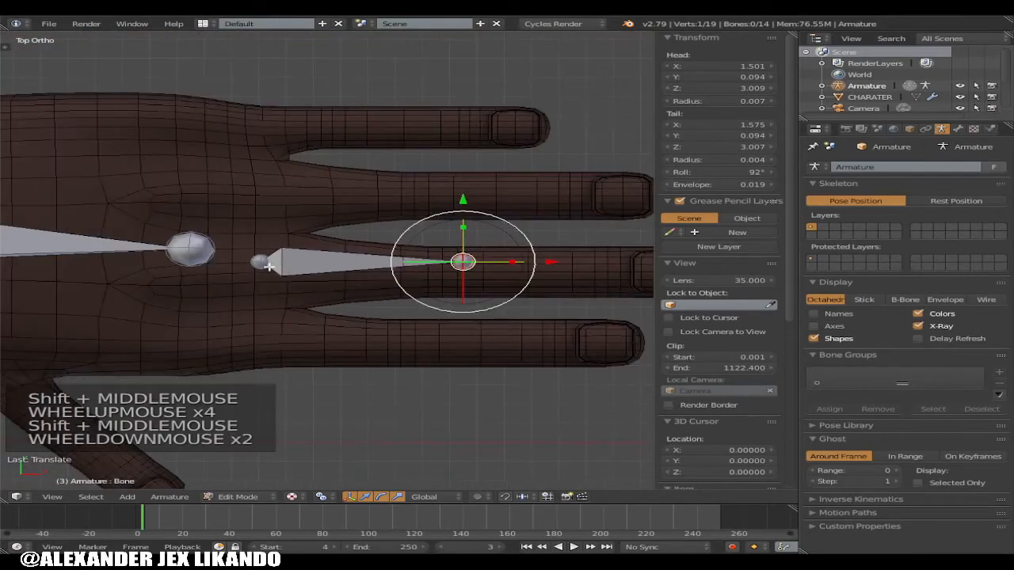
pyautogui.rightClick(268, 265)
pyautogui.rightClick(467, 263)
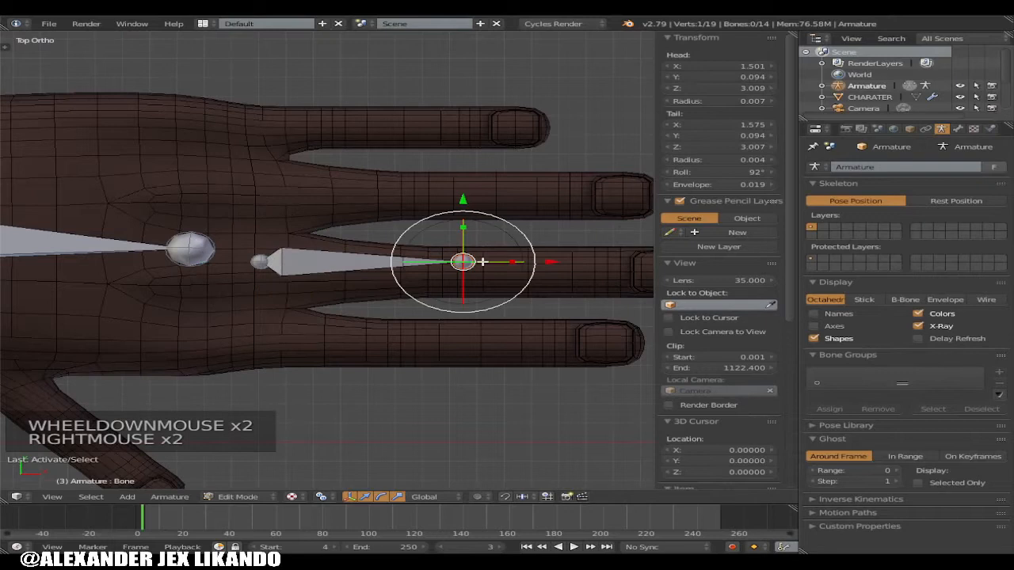
pyautogui.scroll(3, 482, 261)
pyautogui.keyDown('shift'); pyautogui.moveTo(634, 269); pyautogui.dragTo(468, 291, button='middle'); pyautogui.keyUp('shift')
pyautogui.moveTo(484, 281); pyautogui.dragTo(475, 283)
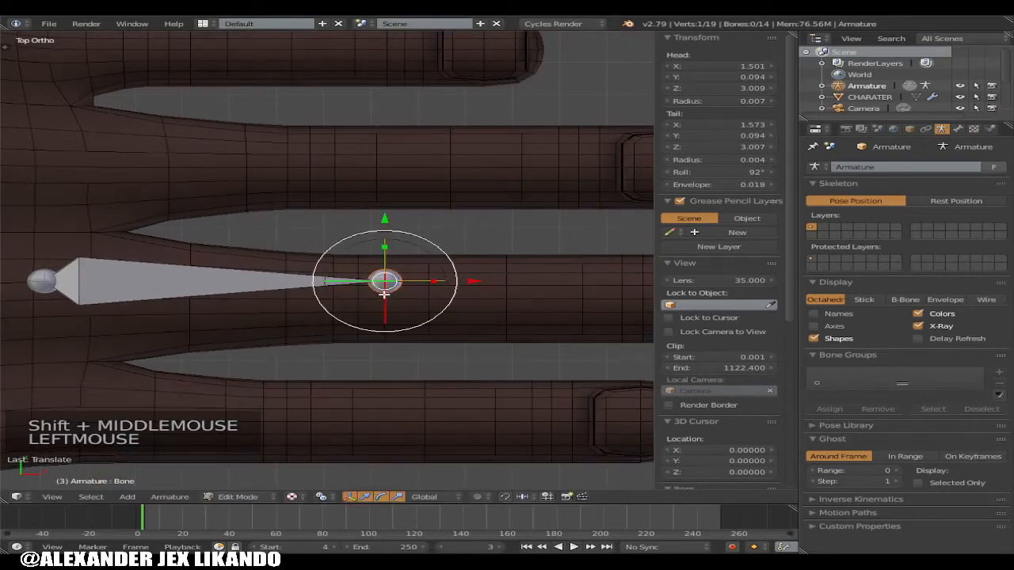
# Extrude a second bone from the finger bone's tail along the middle finger, ending at about X 1.623, Y 0.092
pyautogui.scroll(-3, 384, 292)
pyautogui.scroll(1, 391, 285)
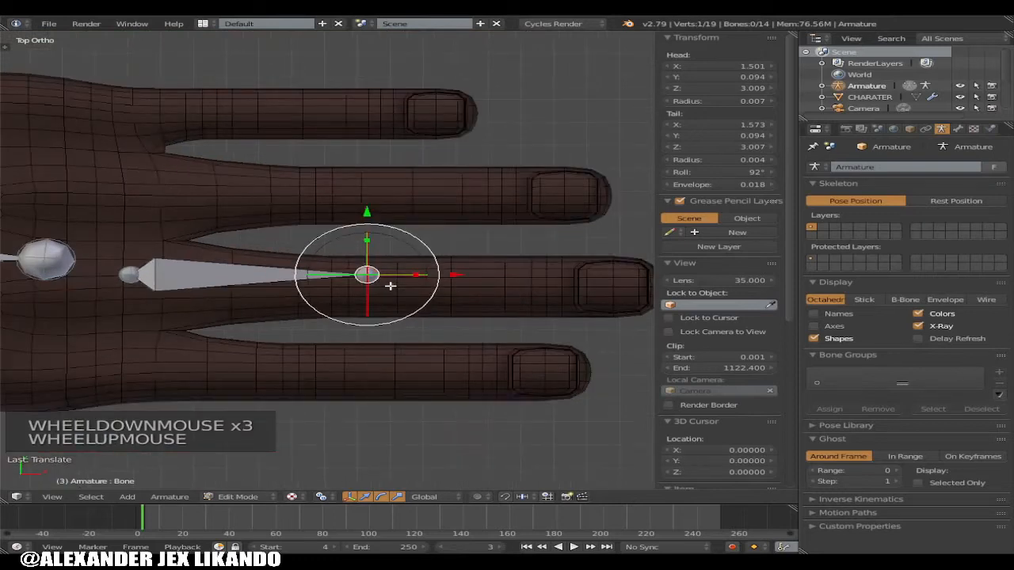
pyautogui.scroll(3, 435, 277)
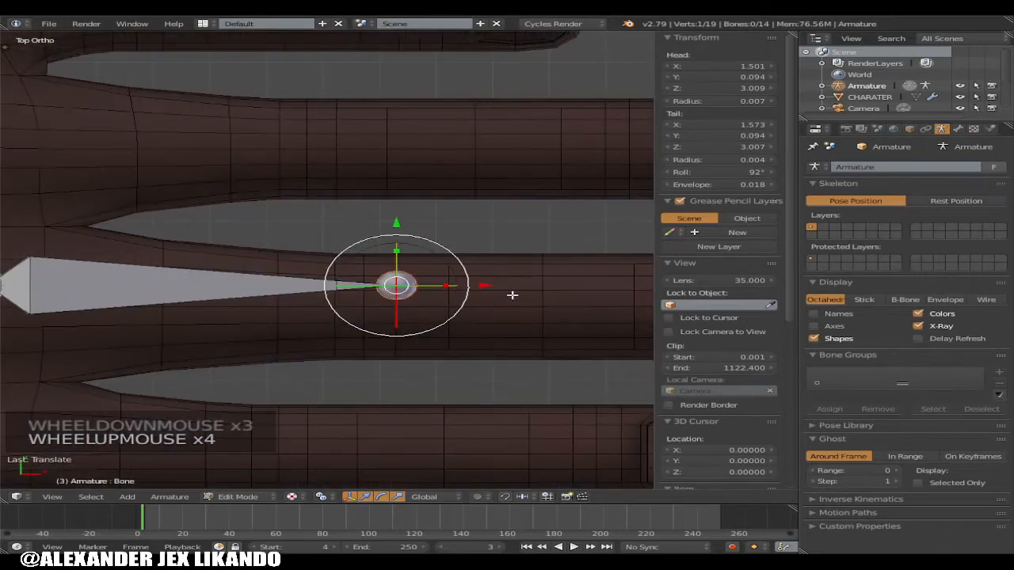
pyautogui.scroll(-3, 501, 289)
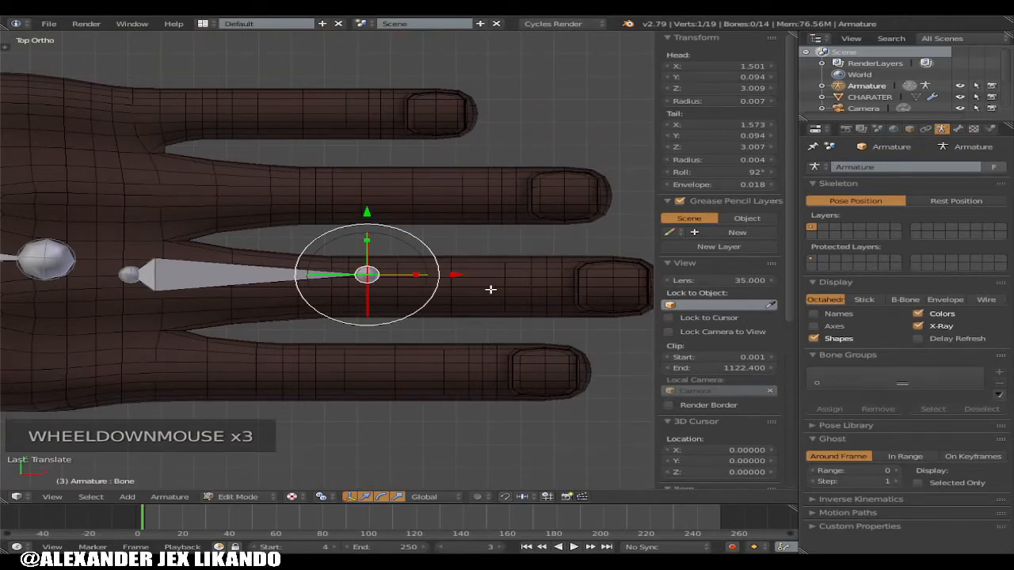
pyautogui.press('e')
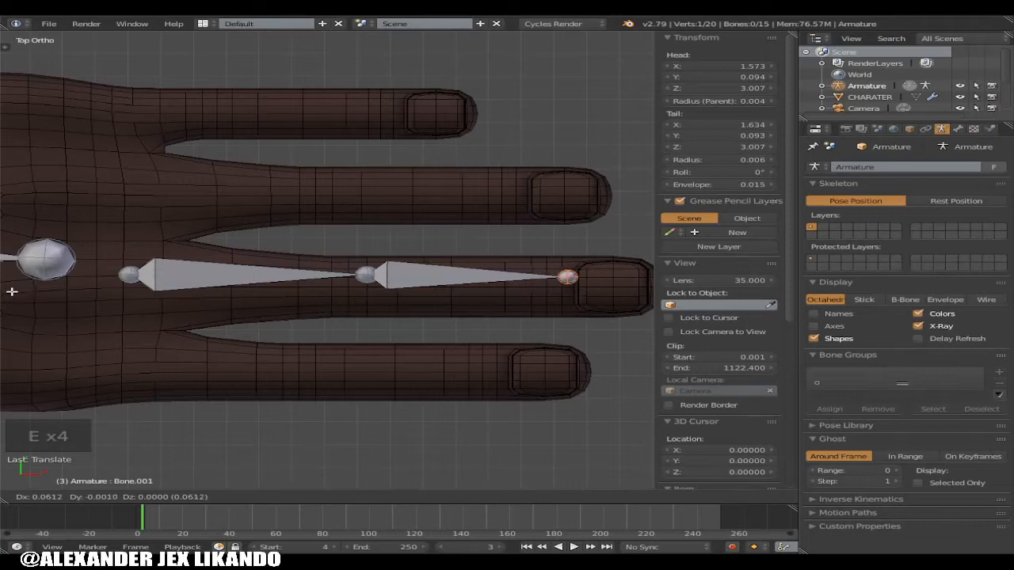
pyautogui.click(623, 293)
# Extrude a third bone just past the middle fingertip, with its tail at about X 1.668, Y 0.091
pyautogui.scroll(-2, 584, 290)
pyautogui.keyDown('shift'); pyautogui.moveTo(583, 290); pyautogui.dragTo(414, 301, button='middle'); pyautogui.keyUp('shift')
pyautogui.scroll(2, 414, 301)
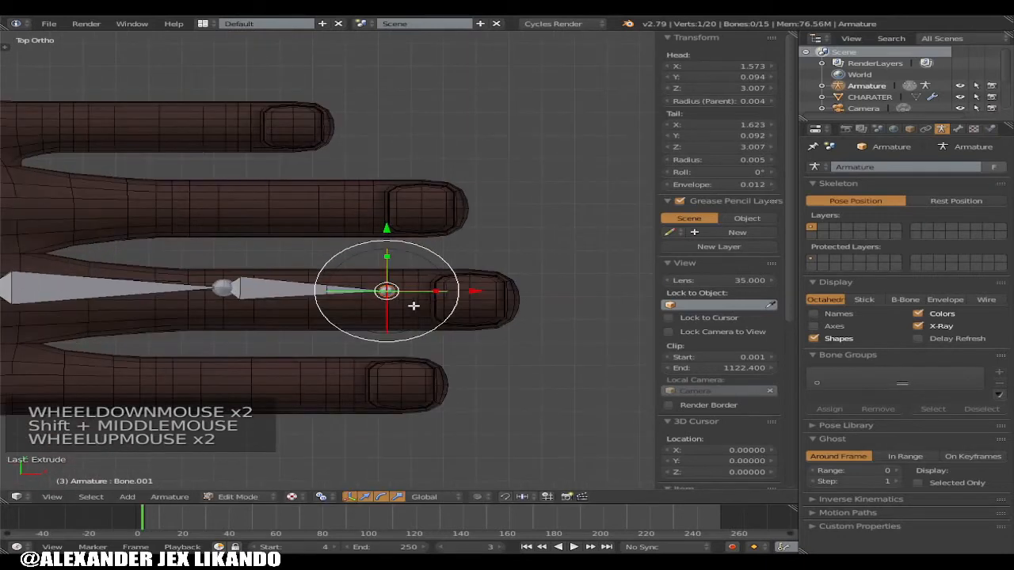
pyautogui.press('e')
pyautogui.press('e')
pyautogui.press('e')
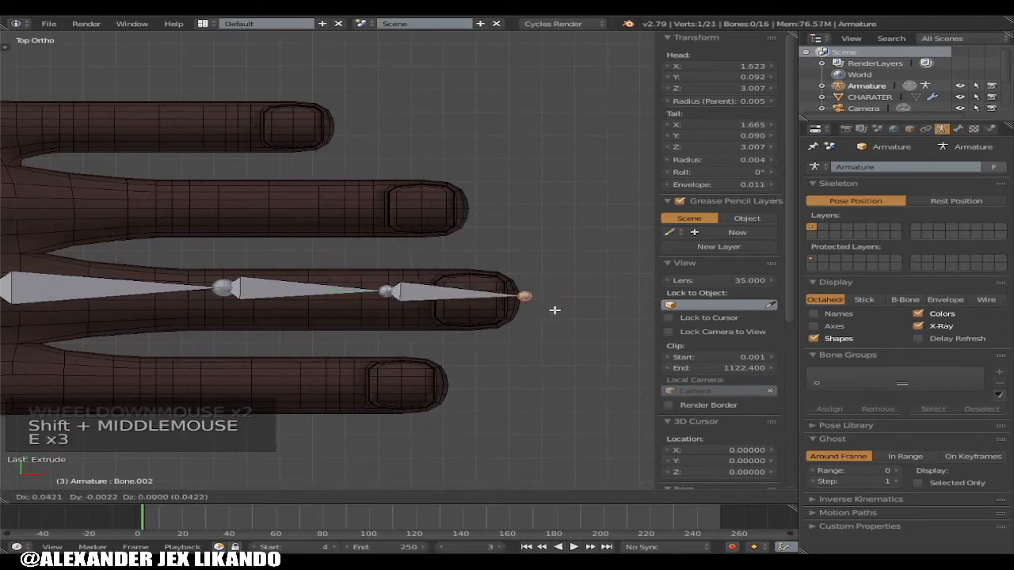
pyautogui.click(564, 308)
# Rename the first bone of the middle finger chain as Mid.L
pyautogui.scroll(-2, 351, 301)
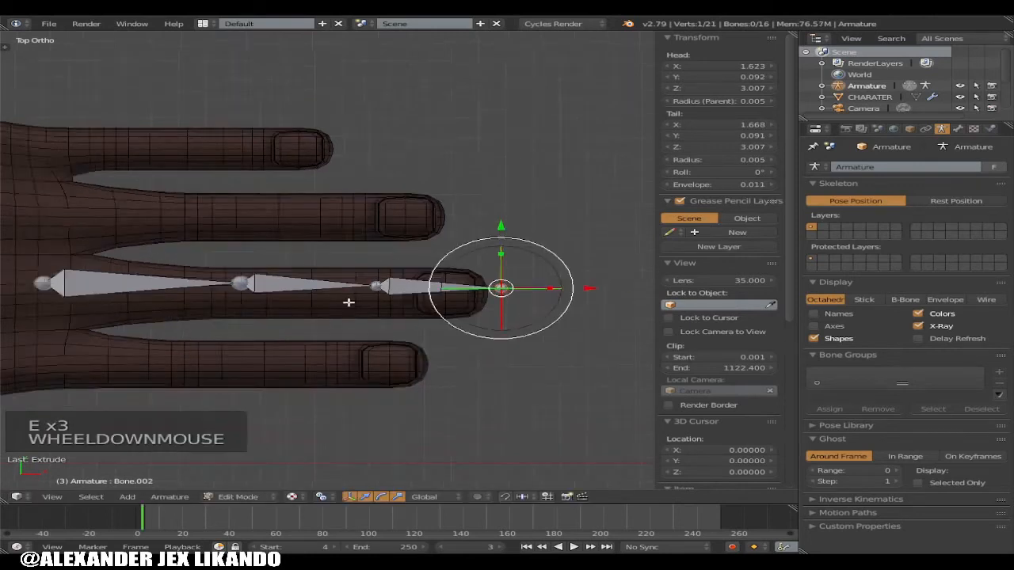
pyautogui.rightClick(174, 279)
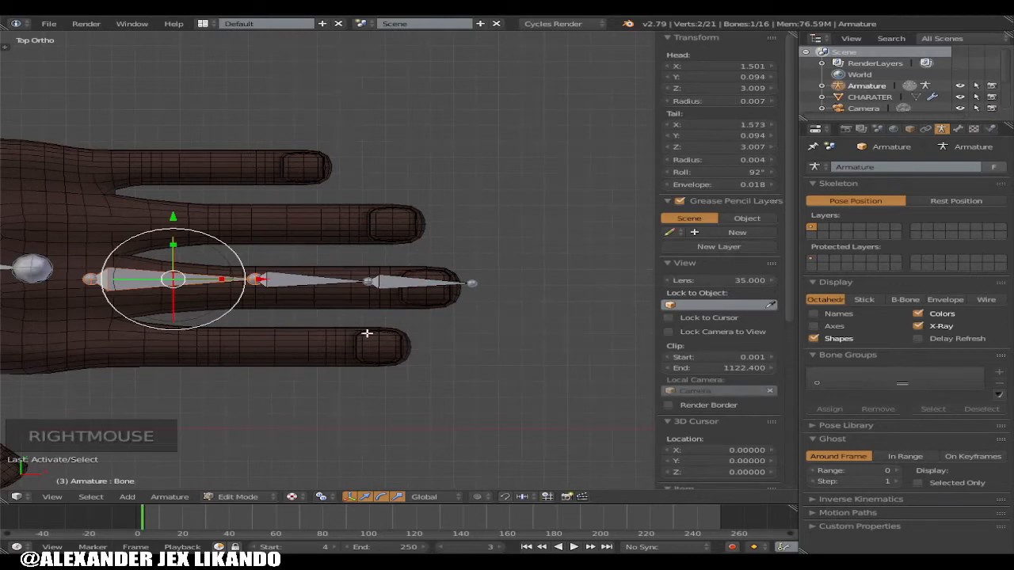
pyautogui.scroll(6, 720, 319)
pyautogui.scroll(-5, 723, 320)
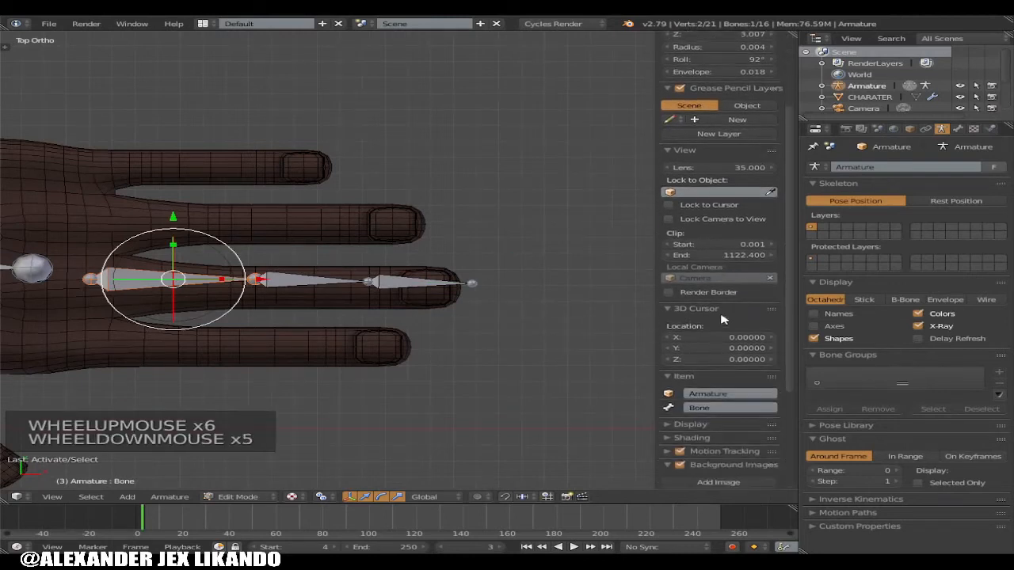
pyautogui.click(731, 408)
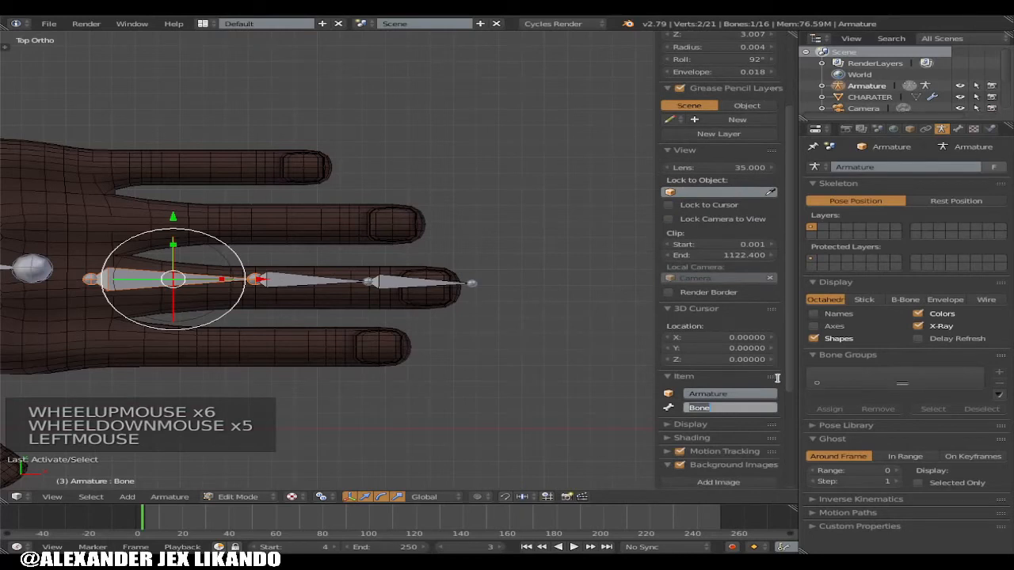
pyautogui.press('BackSpace')
pyautogui.write('Mid.')
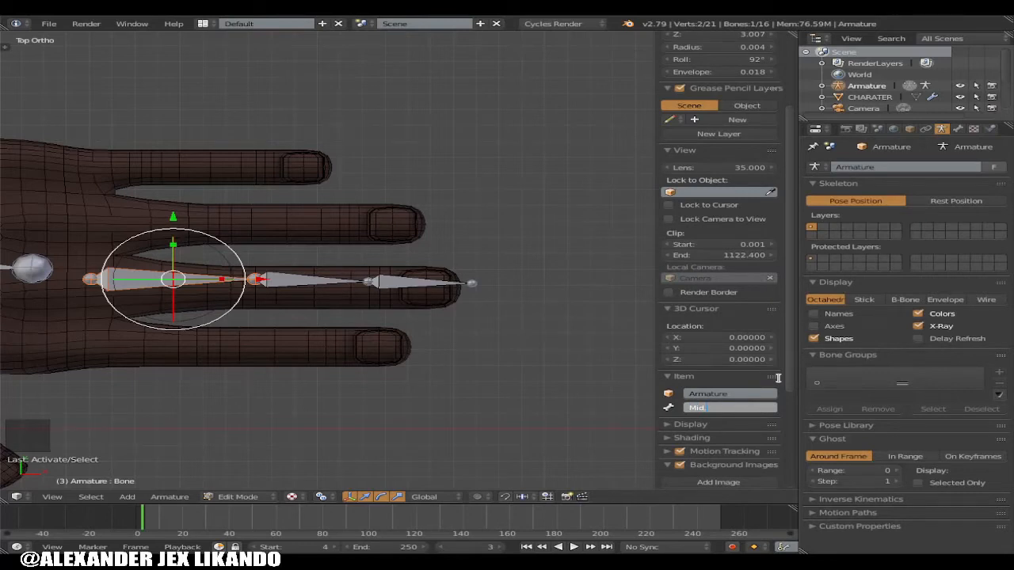
pyautogui.write('L')
pyautogui.press('Return')
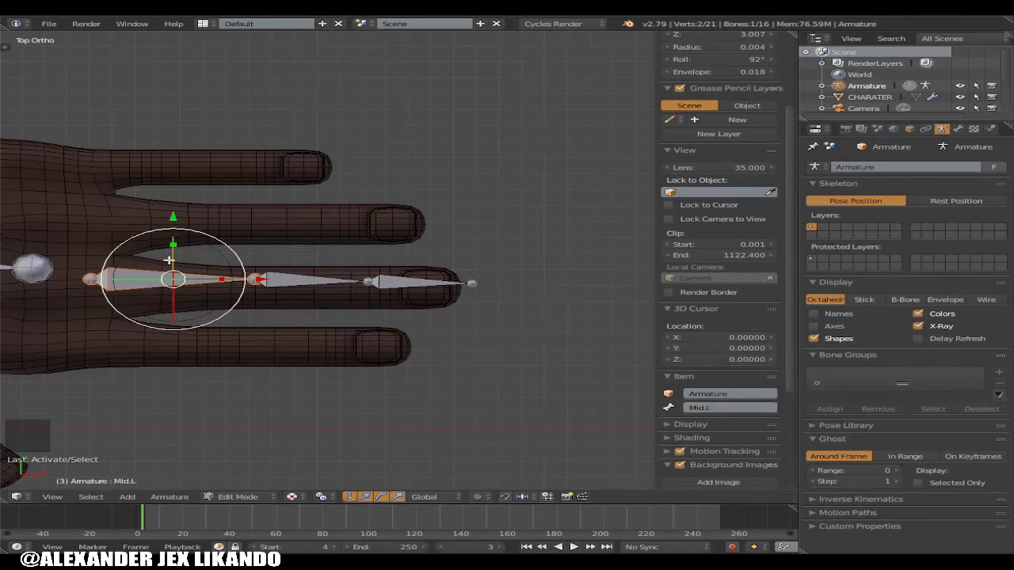
# Rename the second bone of the middle finger chain as Mid2.L
pyautogui.rightClick(281, 276)
pyautogui.click(739, 405)
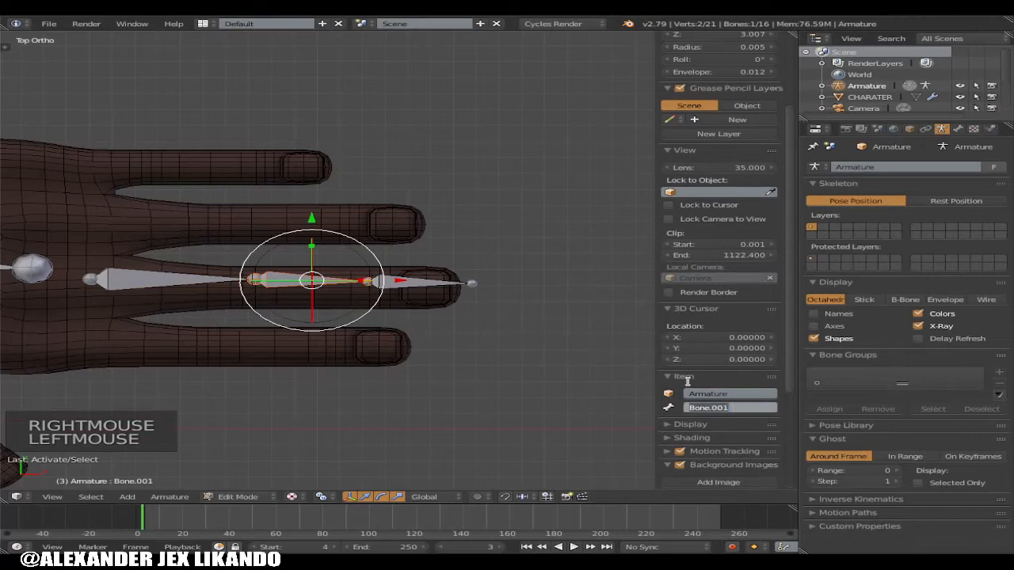
pyautogui.write('Mid2.L')
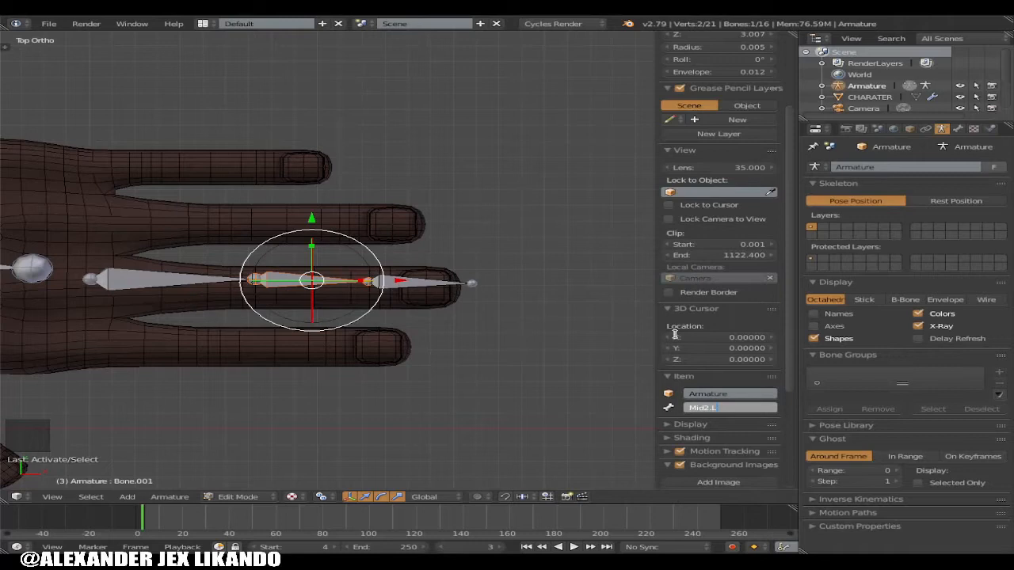
pyautogui.press('Return')
# Rename the fingertip bone of the middle finger chain as Mid3.L
pyautogui.rightClick(431, 306)
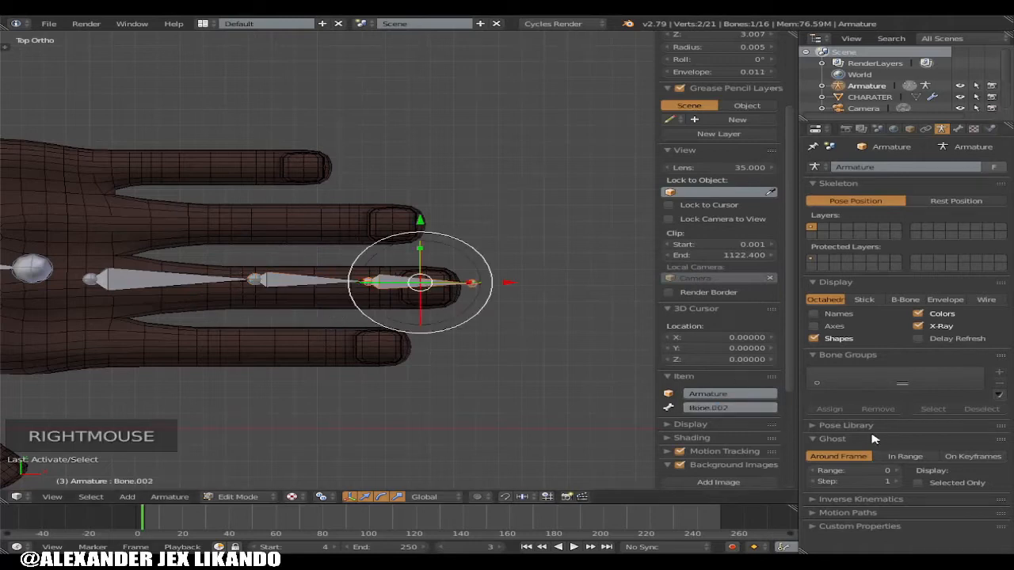
pyautogui.click(764, 407)
pyautogui.write('Mid3.L')
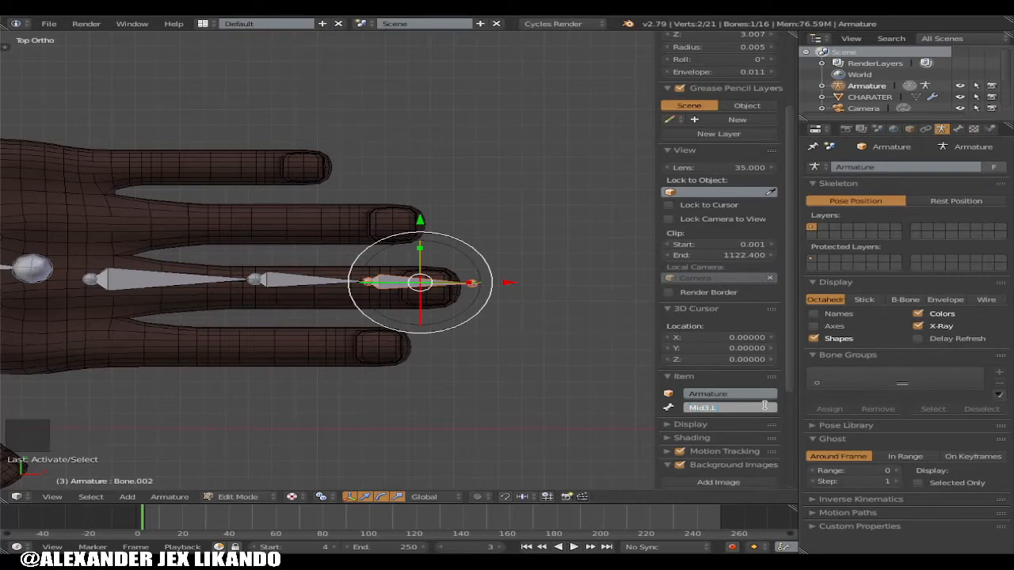
pyautogui.press('Return')
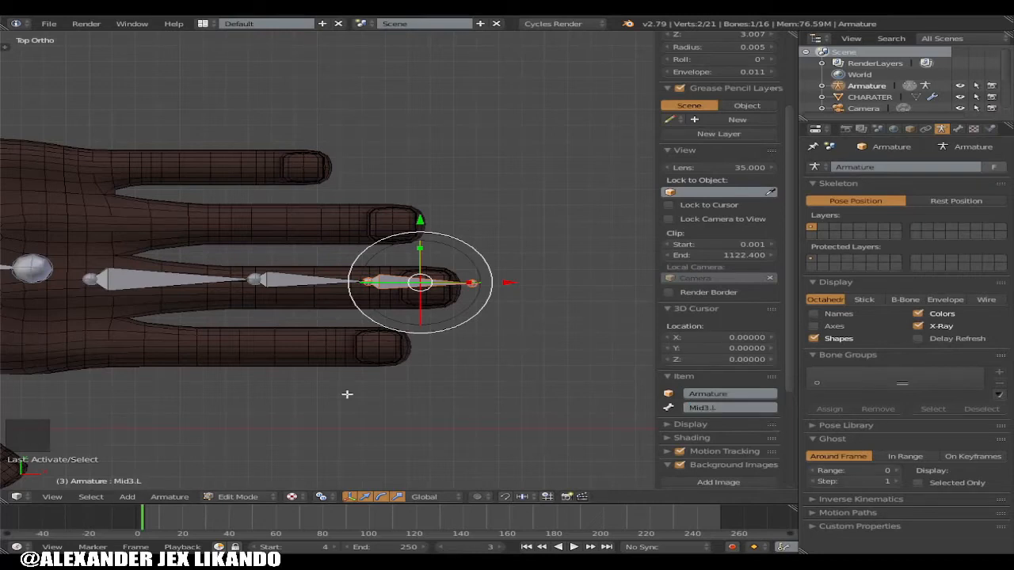
# Turn on the armature's axes display to inspect the finger bones' orientation from the side
pyautogui.scroll(2, 333, 359)
pyautogui.moveTo(330, 338); pyautogui.dragTo(221, 362, button='middle')
pyautogui.keyDown('shift'); pyautogui.moveTo(285, 325); pyautogui.dragTo(405, 291, button='middle'); pyautogui.keyUp('shift')
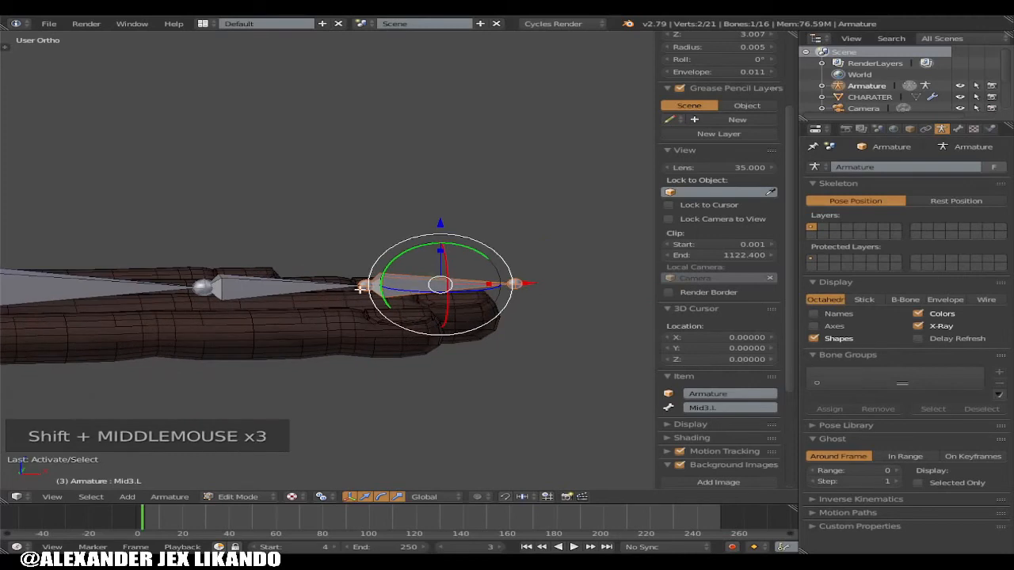
pyautogui.click(813, 326)
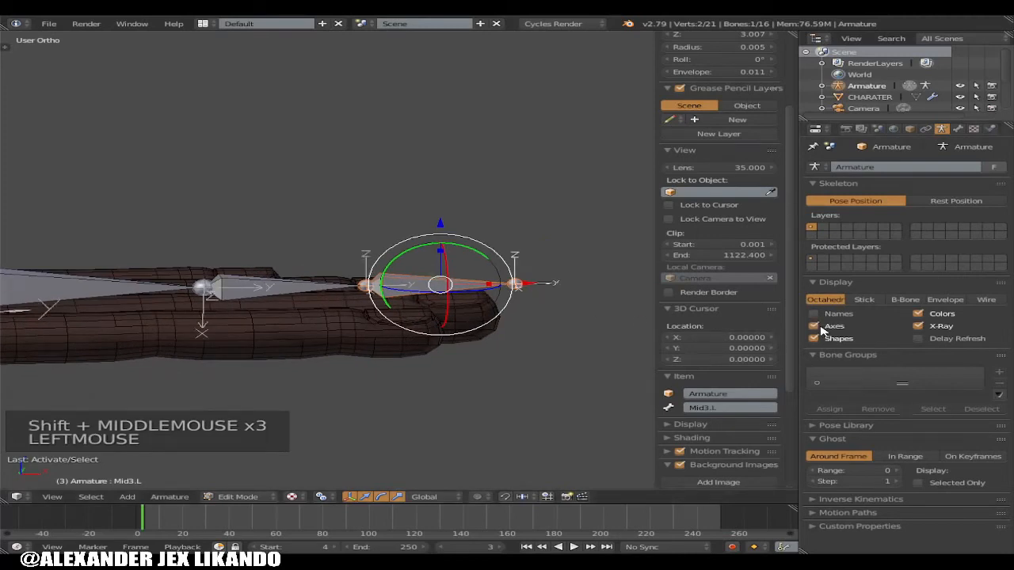
pyautogui.keyDown('shift'); pyautogui.middleClick(393, 300); pyautogui.keyUp('shift')
pyautogui.keyDown('shift'); pyautogui.moveTo(393, 300); pyautogui.dragTo(435, 303, button='middle'); pyautogui.keyUp('shift')
# Set the roll of Mid.L to about 182° so its X axis points across the finger
pyautogui.rightClick(173, 283)
pyautogui.moveTo(196, 255); pyautogui.dragTo(303, 316)
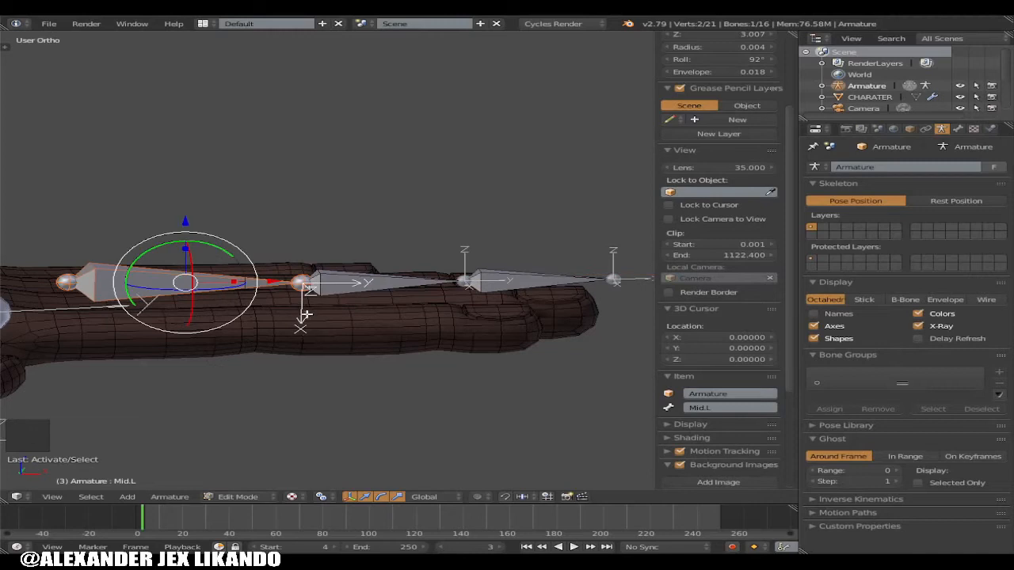
pyautogui.scroll(-4, 185, 362)
pyautogui.scroll(5, 618, 230)
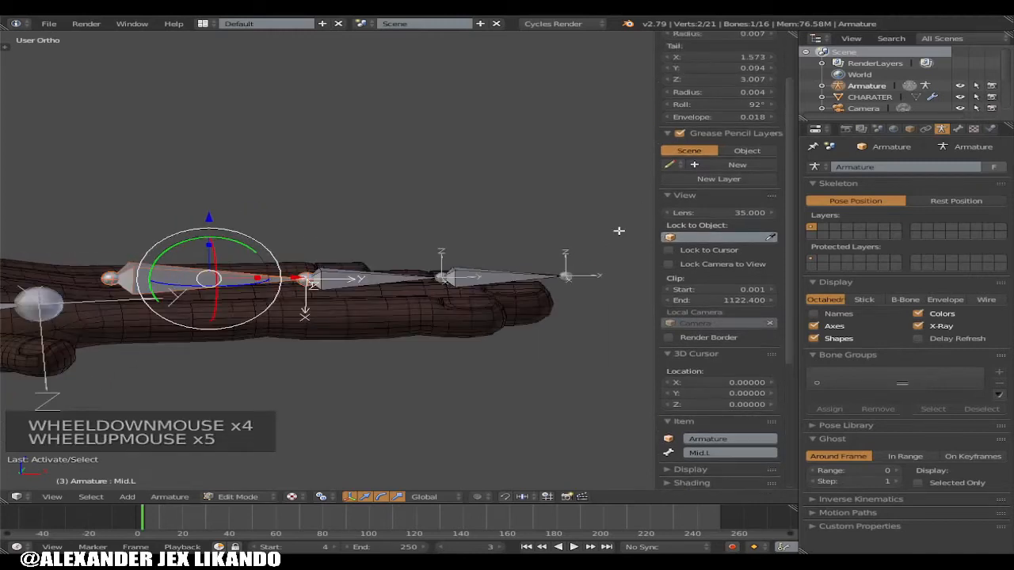
pyautogui.scroll(1, 311, 290)
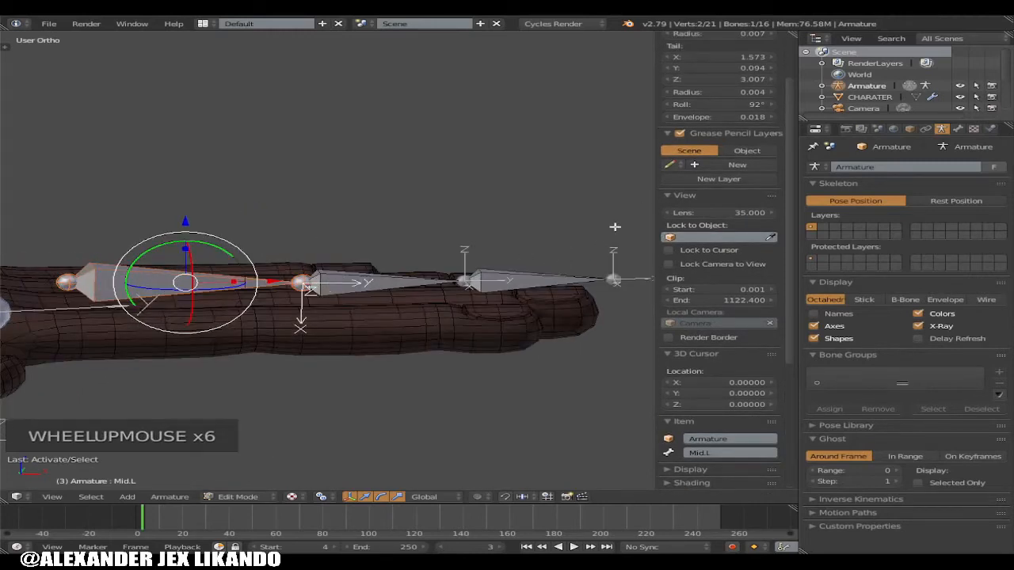
pyautogui.moveTo(721, 109); pyautogui.dragTo(768, 109)
pyautogui.moveTo(154, 159); pyautogui.dragTo(154, 286, button='middle')
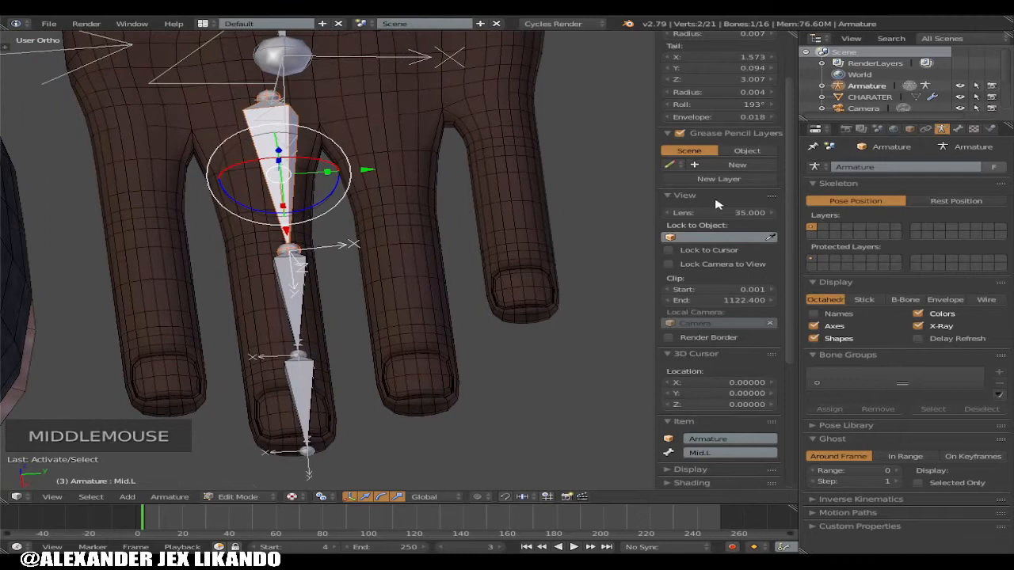
pyautogui.click(717, 103)
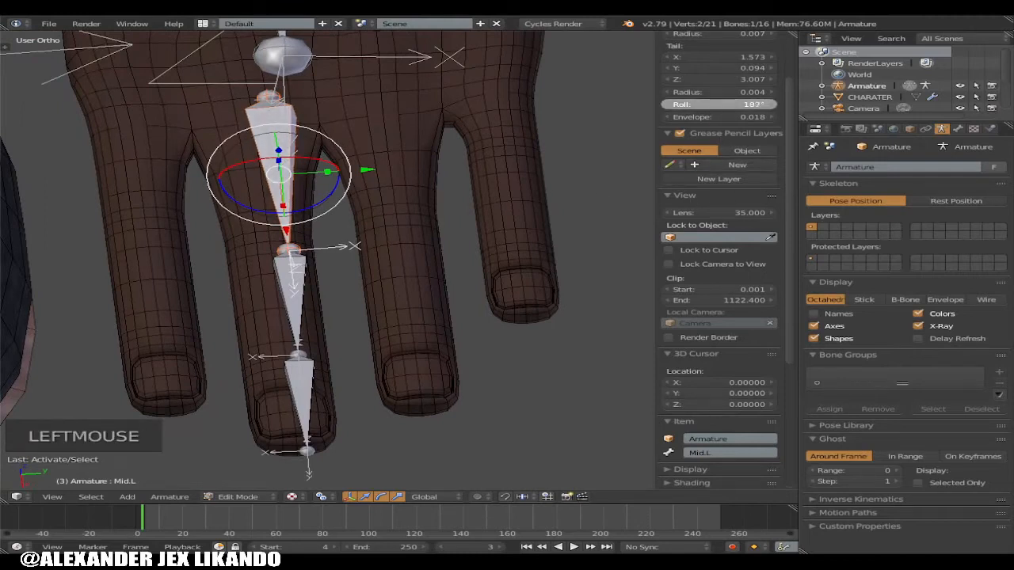
# Set the roll of Mid2.L to about 182° and the roll of Mid3.L to about 184°
pyautogui.rightClick(283, 276)
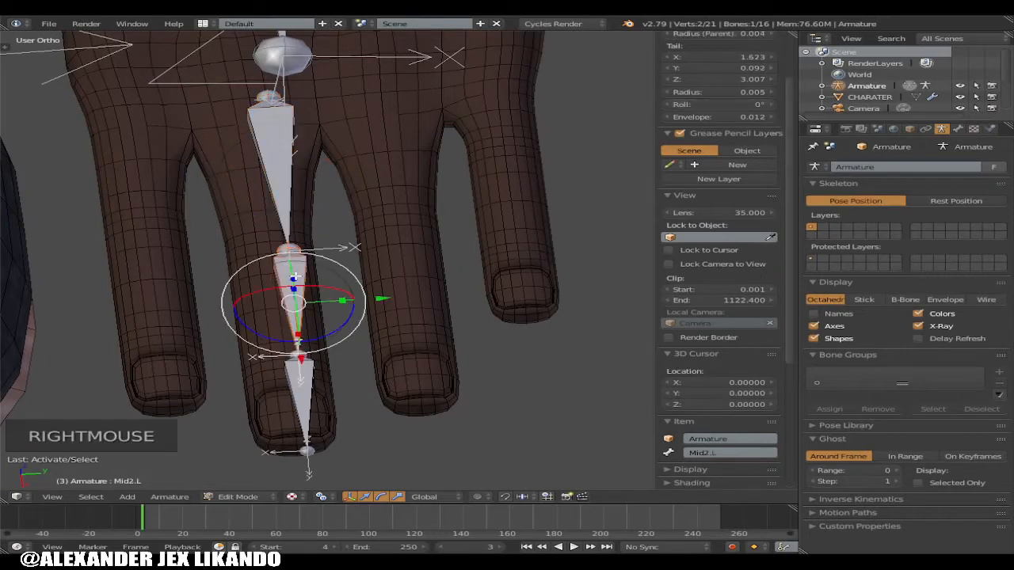
pyautogui.click(717, 103)
pyautogui.moveTo(717, 104); pyautogui.dragTo(781, 104)
pyautogui.rightClick(319, 386)
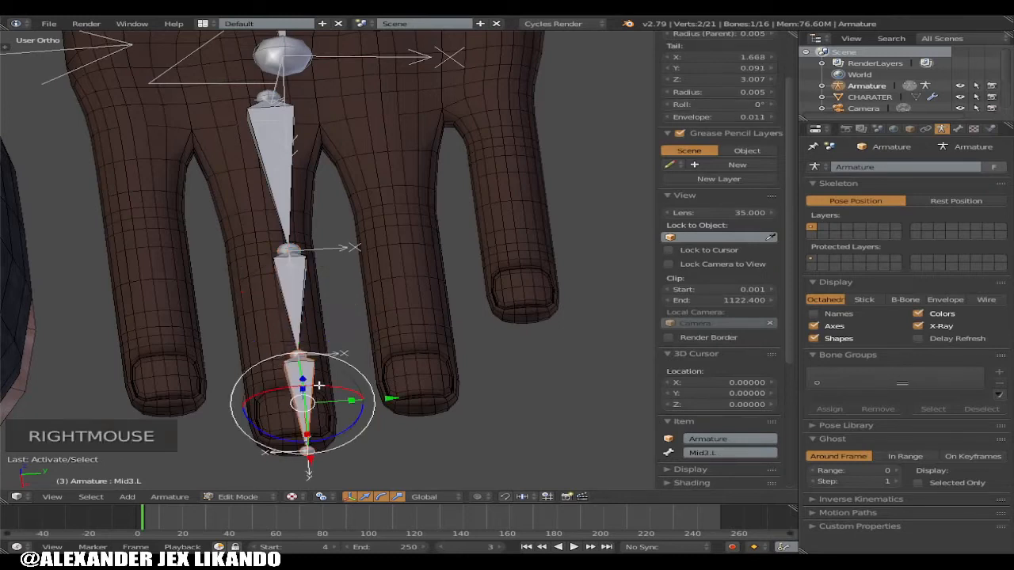
pyautogui.moveTo(723, 105); pyautogui.dragTo(770, 104)
# In the top view, center the chain in the finger by shifting Mid2.L slightly along Y and Mid3.L's tail to about Y 0.087
pyautogui.press('KP_7')
pyautogui.press('KP_7')
pyautogui.press('KP_7')
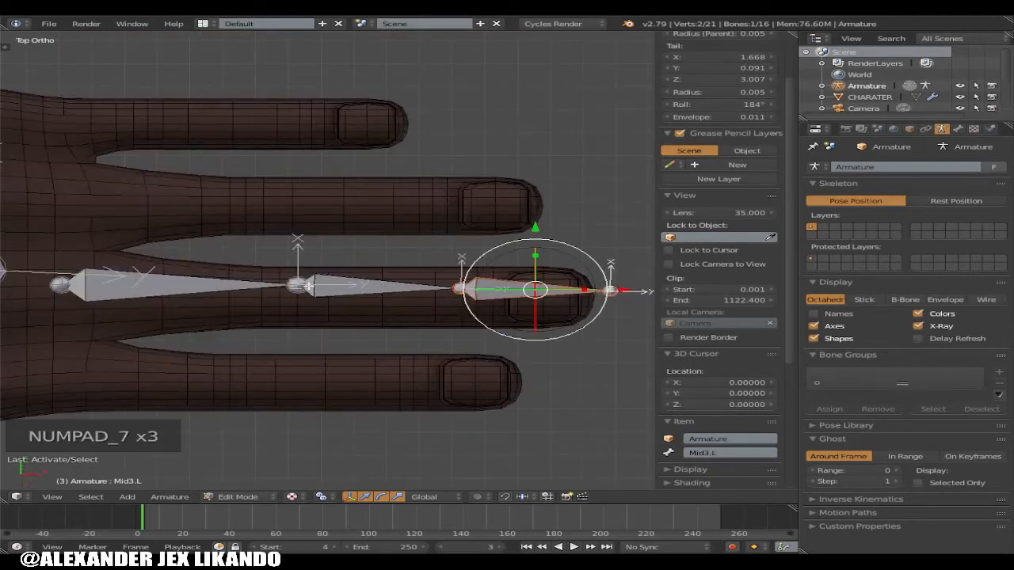
pyautogui.rightClick(309, 287)
pyautogui.rightClick(356, 279)
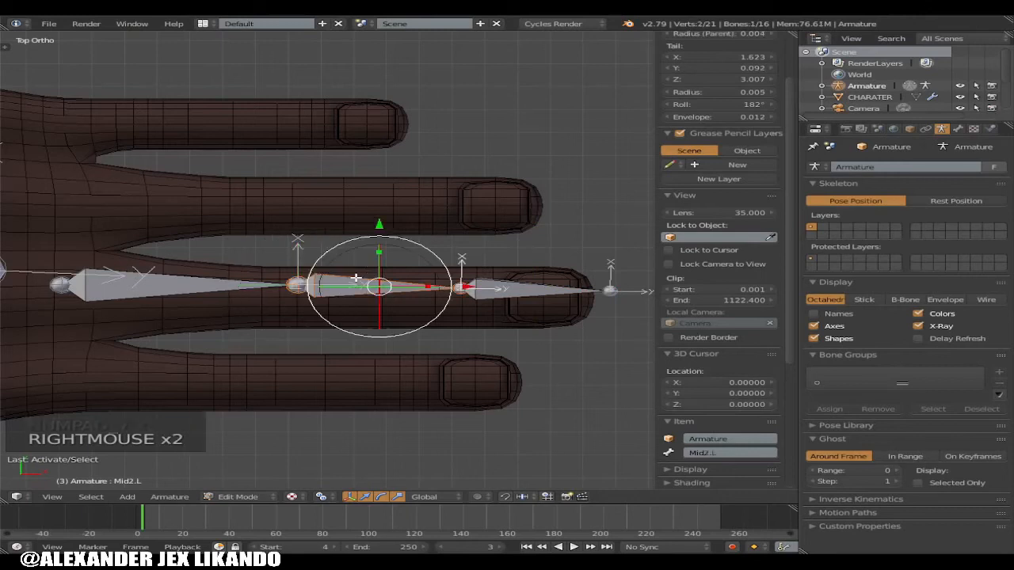
pyautogui.moveTo(384, 221); pyautogui.dragTo(381, 231)
pyautogui.rightClick(608, 291)
pyautogui.moveTo(610, 232); pyautogui.dragTo(553, 290)
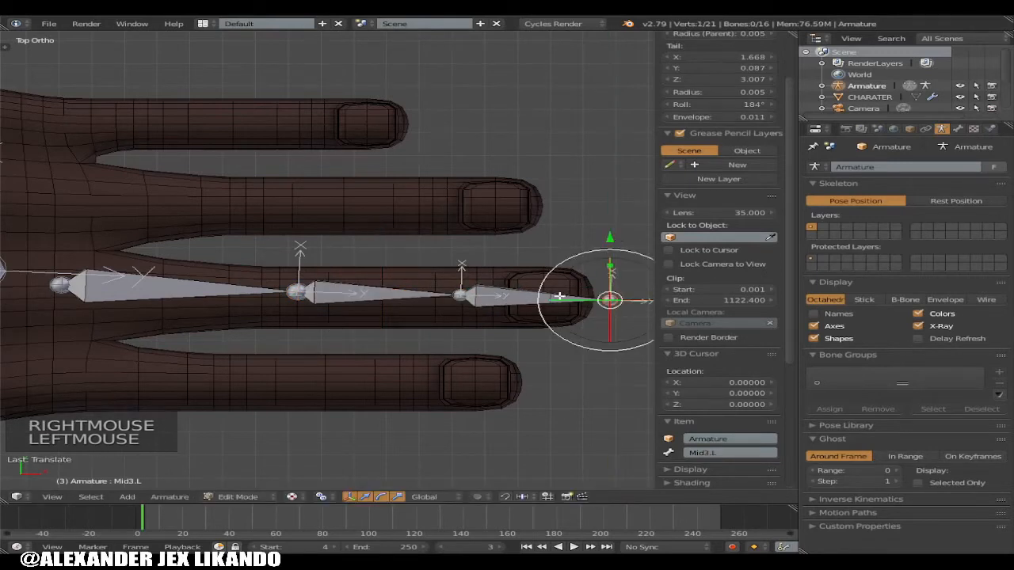
# In the front view, lower Mid.L's head along Z into the finger and Mid3.L's tail to about Z 2.997
pyautogui.press('KP_3')
pyautogui.press('KP_1')
pyautogui.press('KP_1')
pyautogui.press('KP_1')
pyautogui.rightClick(76, 267)
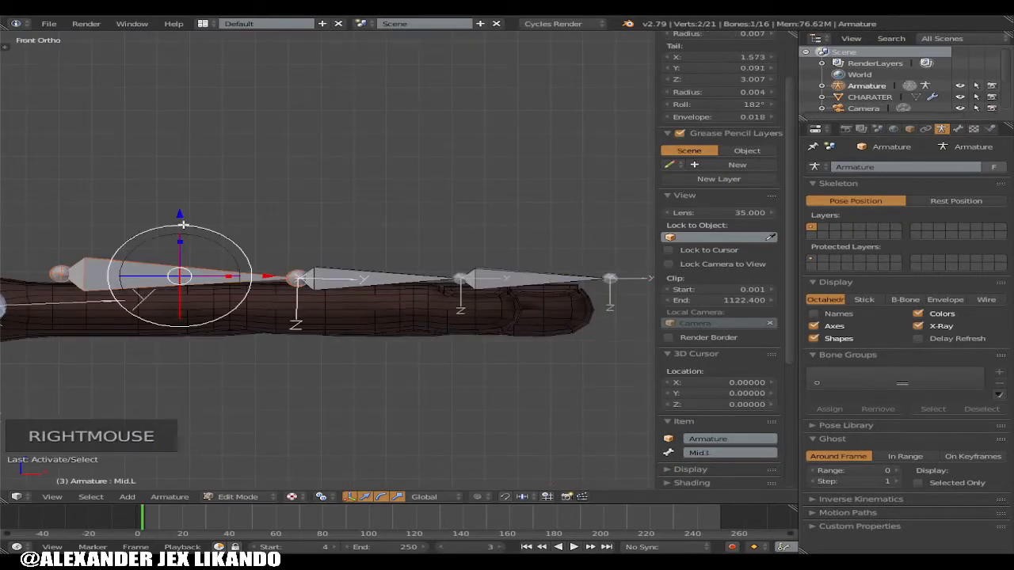
pyautogui.rightClick(85, 262)
pyautogui.rightClick(62, 268)
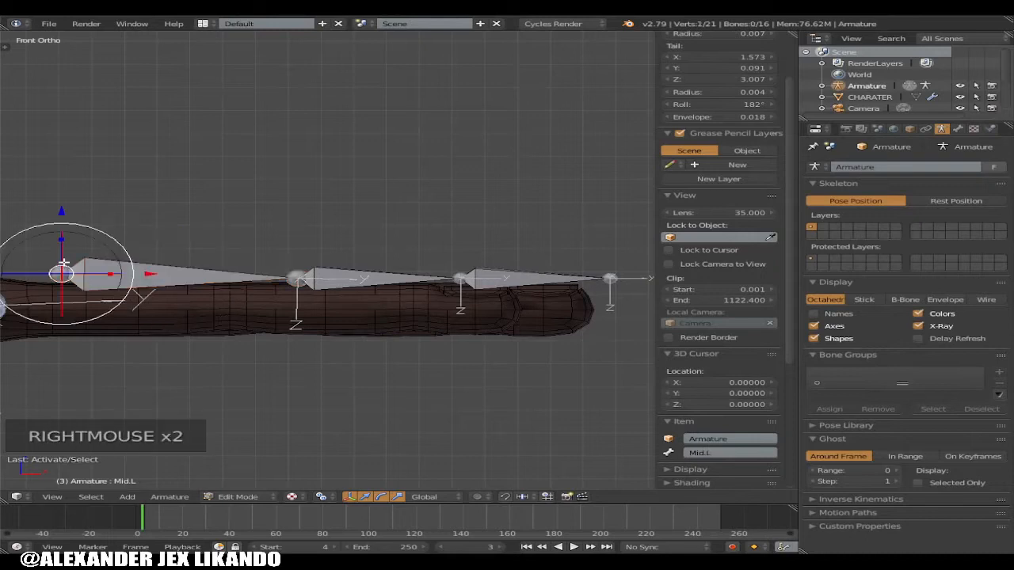
pyautogui.click(63, 211)
pyautogui.moveTo(63, 211); pyautogui.dragTo(70, 230)
pyautogui.rightClick(609, 278)
pyautogui.moveTo(609, 223); pyautogui.dragTo(624, 244)
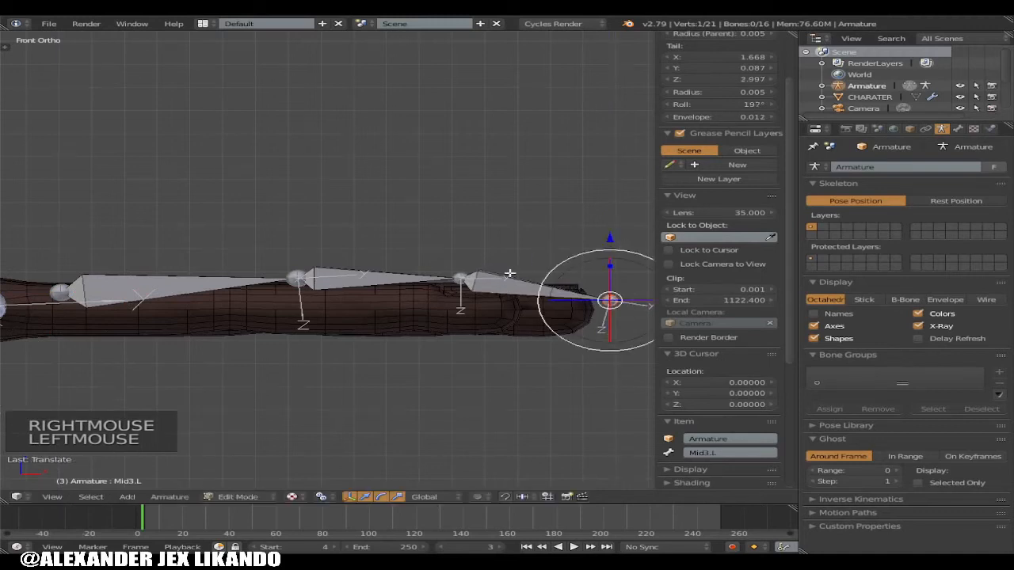
# Lower Mid3.L and Mid2.L slightly along Z, placing Mid3.L's tail at about Z 2.999 and Mid2.L's tail at about 3.003
pyautogui.rightClick(474, 272)
pyautogui.moveTo(537, 227); pyautogui.dragTo(537, 237)
pyautogui.rightClick(609, 306)
pyautogui.moveTo(610, 246)
pyautogui.mouseDown()
pyautogui.moveTo(607, 231)
pyautogui.moveTo(597, 239)
pyautogui.mouseUp()
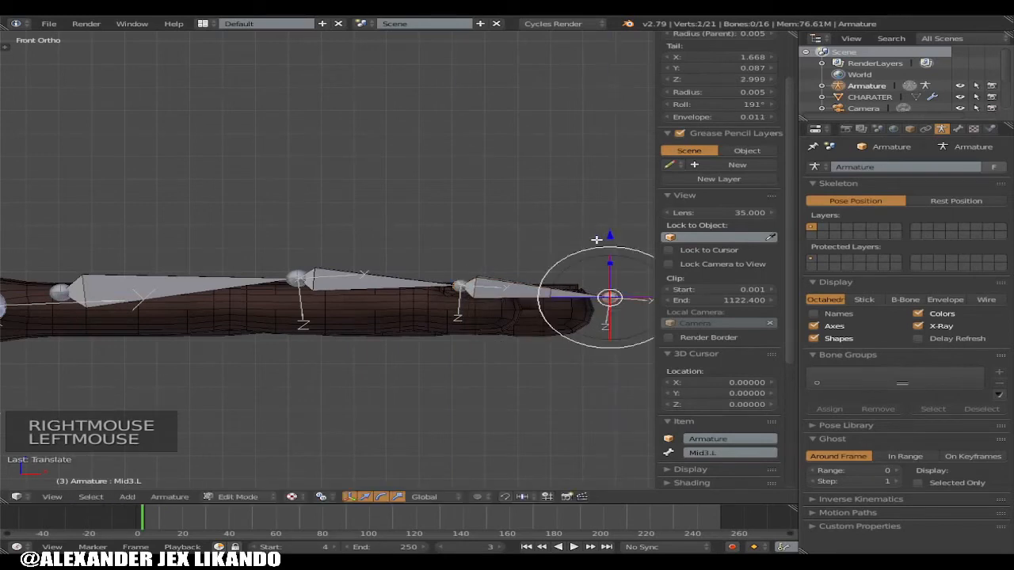
pyautogui.rightClick(321, 273)
pyautogui.moveTo(382, 224); pyautogui.dragTo(388, 227)
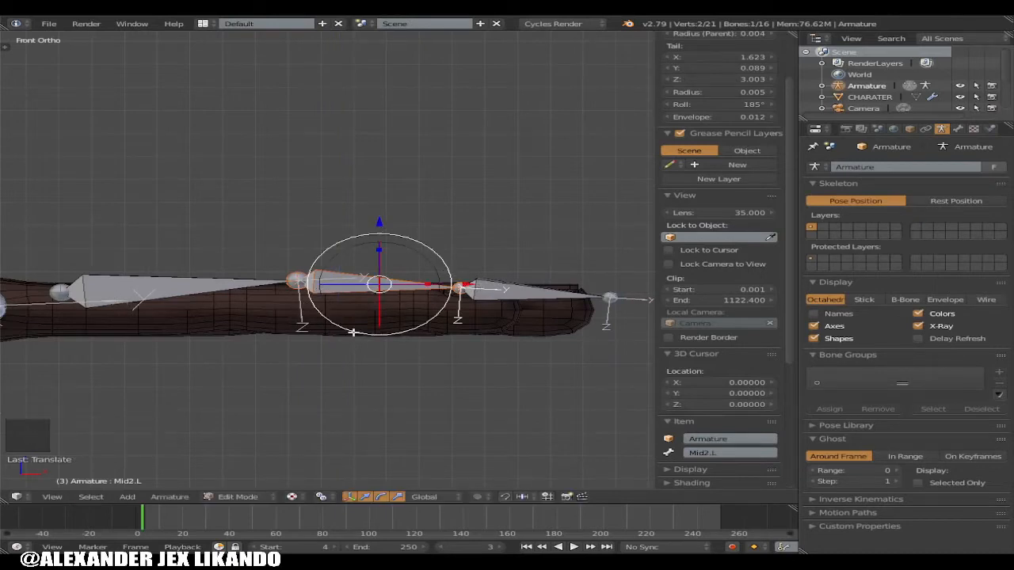
# Select all three middle finger bones and lower them together along Z, bringing Mid.L's tail to about Z 3.002
pyautogui.press('KP_1')
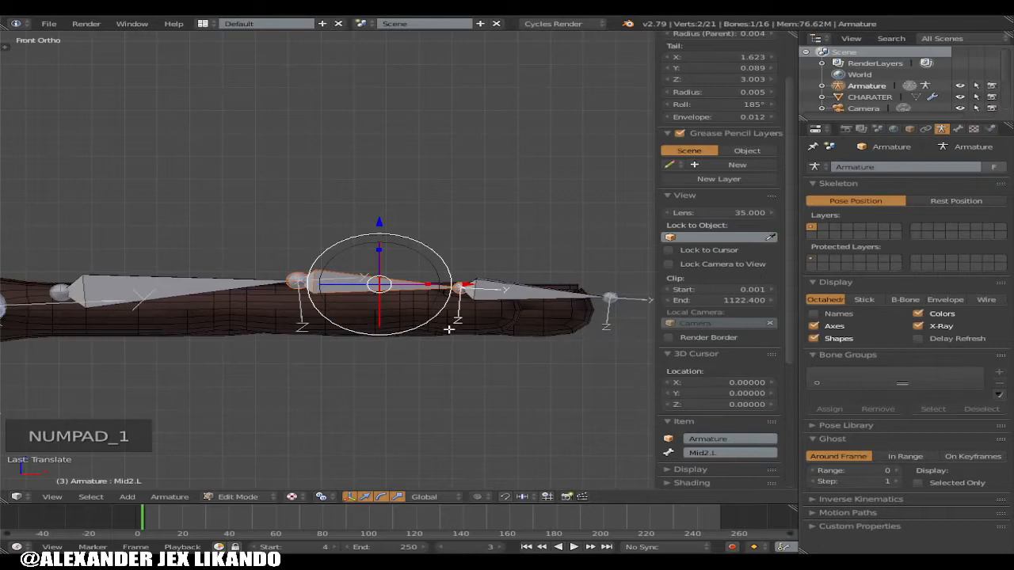
pyautogui.scroll(-2, 448, 329)
pyautogui.moveTo(444, 334); pyautogui.dragTo(395, 325, button='middle')
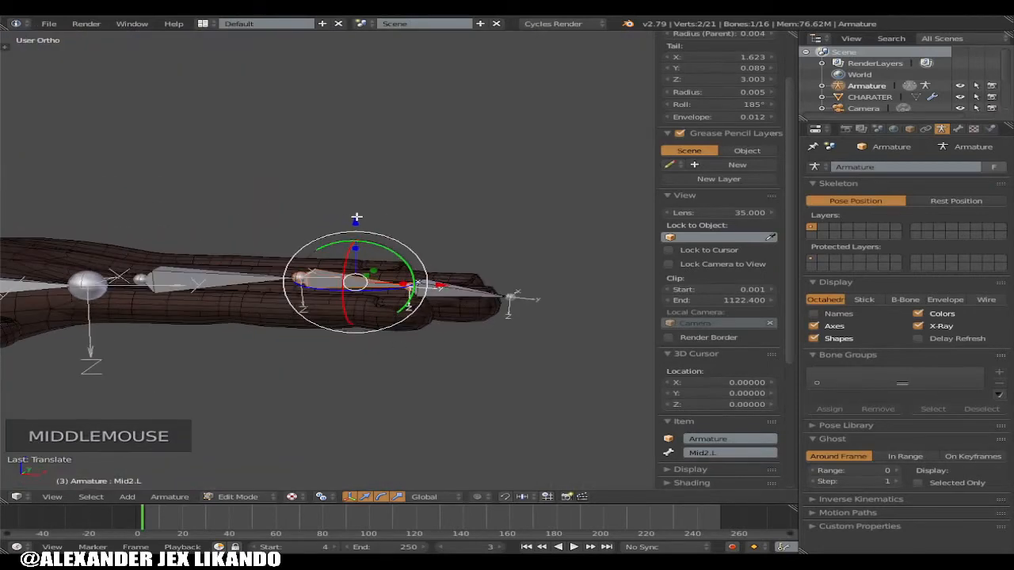
pyautogui.rightClick(422, 292)
pyautogui.keyDown('shift'); pyautogui.rightClick(320, 276); pyautogui.keyUp('shift')
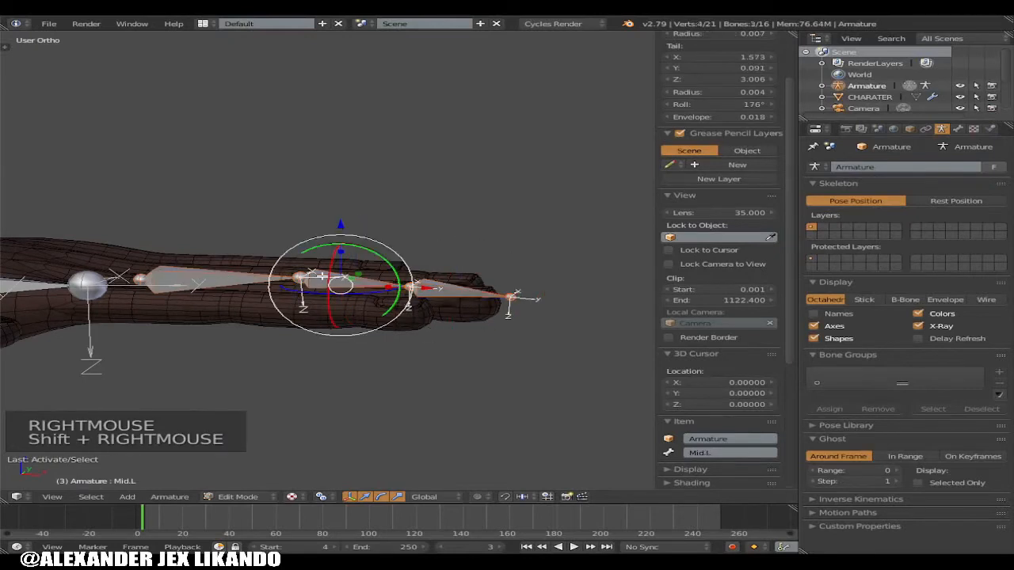
pyautogui.moveTo(342, 235); pyautogui.dragTo(306, 222)
# In the front view, raise Mid2.L's tail to about Z 3.001 and fine-tune the heights of Mid3.L's tail and Mid.L's head
pyautogui.press('KP_1')
pyautogui.press('KP_1')
pyautogui.press('KP_1')
pyautogui.press('KP_1')
pyautogui.press('KP_1')
pyautogui.press('KP_1')
pyautogui.rightClick(316, 279)
pyautogui.rightClick(417, 283)
pyautogui.moveTo(419, 247); pyautogui.dragTo(419, 227)
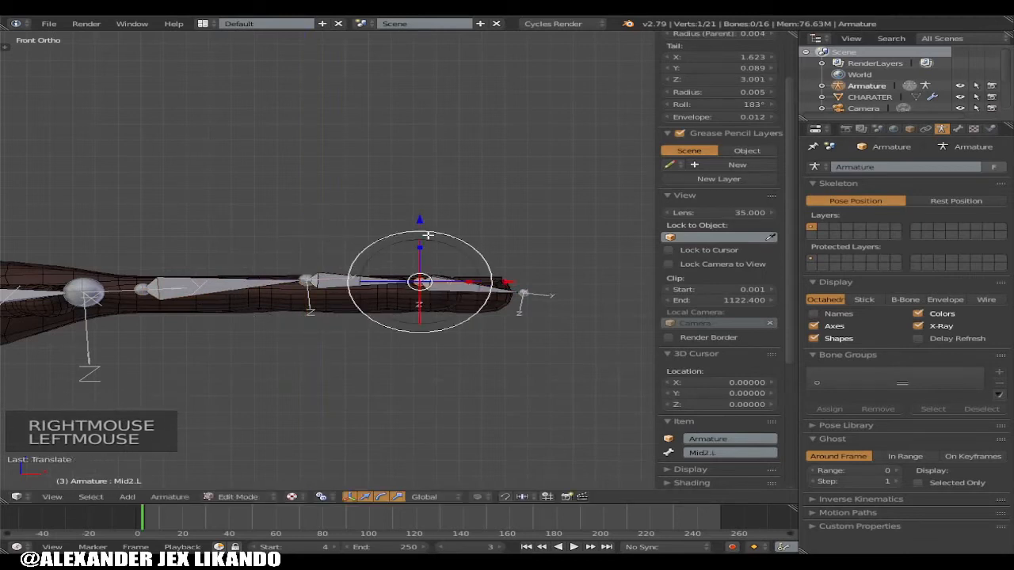
pyautogui.rightClick(521, 293)
pyautogui.moveTo(519, 233); pyautogui.dragTo(517, 232)
pyautogui.rightClick(141, 288)
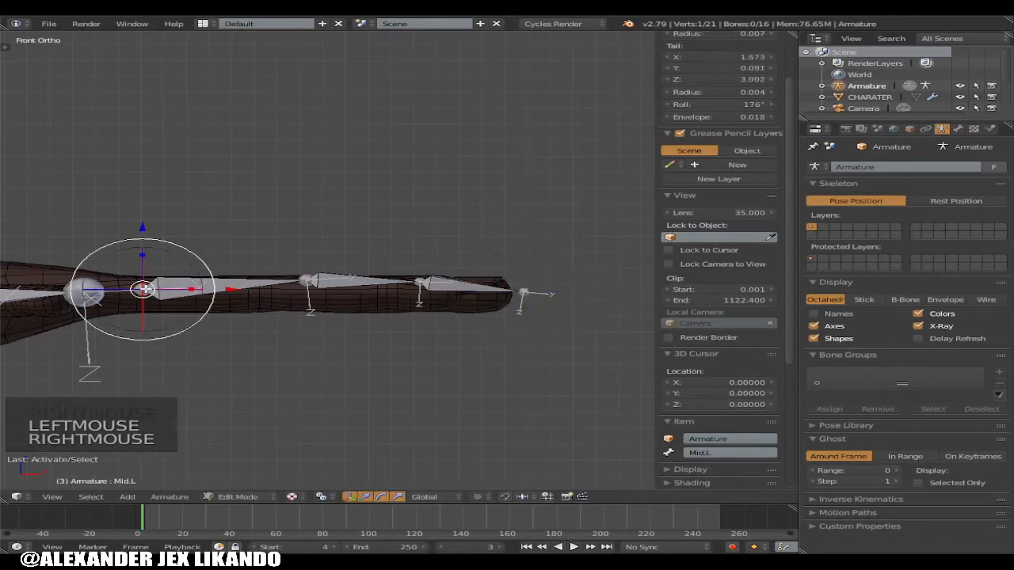
pyautogui.moveTo(144, 230); pyautogui.dragTo(151, 229)
# Duplicate the three middle finger bones and place the copy on the neighbouring ring finger
pyautogui.scroll(-2, 244, 281)
pyautogui.moveTo(372, 337); pyautogui.dragTo(419, 389, button='middle')
pyautogui.scroll(4, 255, 371)
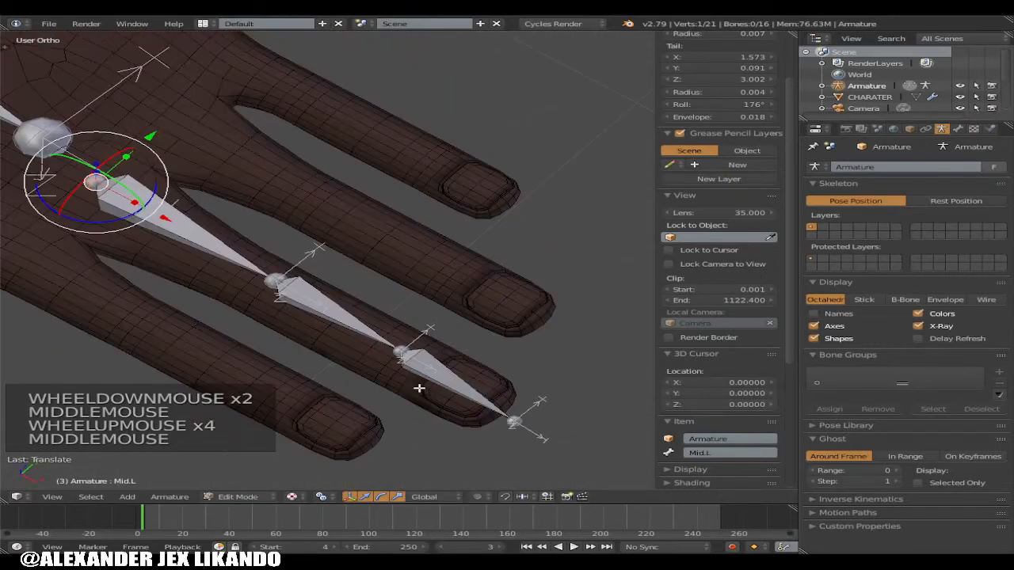
pyautogui.rightClick(448, 372)
pyautogui.keyDown('shift'); pyautogui.rightClick(308, 310); pyautogui.keyUp('shift')
pyautogui.keyDown('shift'); pyautogui.rightClick(308, 310); pyautogui.keyUp('shift')
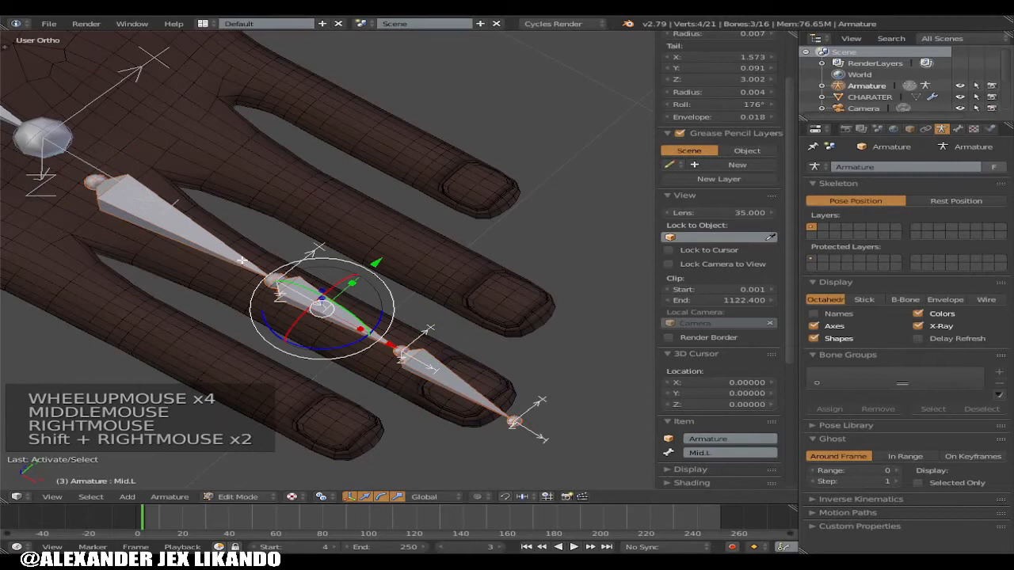
pyautogui.scroll(2, 308, 310)
pyautogui.scroll(-2, 307, 311)
pyautogui.keyDown('shift'); pyautogui.moveTo(181, 277); pyautogui.dragTo(286, 361, button='middle'); pyautogui.keyUp('shift')
pyautogui.hotkey('shift', 'd')
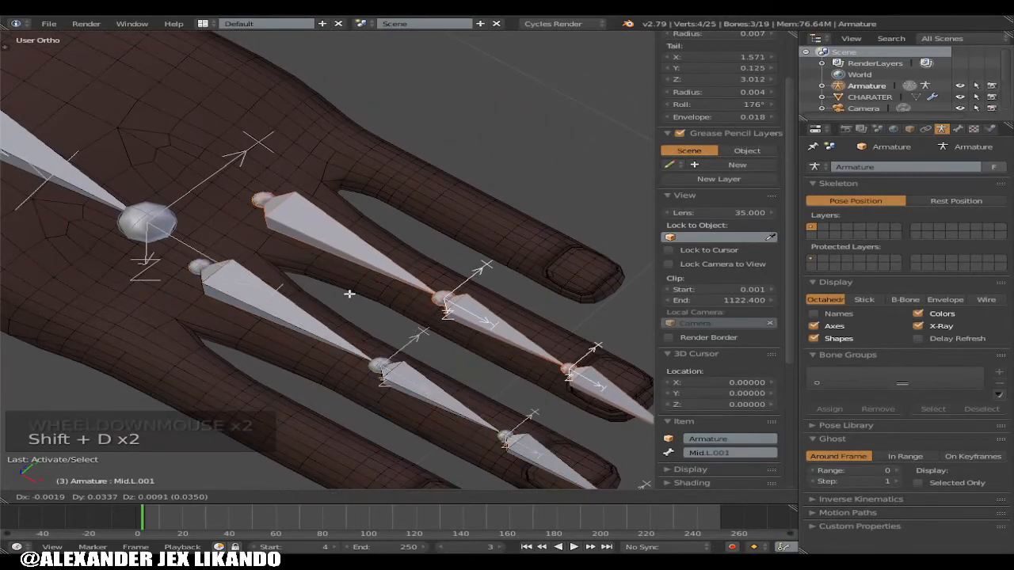
pyautogui.click(350, 294)
# In the top view, shift the duplicated chain along Y, bringing its first bone's tail to about Y 0.127
pyautogui.press('KP_7')
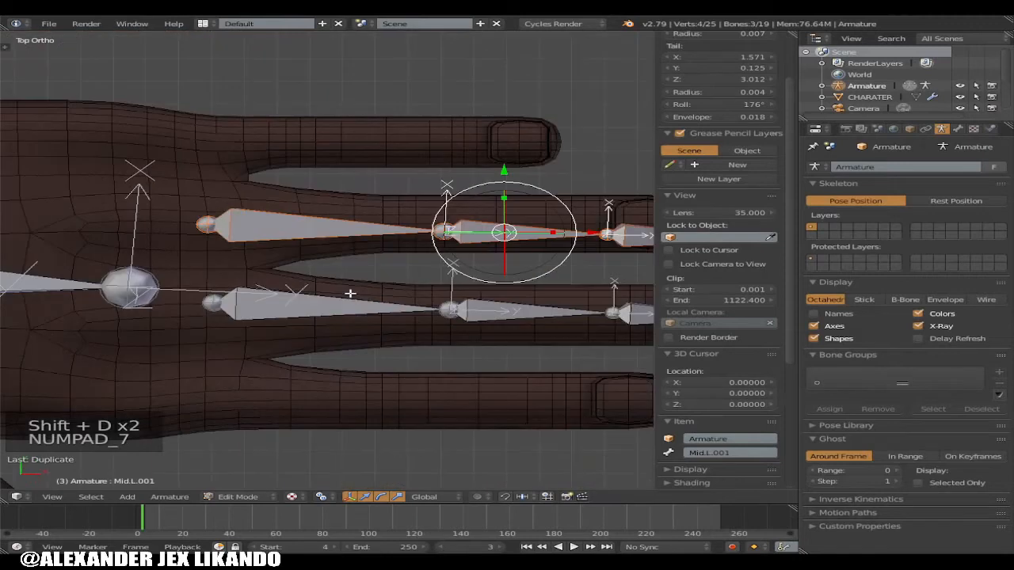
pyautogui.press('KP_7')
pyautogui.scroll(-3, 351, 293)
pyautogui.keyDown('shift'); pyautogui.moveTo(350, 293); pyautogui.dragTo(312, 357, button='middle'); pyautogui.keyUp('shift')
pyautogui.scroll(2, 312, 356)
pyautogui.scroll(1, 312, 355)
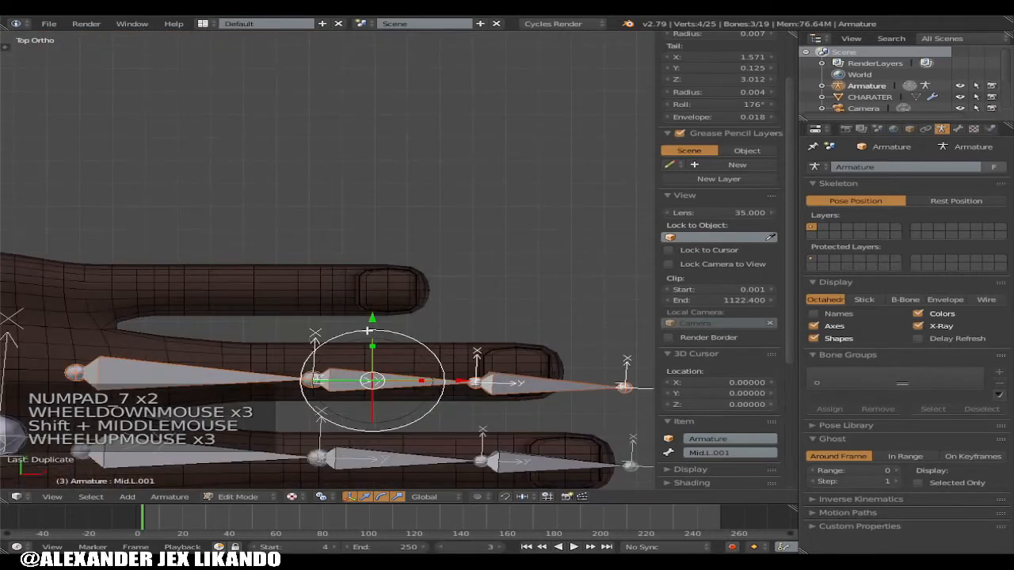
pyautogui.moveTo(376, 317); pyautogui.dragTo(376, 314)
# Move the copied chain's first joint to about X 1.560 and its second joint to about X 1.614
pyautogui.scroll(-2, 287, 338)
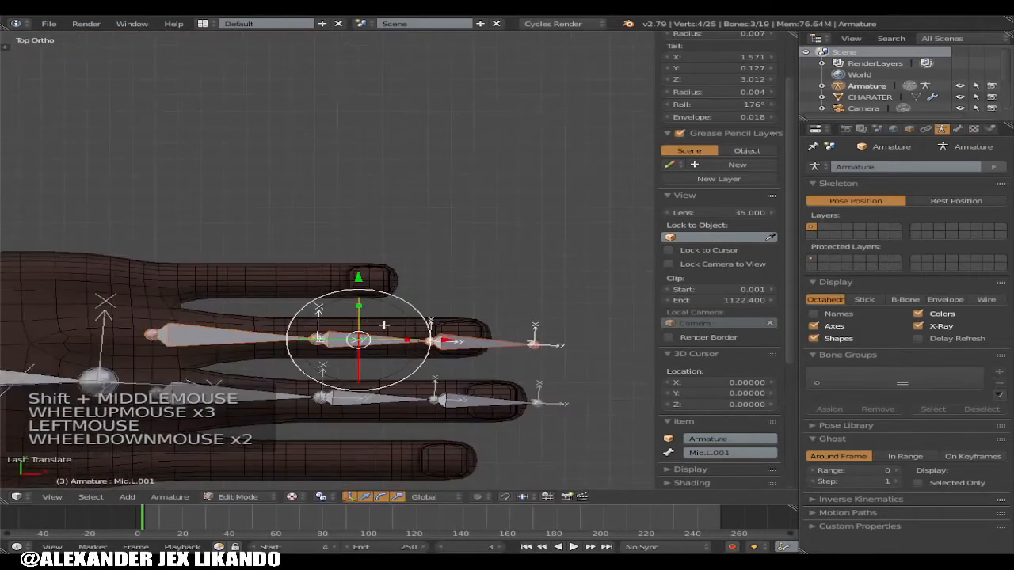
pyautogui.rightClick(317, 339)
pyautogui.scroll(1, 390, 354)
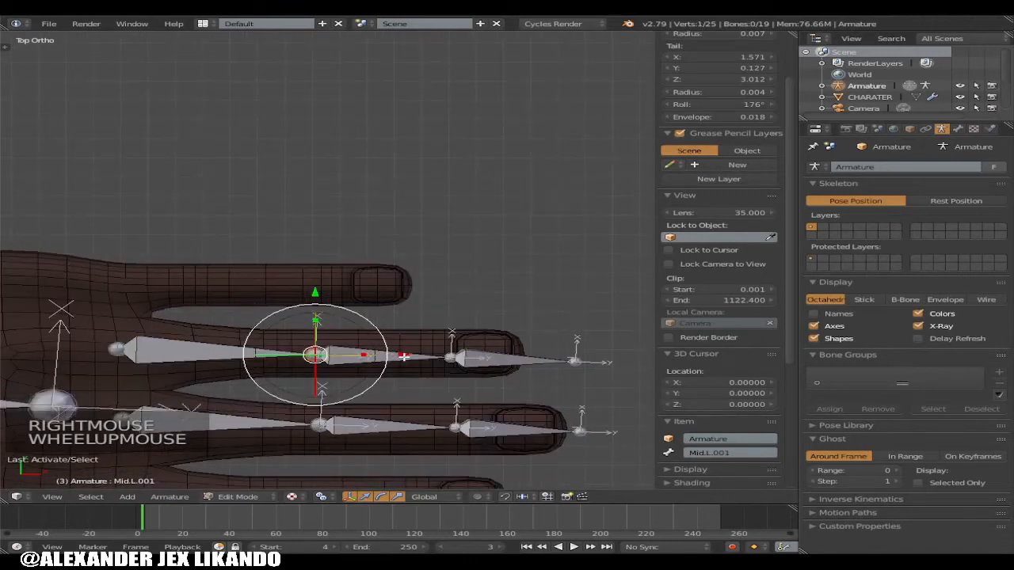
pyautogui.moveTo(401, 356); pyautogui.dragTo(375, 342)
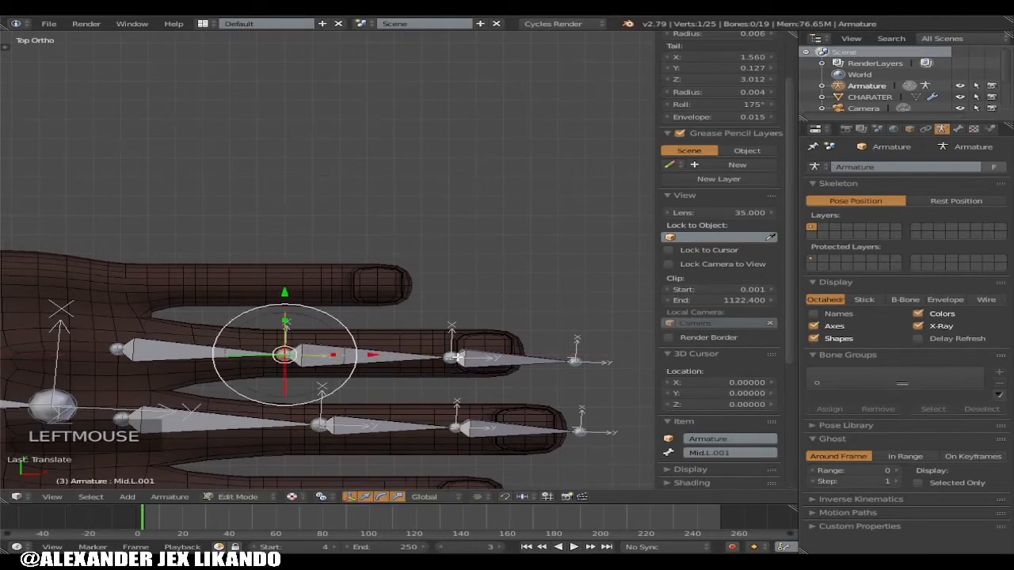
pyautogui.rightClick(457, 357)
pyautogui.moveTo(547, 355); pyautogui.dragTo(529, 353)
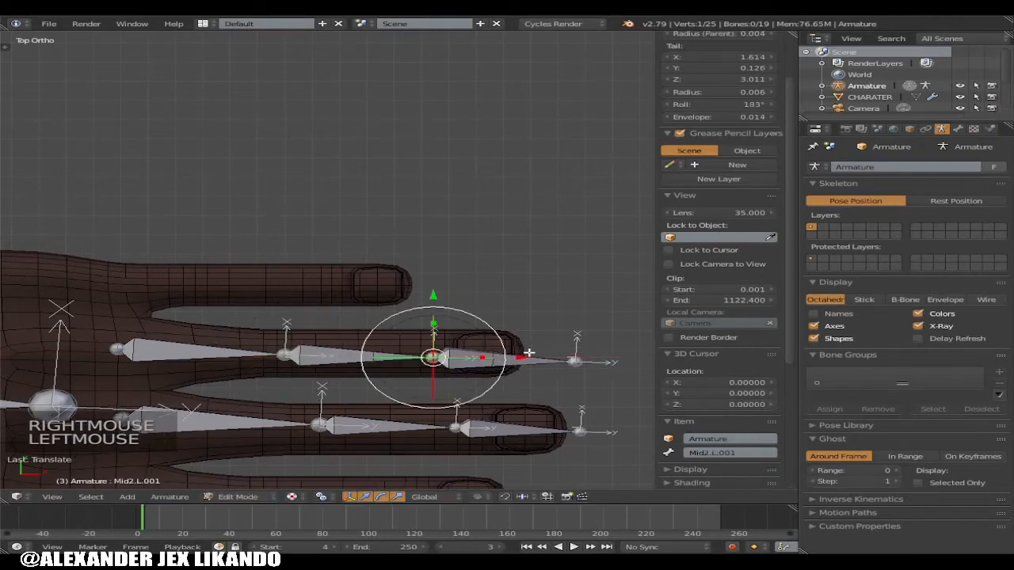
# Pull the copied chain's fingertip joint back to about X 1.658
pyautogui.rightClick(577, 362)
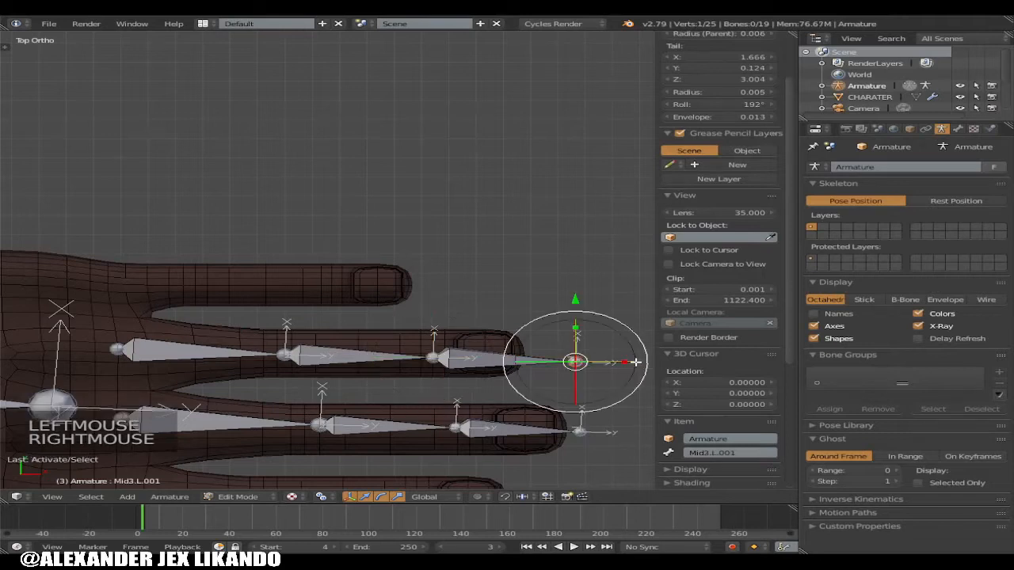
pyautogui.scroll(-1, 626, 358)
pyautogui.moveTo(617, 347); pyautogui.dragTo(599, 346)
pyautogui.moveTo(519, 294); pyautogui.dragTo(517, 291)
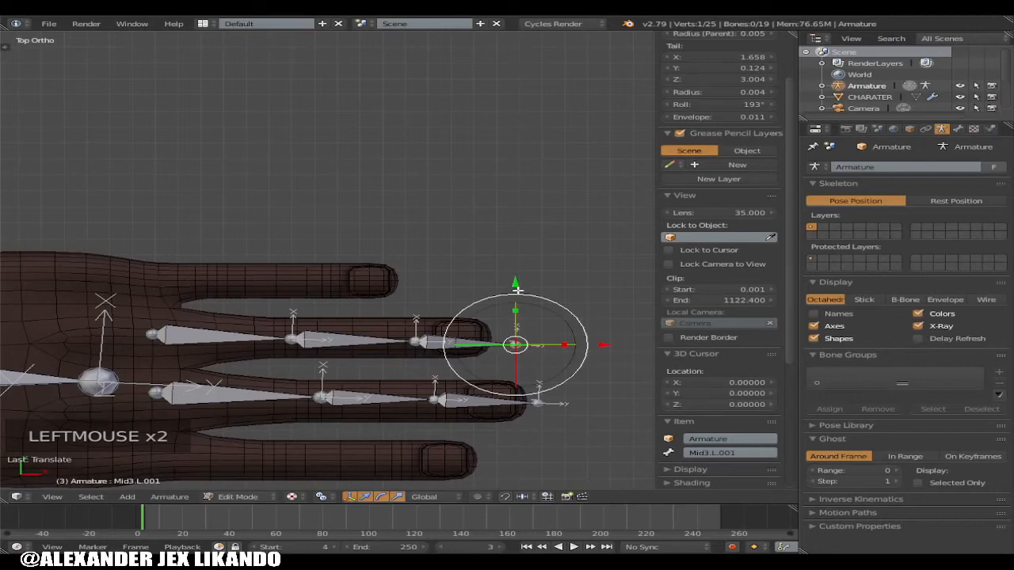
# Shift the copied chain's two outer bones, and the fingertip bone again, slightly along Y toward the ring finger's center
pyautogui.keyDown('shift'); pyautogui.rightClick(449, 344); pyautogui.keyUp('shift')
pyautogui.keyDown('shift'); pyautogui.rightClick(364, 339); pyautogui.keyUp('shift')
pyautogui.moveTo(409, 279); pyautogui.dragTo(410, 281)
pyautogui.rightClick(495, 325)
pyautogui.rightClick(475, 340)
pyautogui.moveTo(469, 290); pyautogui.dragTo(470, 286)
# Move the ring fingertip joint to about X 1.650, Y 0.128 and shift the chain's first bone slightly along Y
pyautogui.rightClick(515, 341)
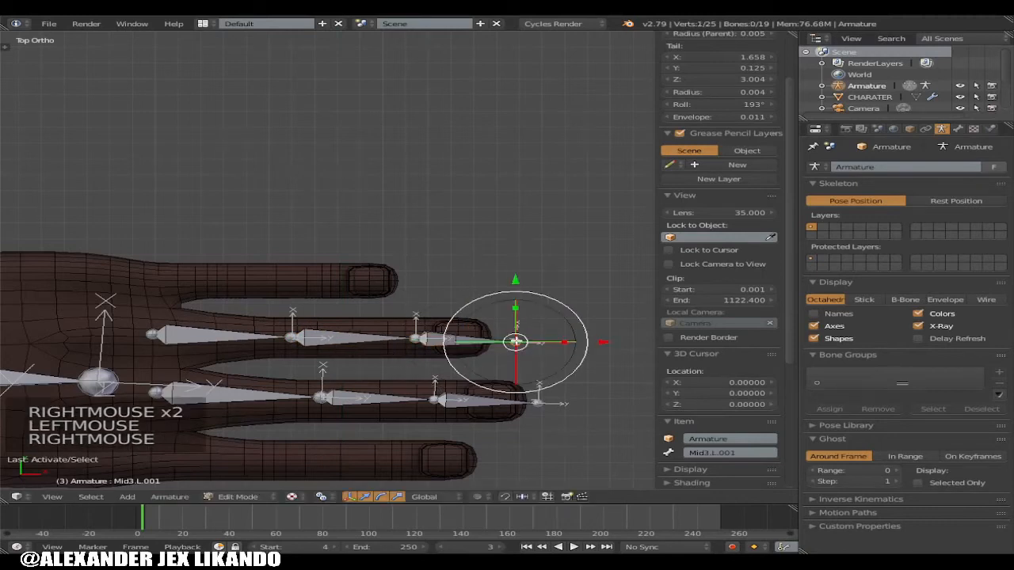
pyautogui.moveTo(602, 343)
pyautogui.mouseDown()
pyautogui.moveTo(573, 335)
pyautogui.moveTo(584, 335)
pyautogui.mouseUp()
pyautogui.moveTo(492, 290); pyautogui.dragTo(496, 278)
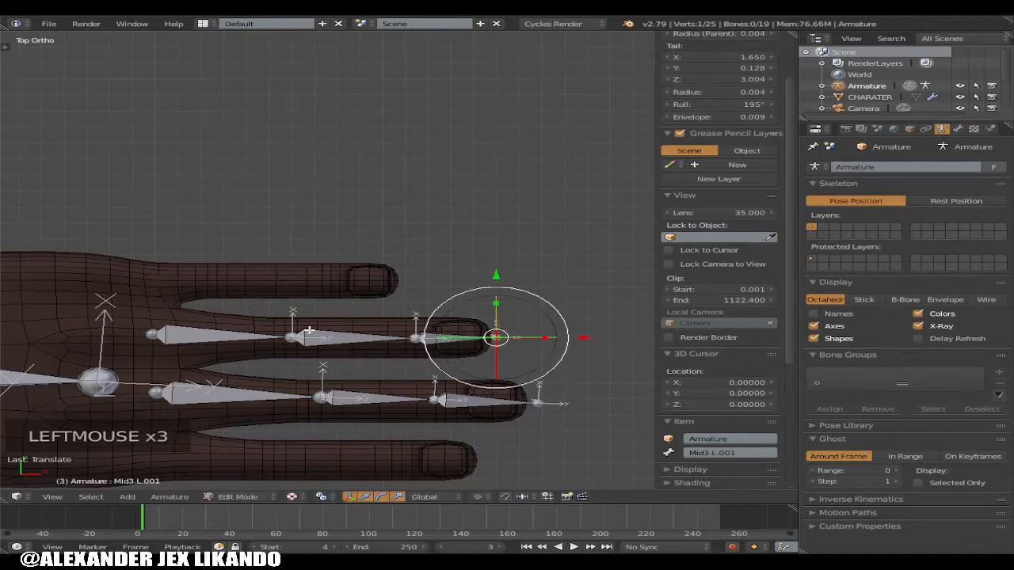
pyautogui.scroll(1, 308, 332)
pyautogui.rightClick(291, 353)
pyautogui.rightClick(139, 351)
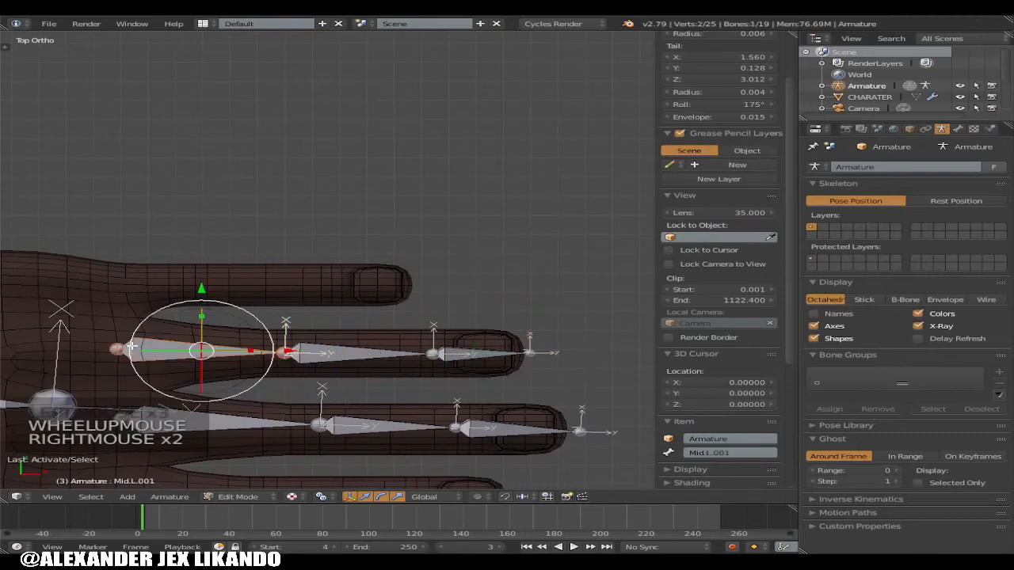
pyautogui.moveTo(202, 290); pyautogui.dragTo(199, 286)
# Select all three ring finger bones and lower them into the mesh, bringing the first bone's tail to about Z 3.003
pyautogui.moveTo(321, 385); pyautogui.dragTo(391, 325, button='middle')
pyautogui.rightClick(436, 322)
pyautogui.keyDown('shift'); pyautogui.rightClick(290, 298); pyautogui.keyUp('shift')
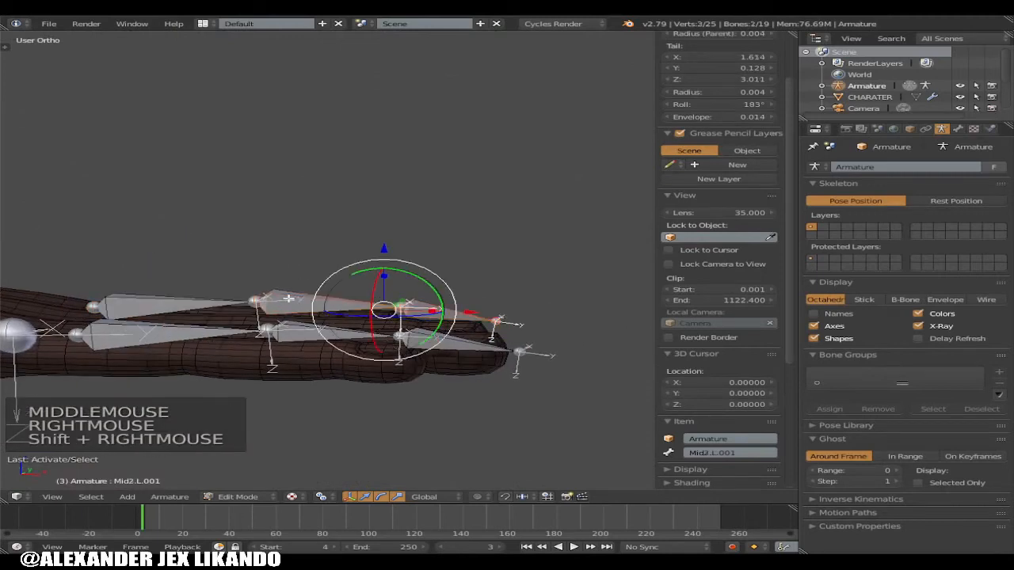
pyautogui.keyDown('shift'); pyautogui.rightClick(202, 298); pyautogui.keyUp('shift')
pyautogui.moveTo(320, 250); pyautogui.dragTo(351, 251)
pyautogui.press('KP_1')
pyautogui.moveTo(351, 251); pyautogui.dragTo(385, 456, button='middle')
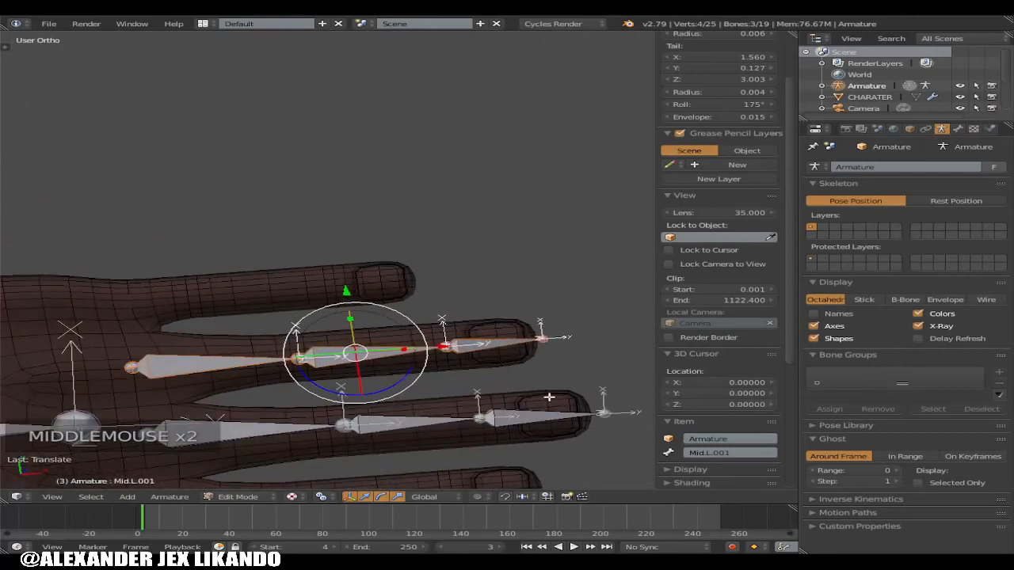
# Rename the ring finger's first bone as Ring.L
pyautogui.rightClick(228, 359)
pyautogui.scroll(-4, 274, 325)
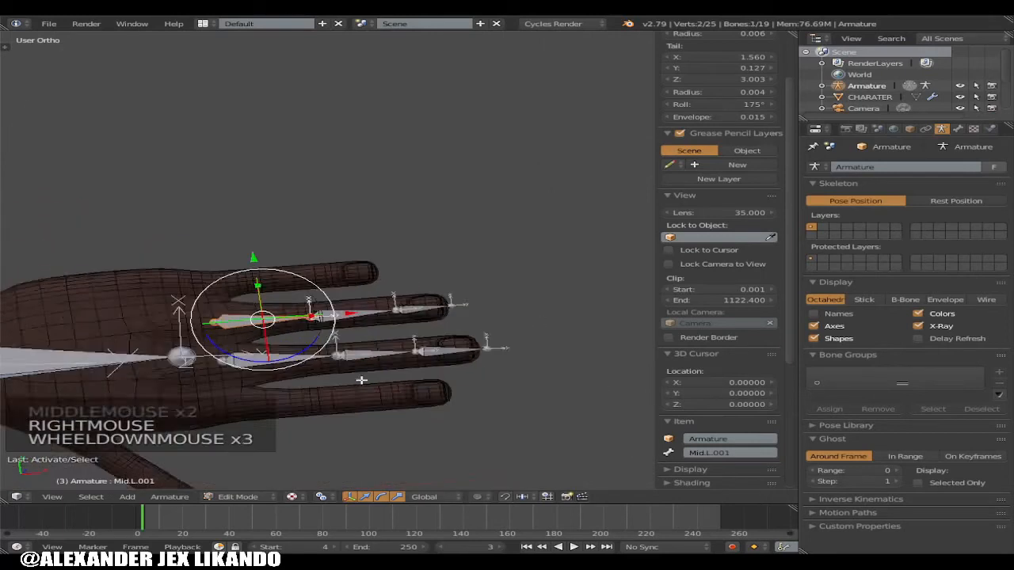
pyautogui.scroll(2, 381, 302)
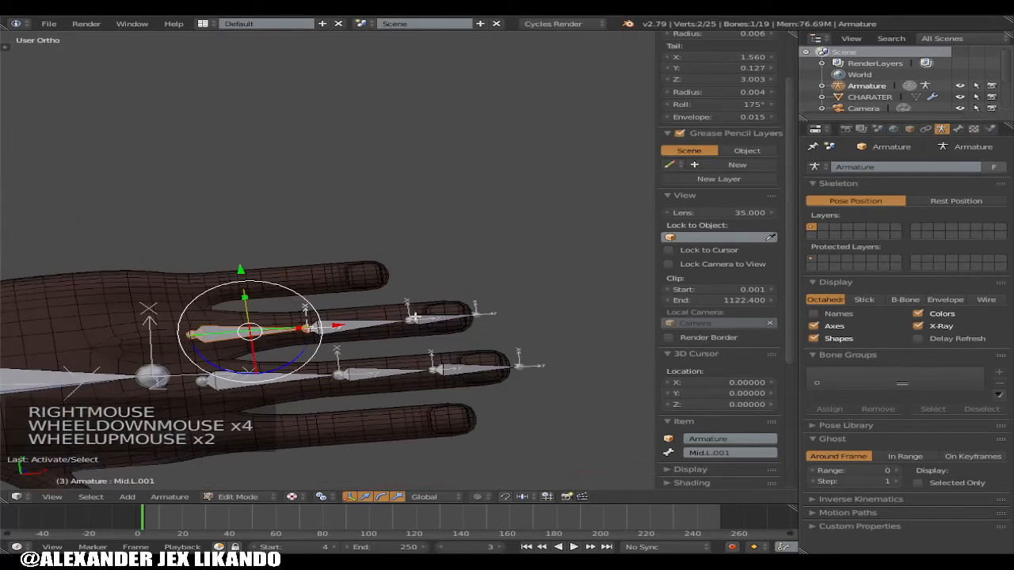
pyautogui.click(757, 455)
pyautogui.press('BackSpace')
pyautogui.write('Ring')
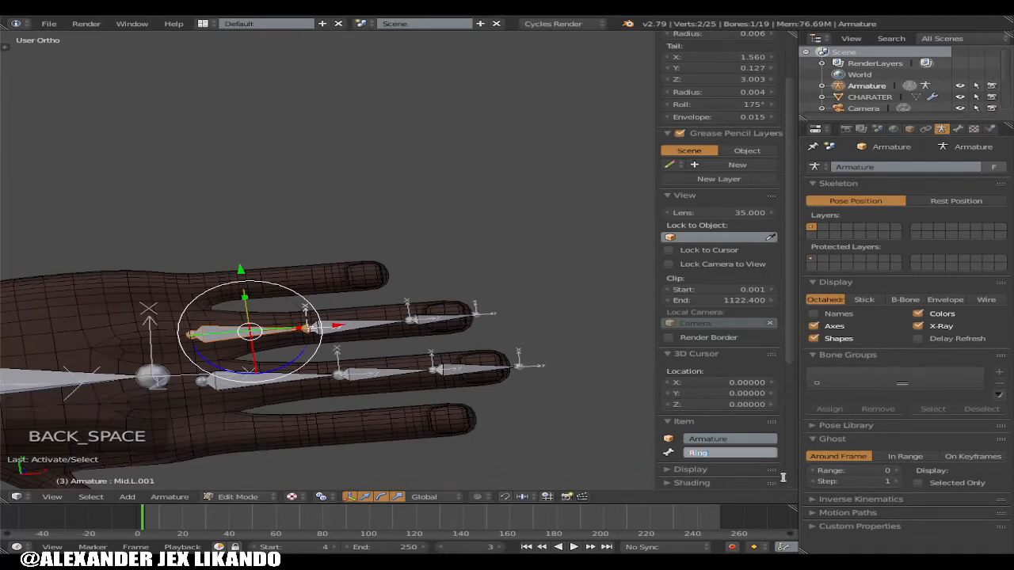
pyautogui.write('.L')
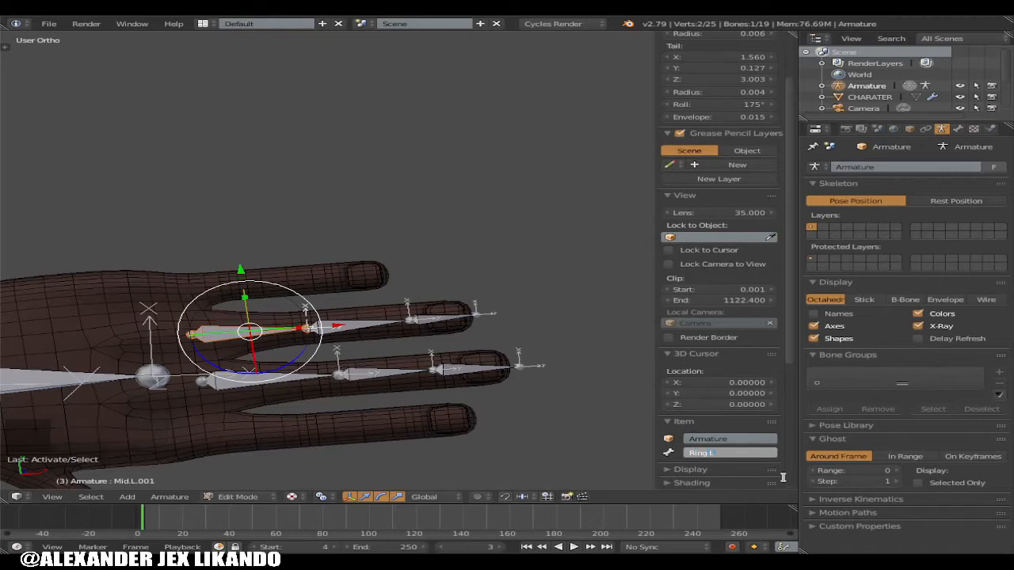
pyautogui.press('Return')
# Rename the ring finger's second bone as Ring2.L
pyautogui.rightClick(361, 326)
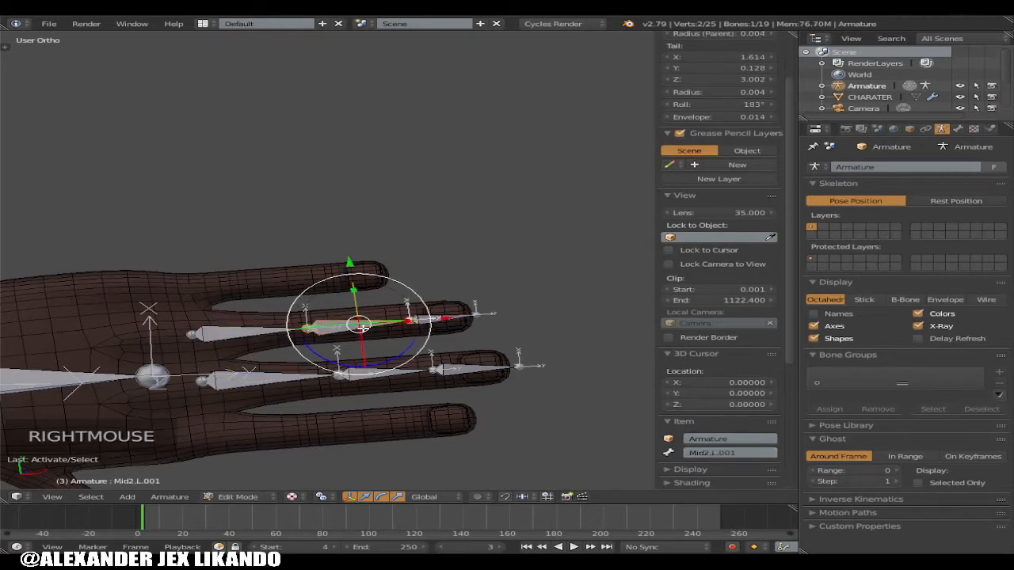
pyautogui.doubleClick(730, 454)
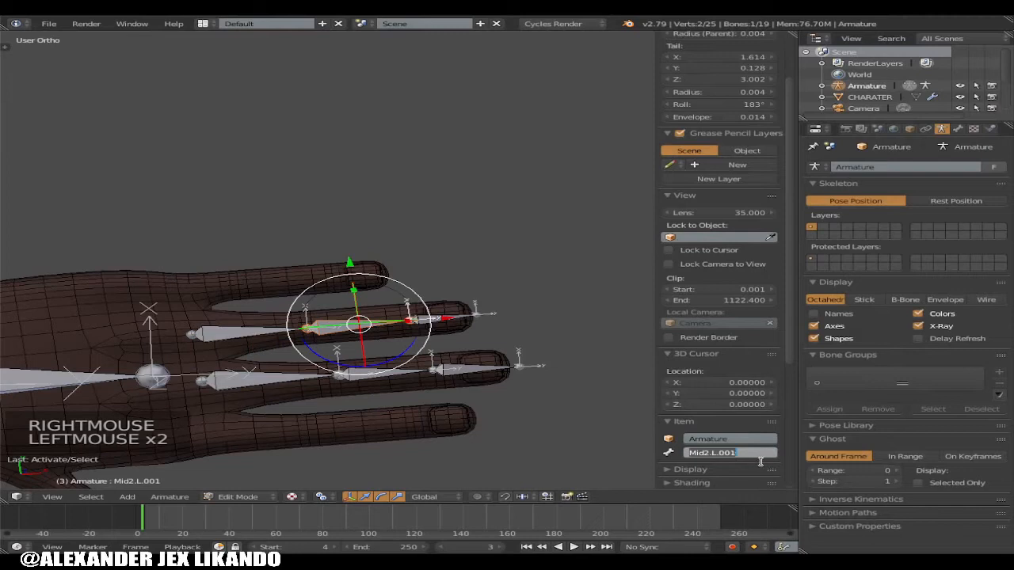
pyautogui.write('Ring')
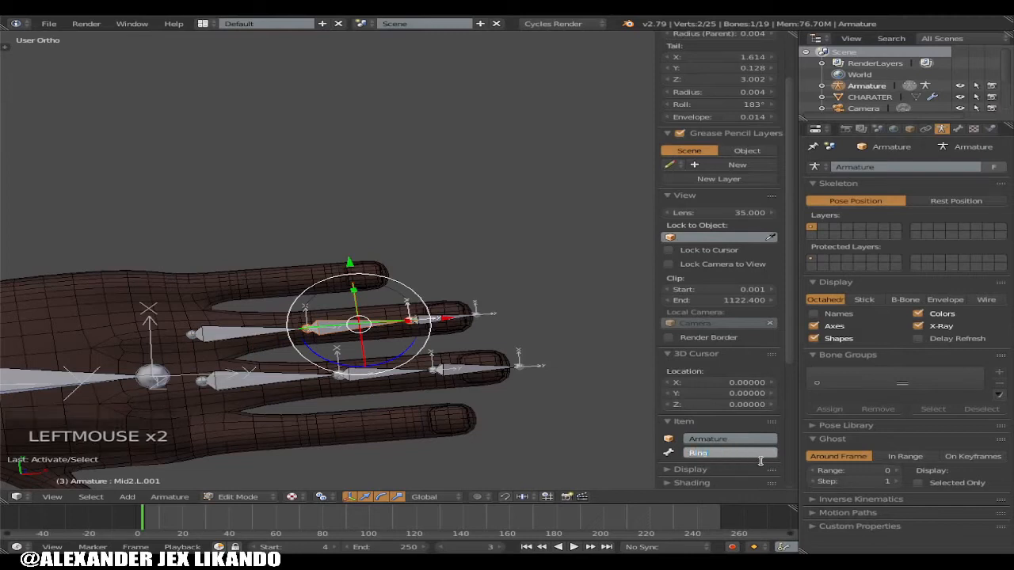
pyautogui.write('2')
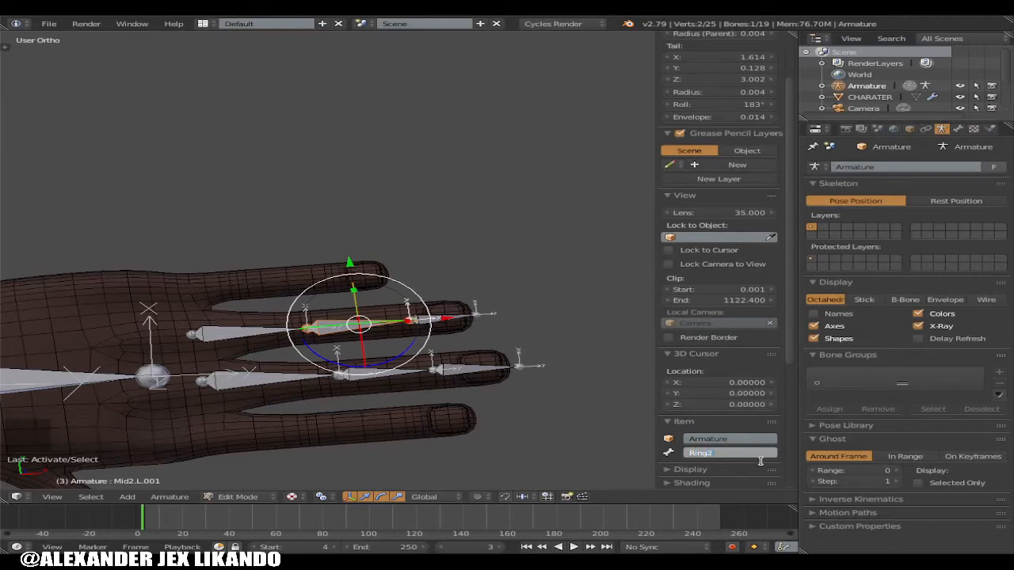
pyautogui.press('Return')
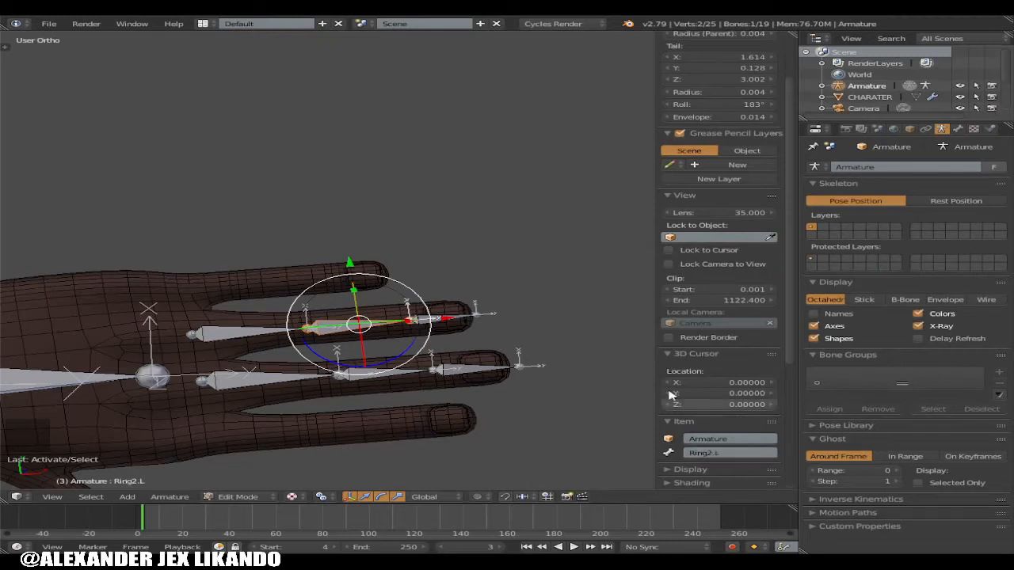
# Rename the ring finger's third bone as Ring3.L
pyautogui.rightClick(448, 316)
pyautogui.click(754, 452)
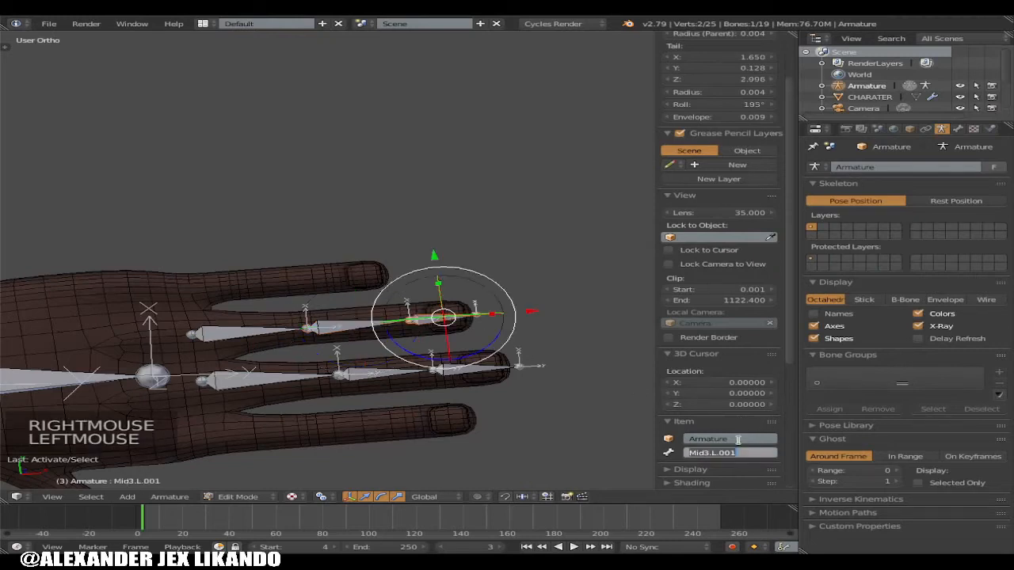
pyautogui.write('Ring3')
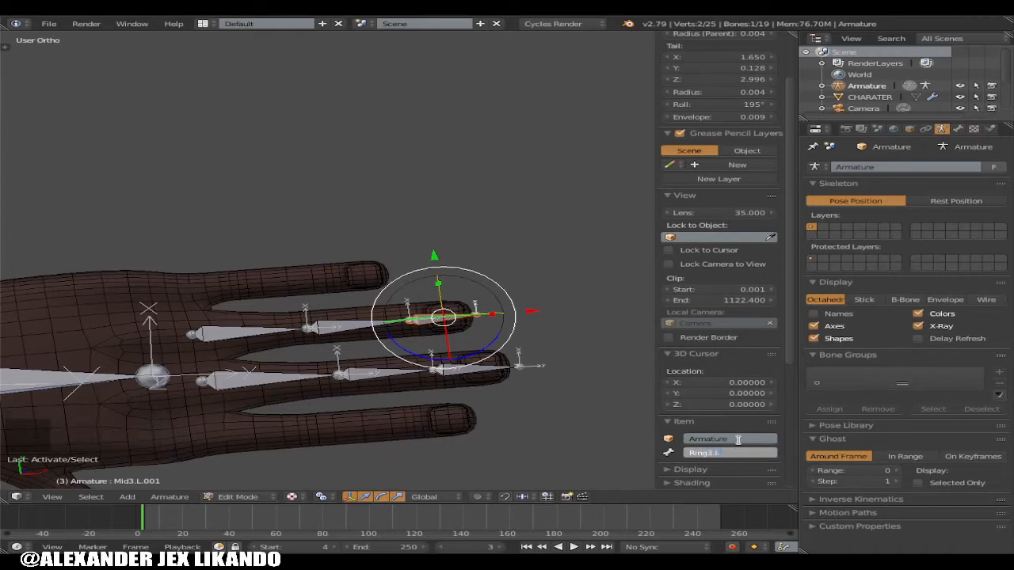
pyautogui.write('.L')
pyautogui.press('Return')
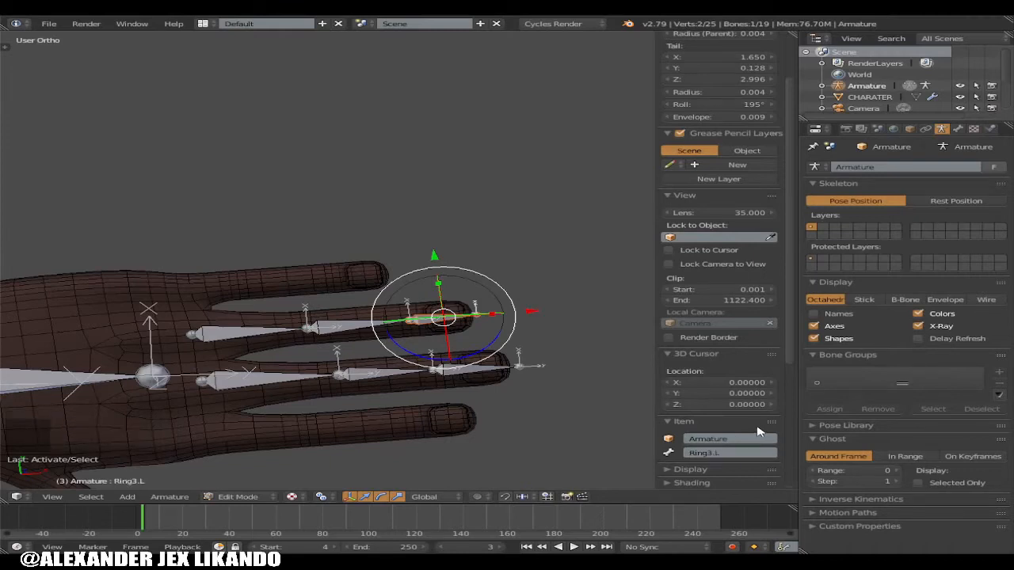
# Duplicate the three ring finger bones and move the copy about 0.036 along Y onto the little finger
pyautogui.scroll(3, 364, 348)
pyautogui.rightClick(392, 362)
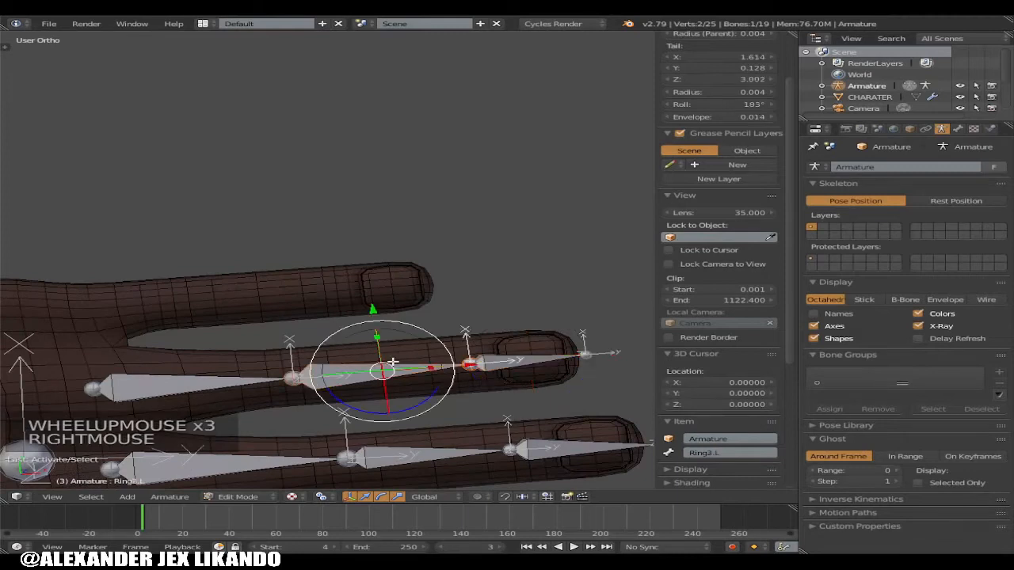
pyautogui.keyDown('shift'); pyautogui.rightClick(487, 371); pyautogui.keyUp('shift')
pyautogui.keyDown('shift'); pyautogui.rightClick(266, 386); pyautogui.keyUp('shift')
pyautogui.scroll(-2, 252, 377)
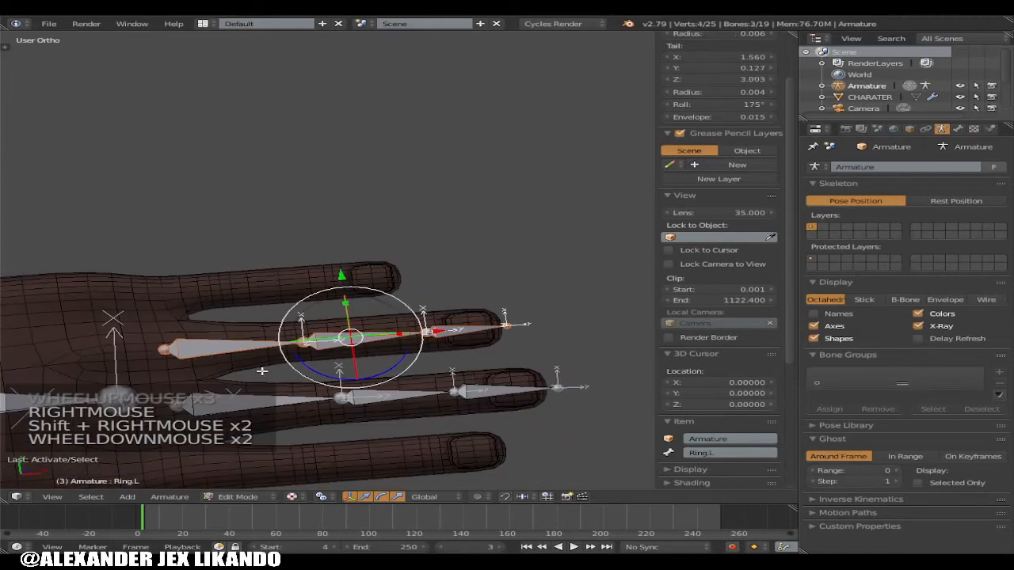
pyautogui.hotkey('shift', 'd')
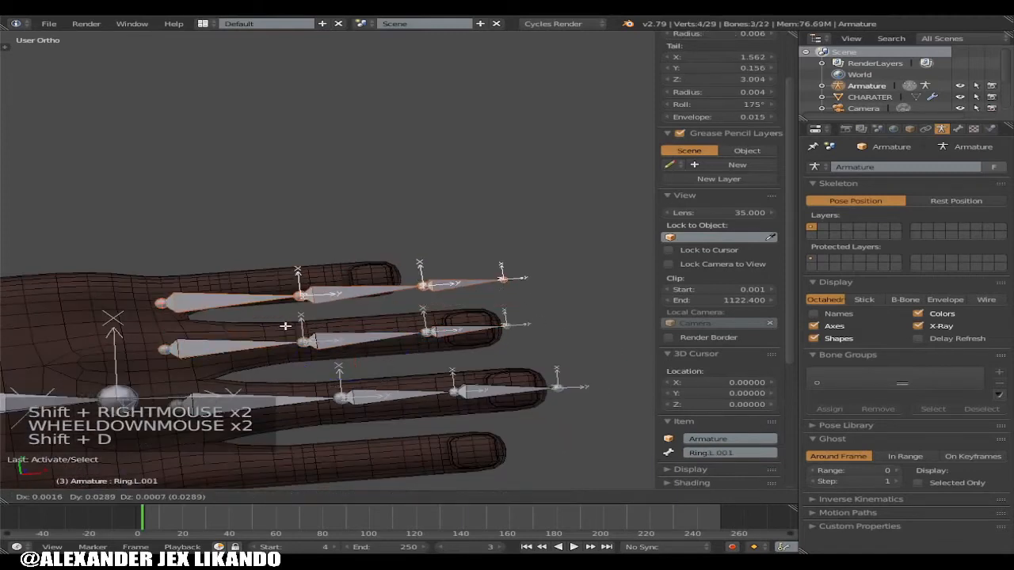
pyautogui.rightClick(270, 320)
pyautogui.scroll(1, 296, 325)
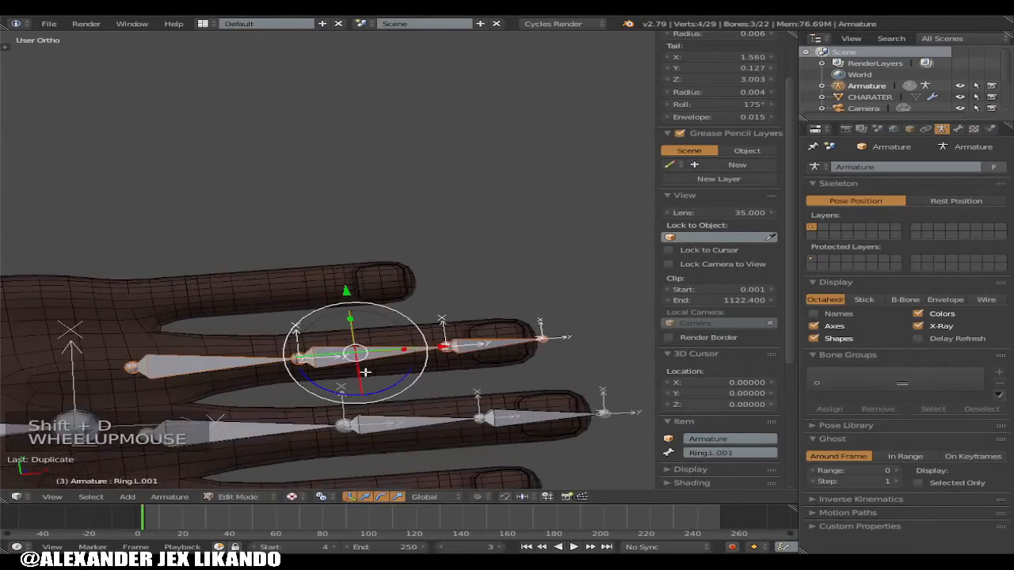
pyautogui.keyDown('shift'); pyautogui.moveTo(366, 372); pyautogui.dragTo(471, 449, button='middle'); pyautogui.keyUp('shift')
pyautogui.press('KP_7')
pyautogui.moveTo(457, 400); pyautogui.dragTo(440, 313)
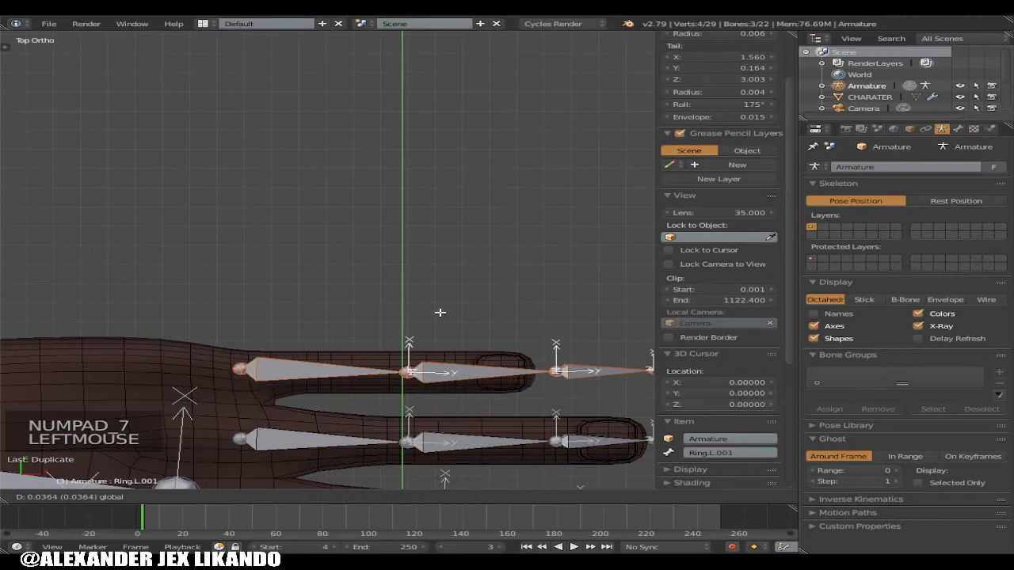
pyautogui.scroll(-1, 593, 370)
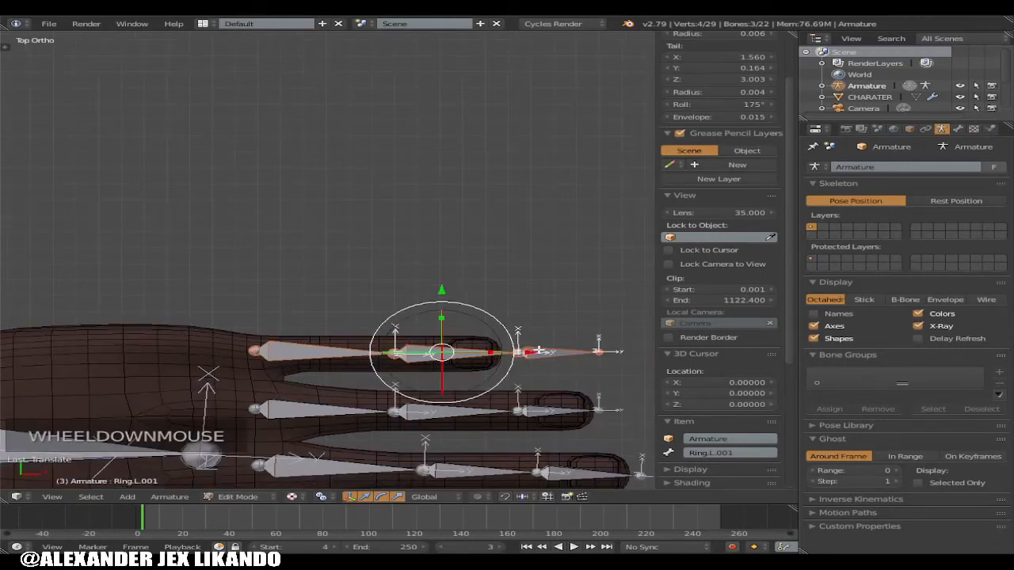
# Pull the little finger chain's two inner joints back along X, placing the first bone's tail at about X 1.534
pyautogui.moveTo(534, 355); pyautogui.dragTo(432, 355)
pyautogui.rightClick(392, 353)
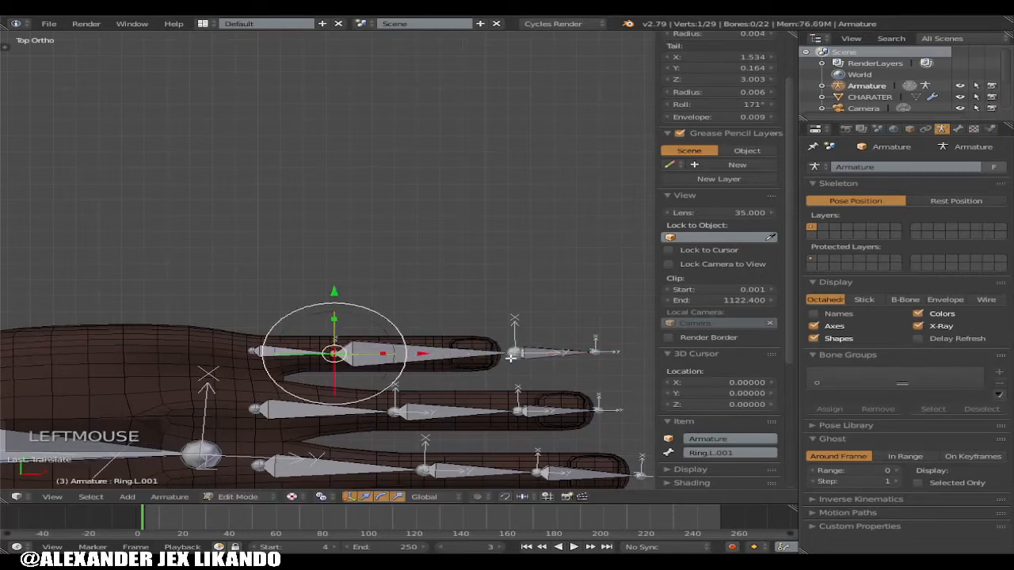
pyautogui.rightClick(515, 353)
pyautogui.moveTo(605, 352); pyautogui.dragTo(519, 343)
# Move the little fingertip joint back along X by about 0.036 to fit the finger's length
pyautogui.rightClick(595, 352)
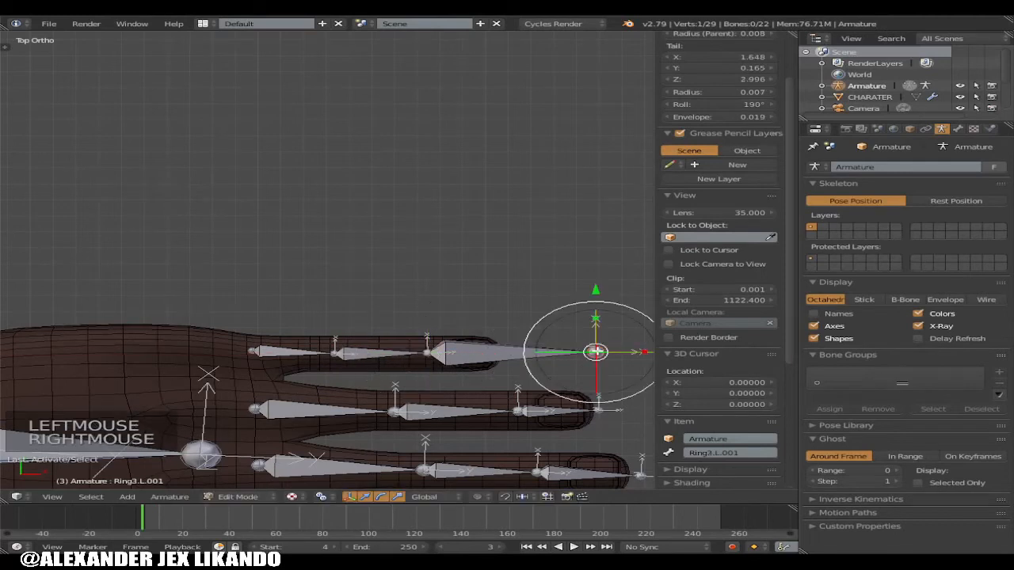
pyautogui.scroll(-2, 661, 360)
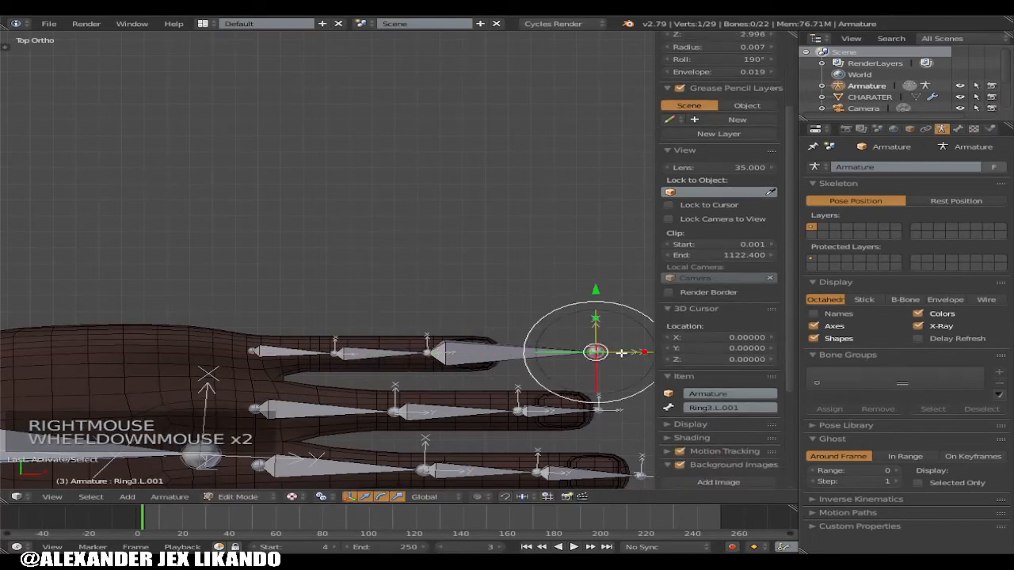
pyautogui.press('g')
pyautogui.press('x')
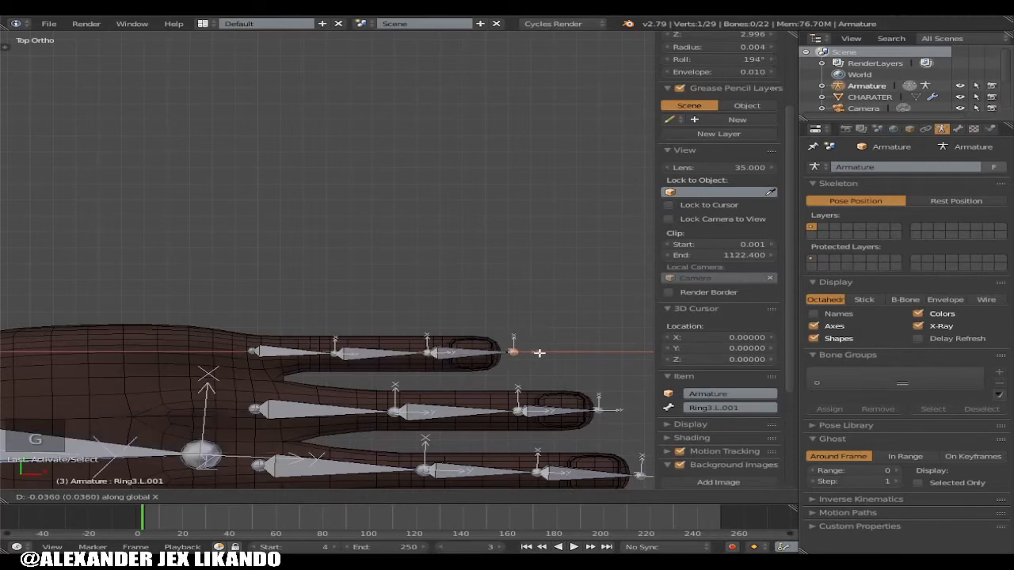
pyautogui.scroll(3, 535, 354)
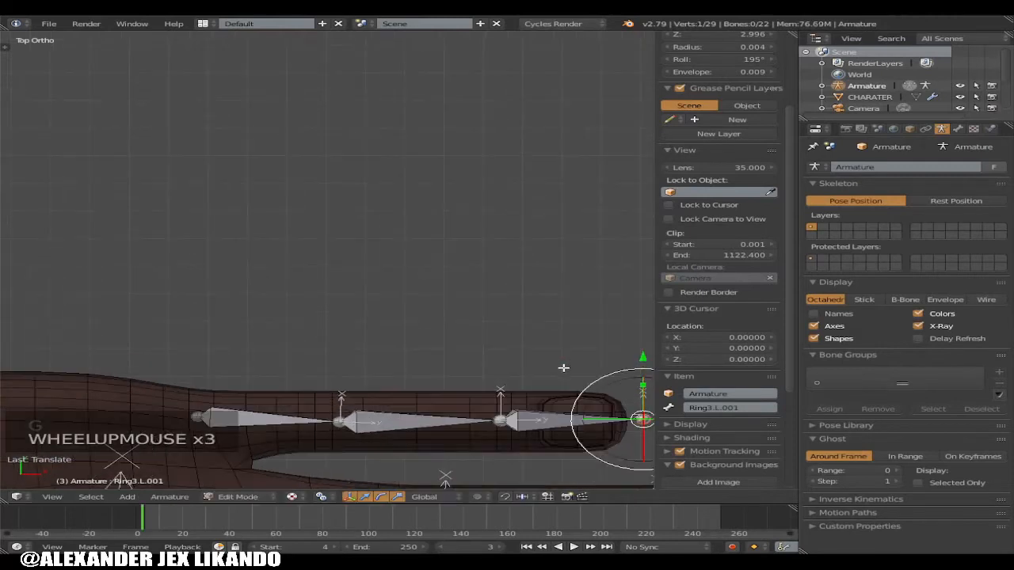
# Fine-tune the little finger's first joint along Y and its fingertip joint along X, checking the chain from the front
pyautogui.rightClick(348, 402)
pyautogui.moveTo(338, 360); pyautogui.dragTo(339, 361)
pyautogui.rightClick(501, 416)
pyautogui.scroll(-1, 507, 415)
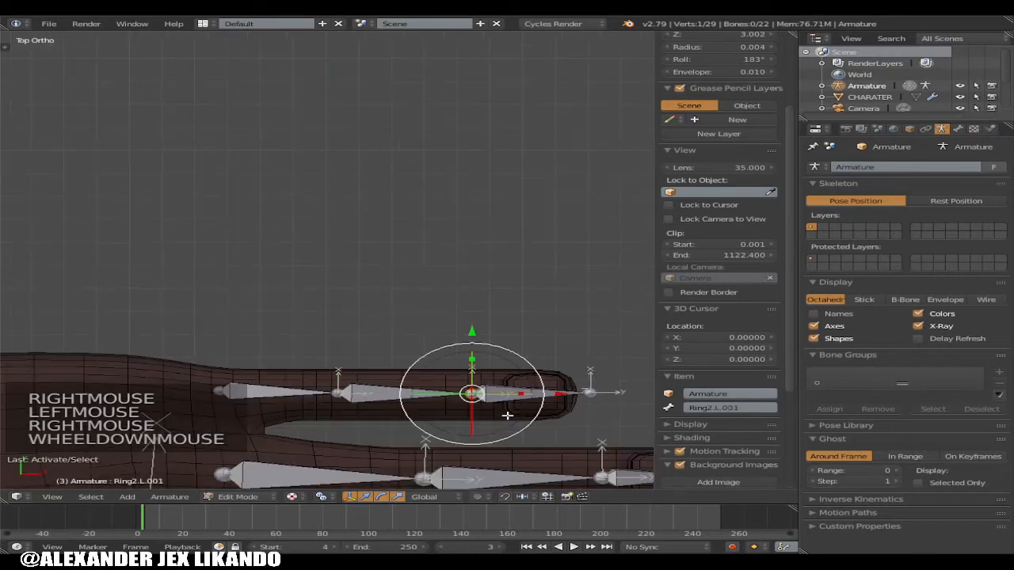
pyautogui.rightClick(589, 392)
pyautogui.scroll(-2, 594, 396)
pyautogui.moveTo(603, 348); pyautogui.dragTo(601, 348)
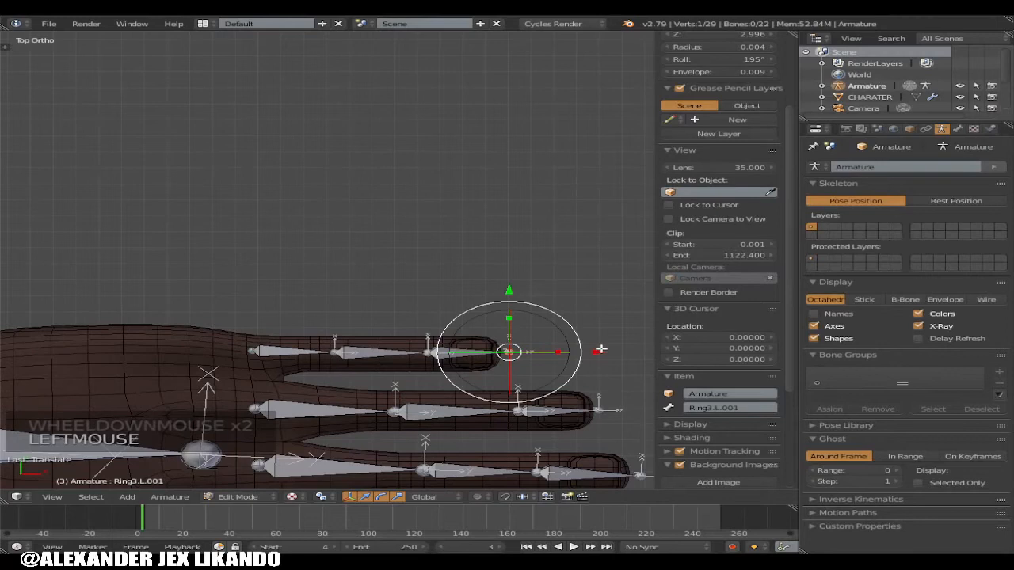
pyautogui.press('KP_1')
pyautogui.press('KP_1')
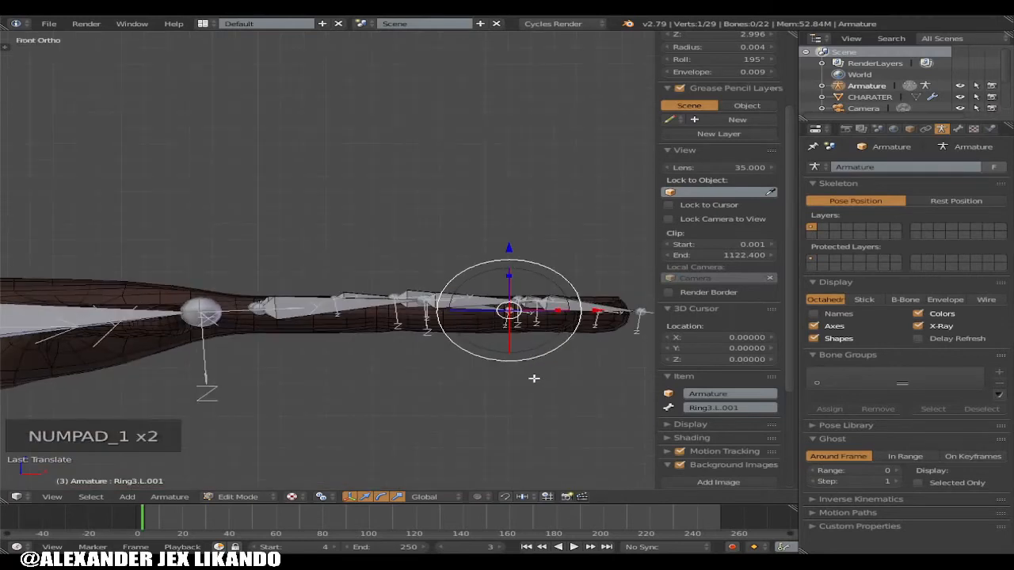
# Rename the little finger's first bone as Peaky.L
pyautogui.press('KP_7')
pyautogui.rightClick(451, 353)
pyautogui.keyDown('shift'); pyautogui.rightClick(289, 355); pyautogui.keyUp('shift')
pyautogui.rightClick(287, 356)
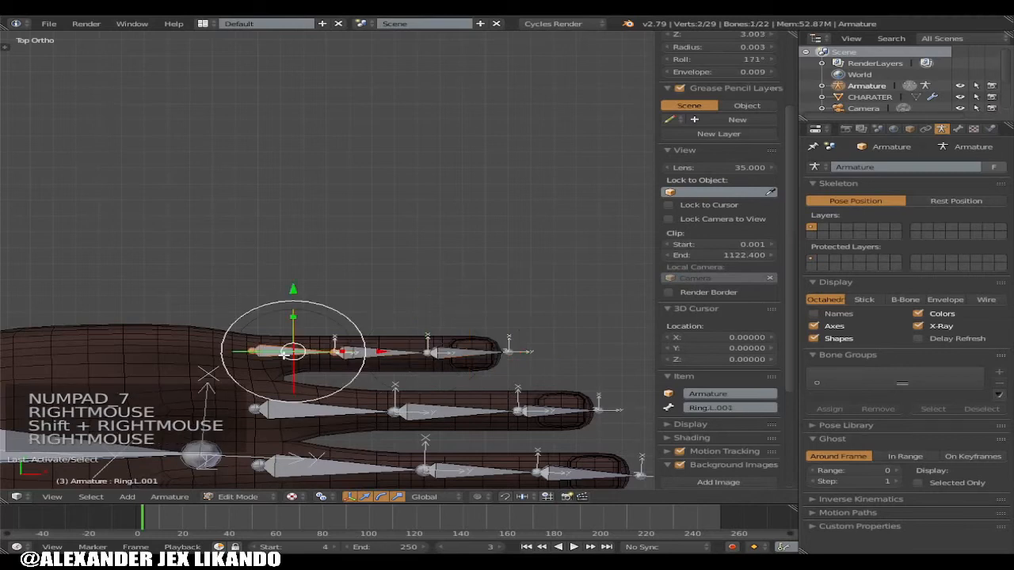
pyautogui.click(694, 408)
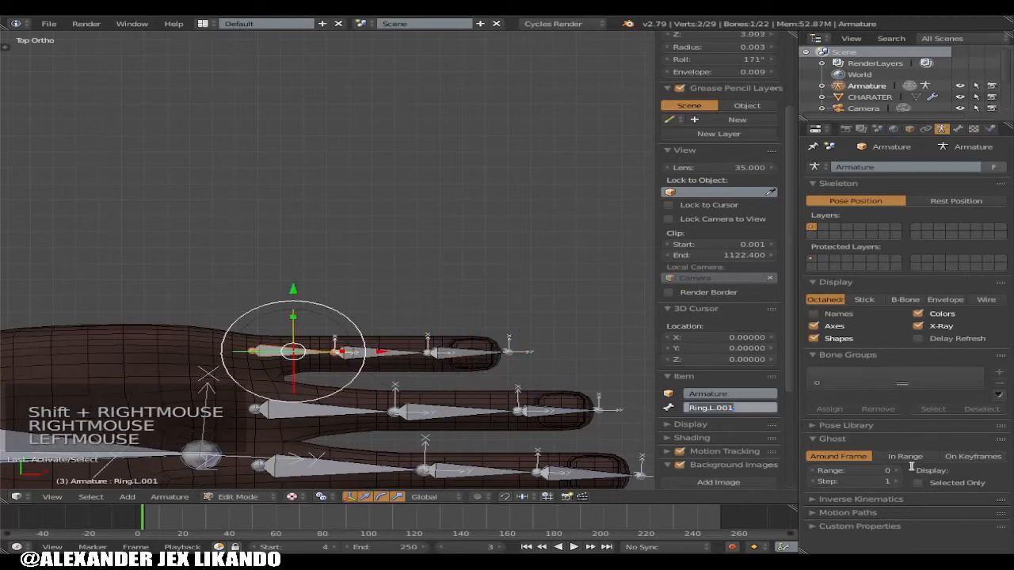
pyautogui.press('BackSpace')
pyautogui.press('BackSpace')
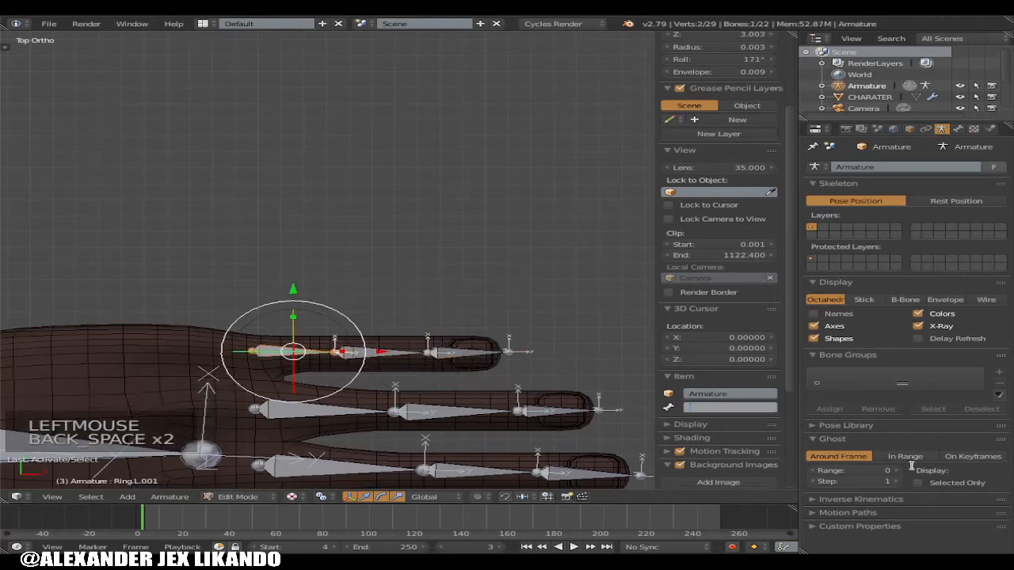
pyautogui.write('R')
pyautogui.write('eak')
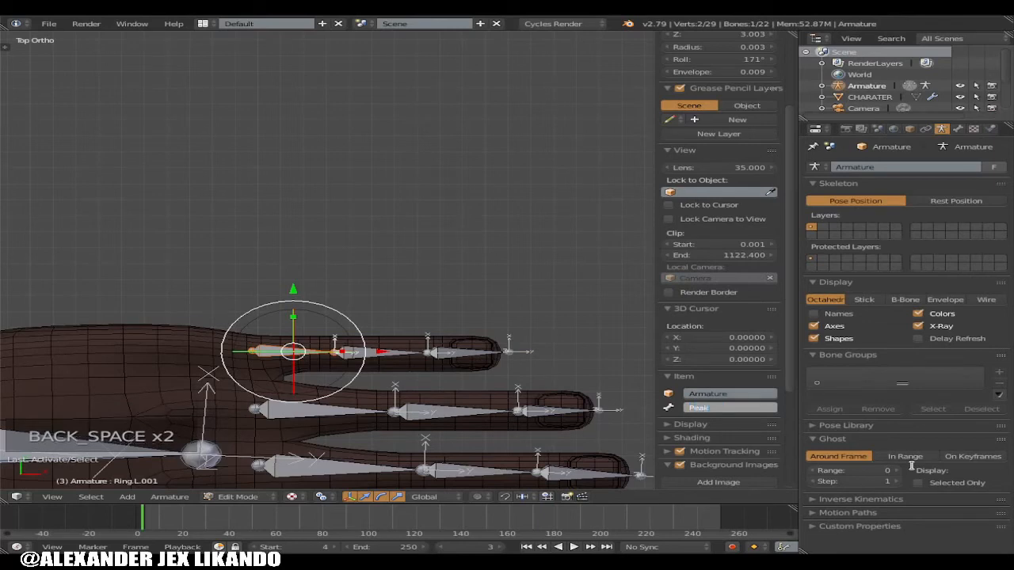
pyautogui.write('y.L')
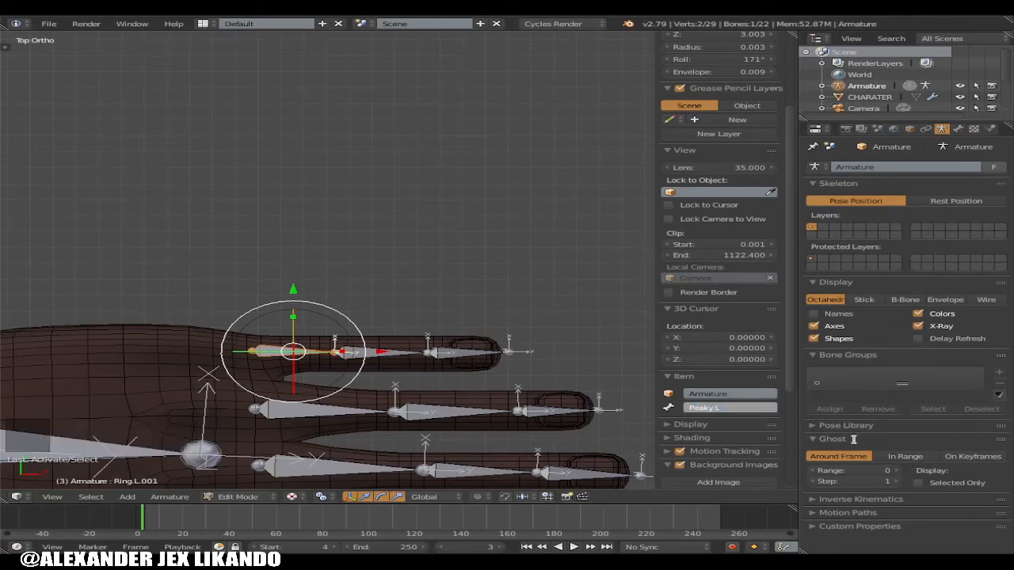
# Rename the little finger's second bone as Peaky2.L
pyautogui.rightClick(380, 352)
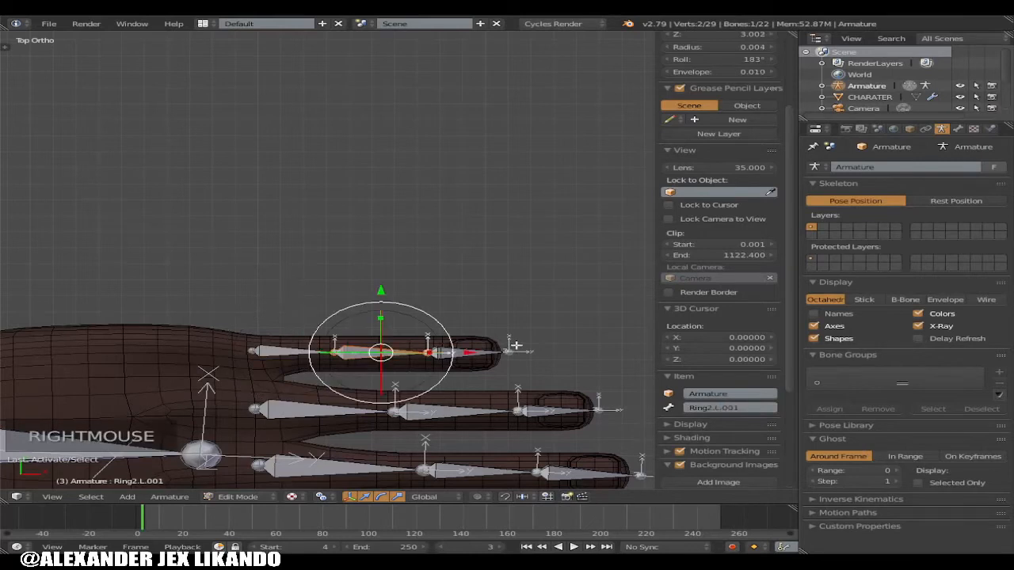
pyautogui.click(753, 410)
pyautogui.press('BackSpace')
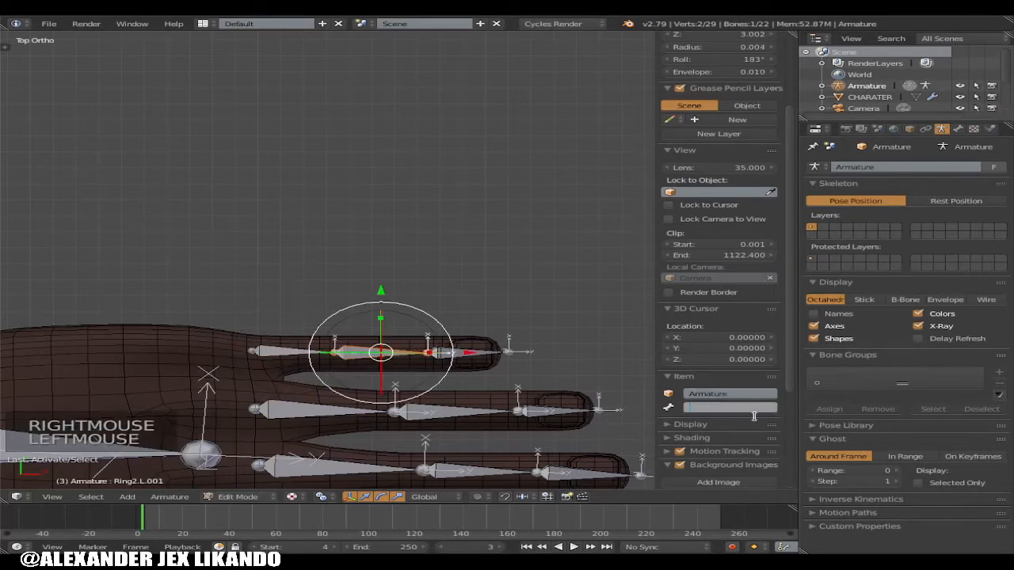
pyautogui.write('Peaky')
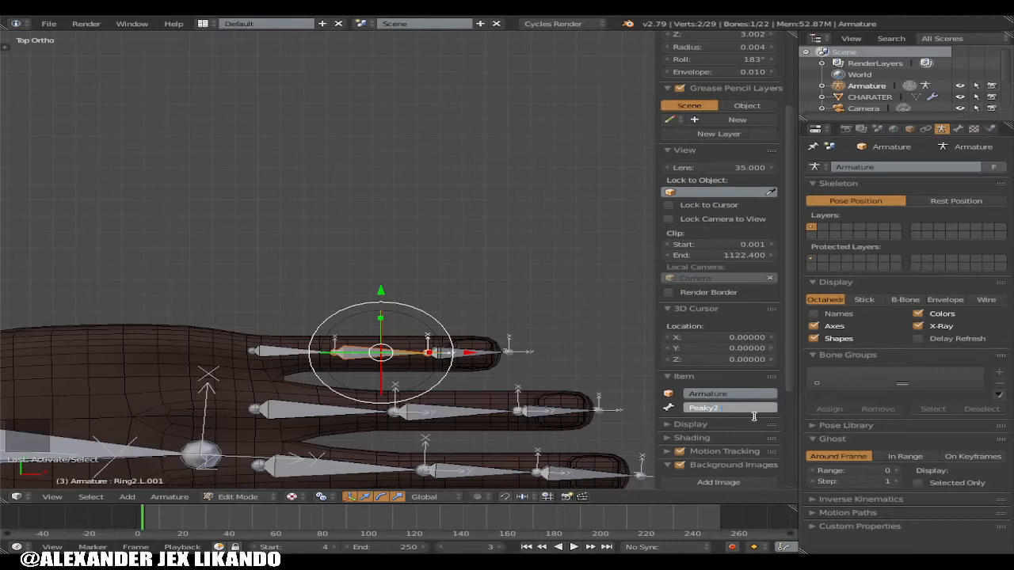
pyautogui.press('Return')
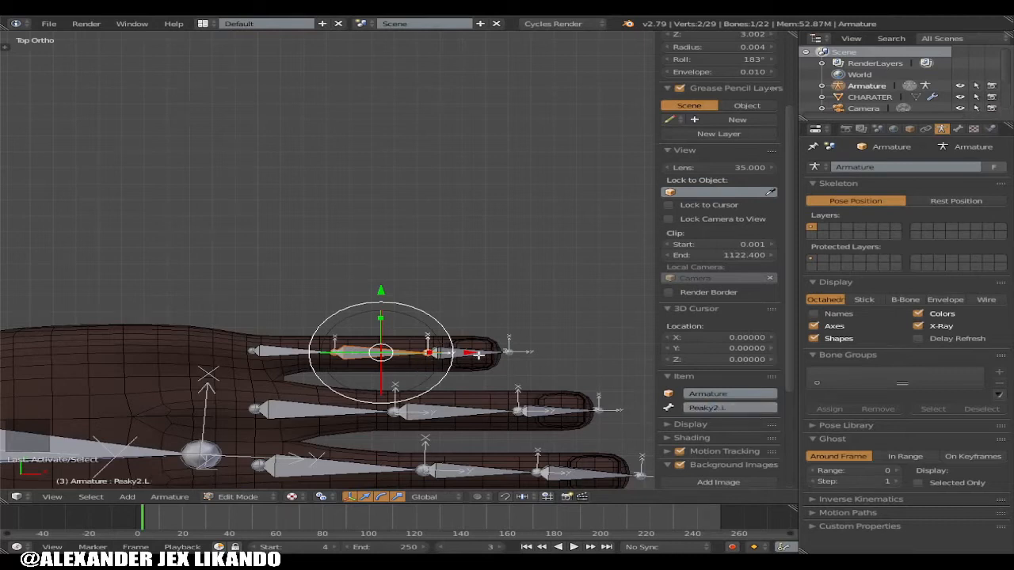
# Rename the little finger's third bone as Peaky3.L
pyautogui.rightClick(479, 355)
pyautogui.doubleClick(749, 406)
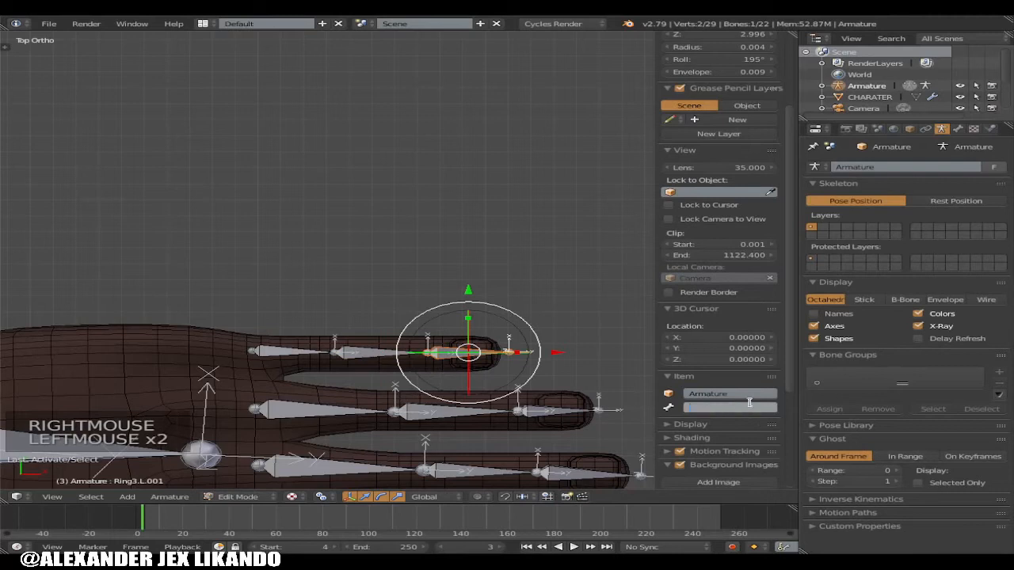
pyautogui.write('Peaky3.L')
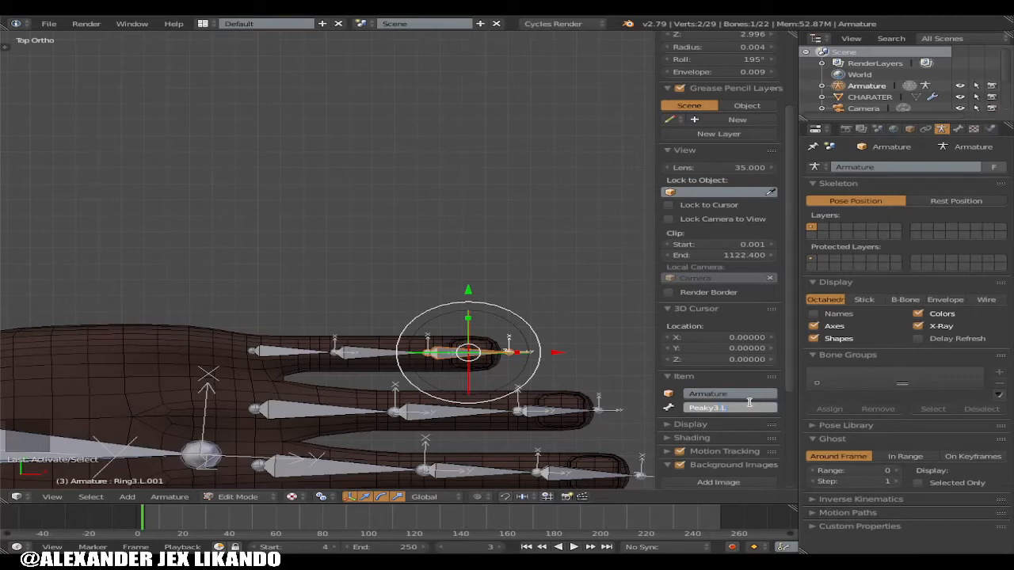
pyautogui.press('Return')
# Shift the middle fingertip joint slightly back along X
pyautogui.scroll(-3, 422, 413)
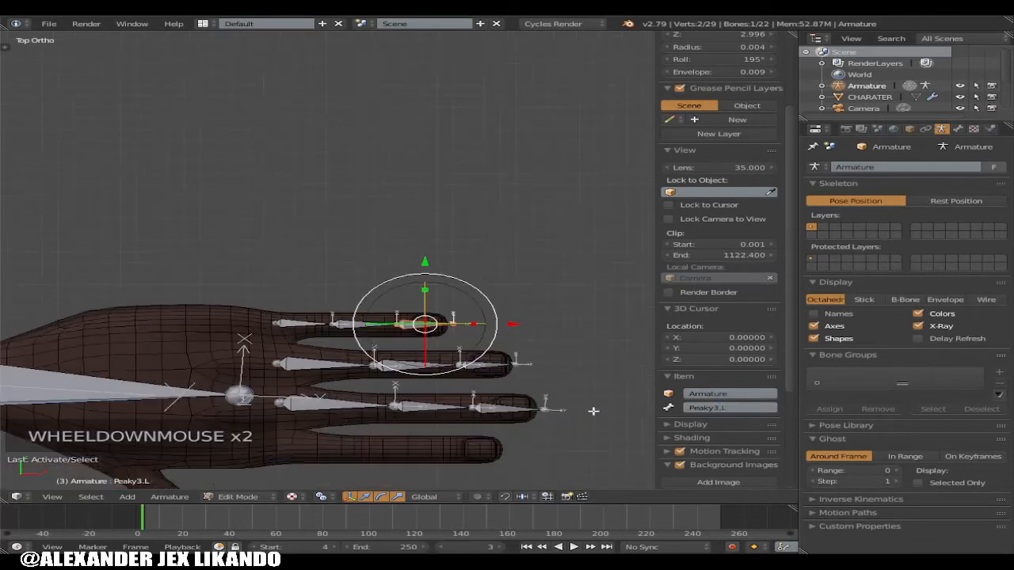
pyautogui.scroll(1, 422, 413)
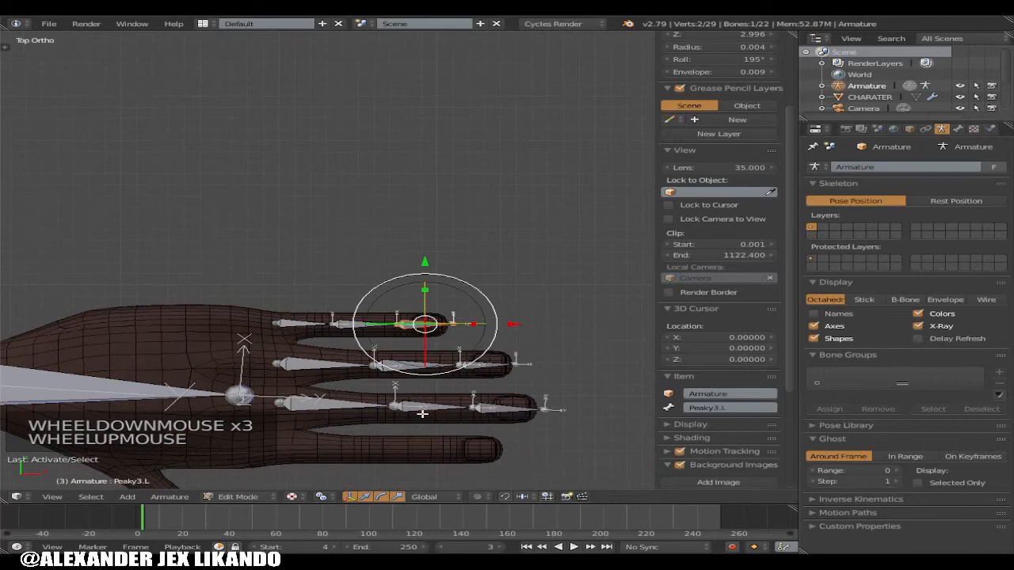
pyautogui.scroll(4, 423, 412)
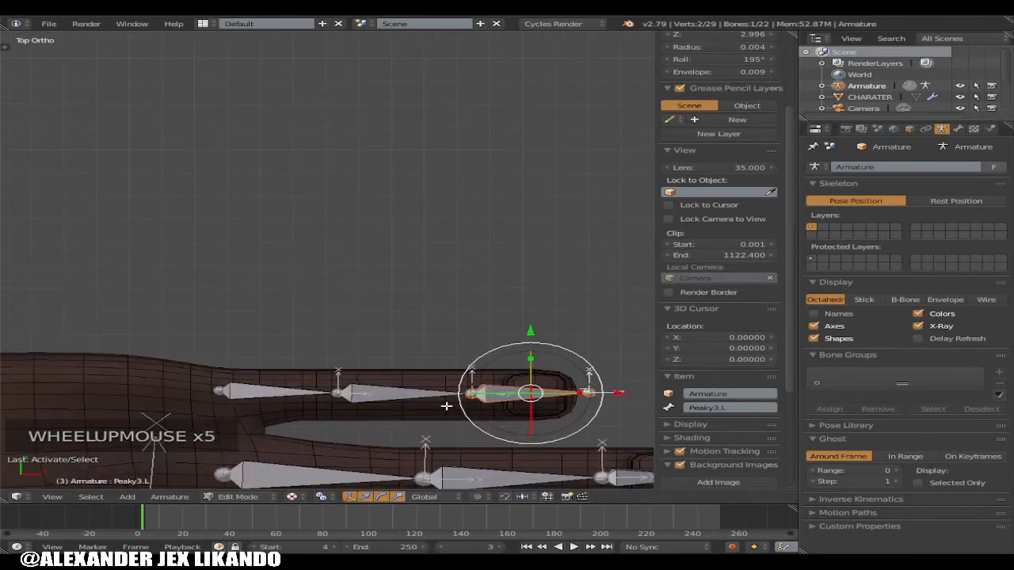
pyautogui.scroll(-1, 446, 406)
pyautogui.scroll(-3, 446, 406)
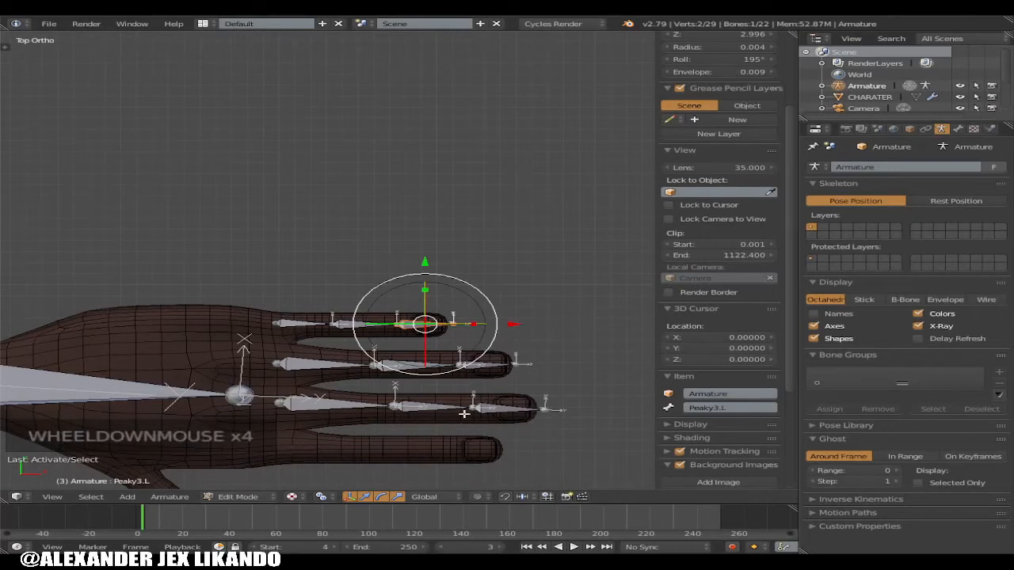
pyautogui.rightClick(558, 415)
pyautogui.rightClick(545, 410)
pyautogui.scroll(-1, 546, 410)
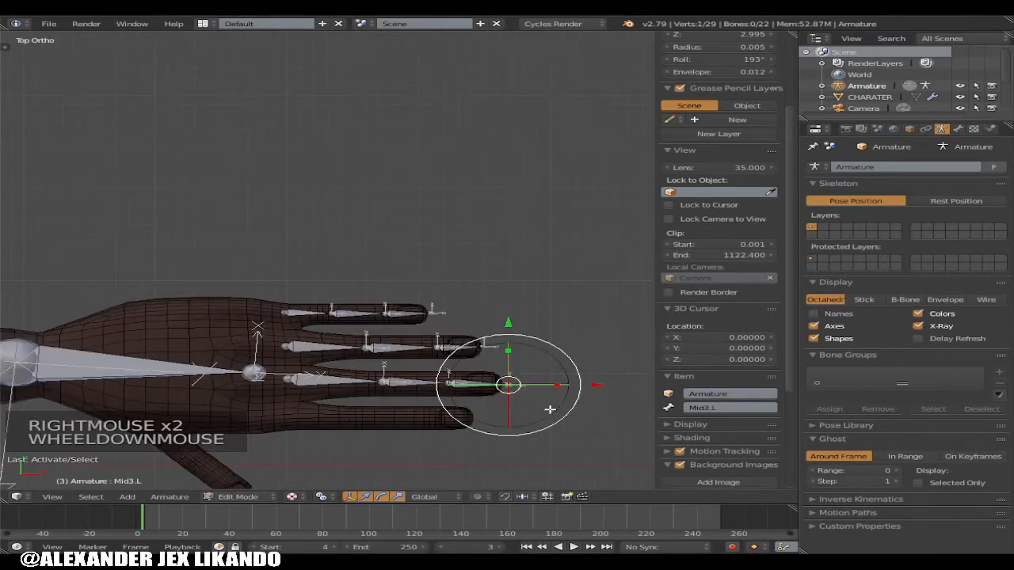
pyautogui.moveTo(600, 384); pyautogui.dragTo(600, 383)
# Duplicate the middle finger's three bones and place the copy over the index finger
pyautogui.rightClick(469, 384)
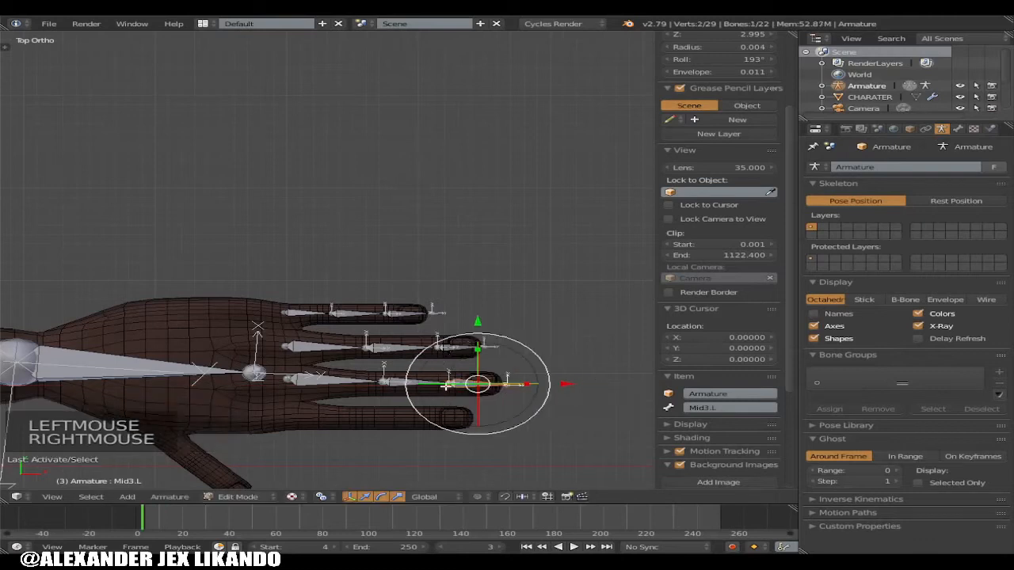
pyautogui.keyDown('shift'); pyautogui.rightClick(349, 381); pyautogui.keyUp('shift')
pyautogui.keyDown('shift'); pyautogui.rightClick(344, 381); pyautogui.keyUp('shift')
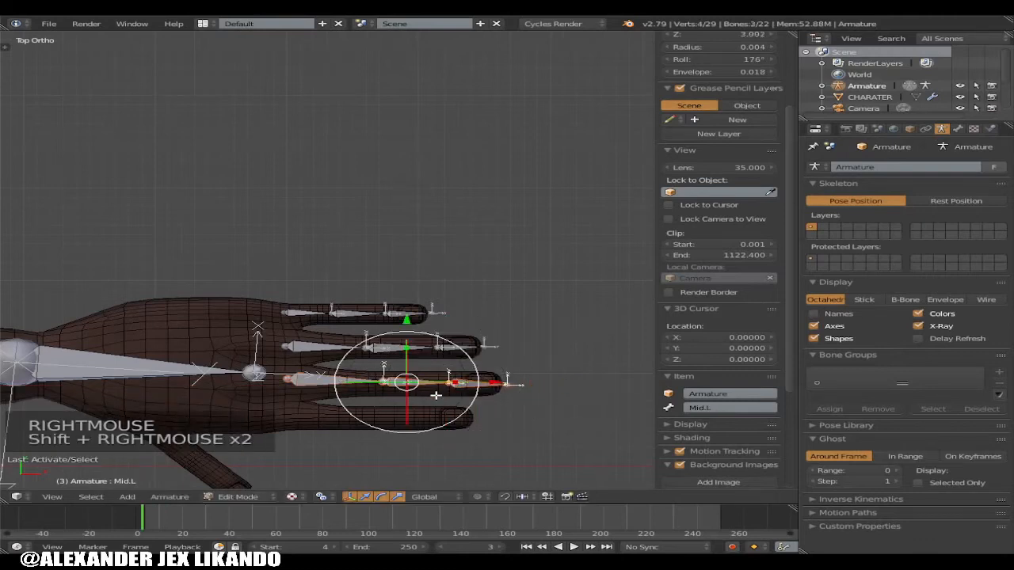
pyautogui.scroll(3, 436, 394)
pyautogui.keyDown('shift'); pyautogui.moveTo(437, 394); pyautogui.dragTo(452, 267, button='middle'); pyautogui.keyUp('shift')
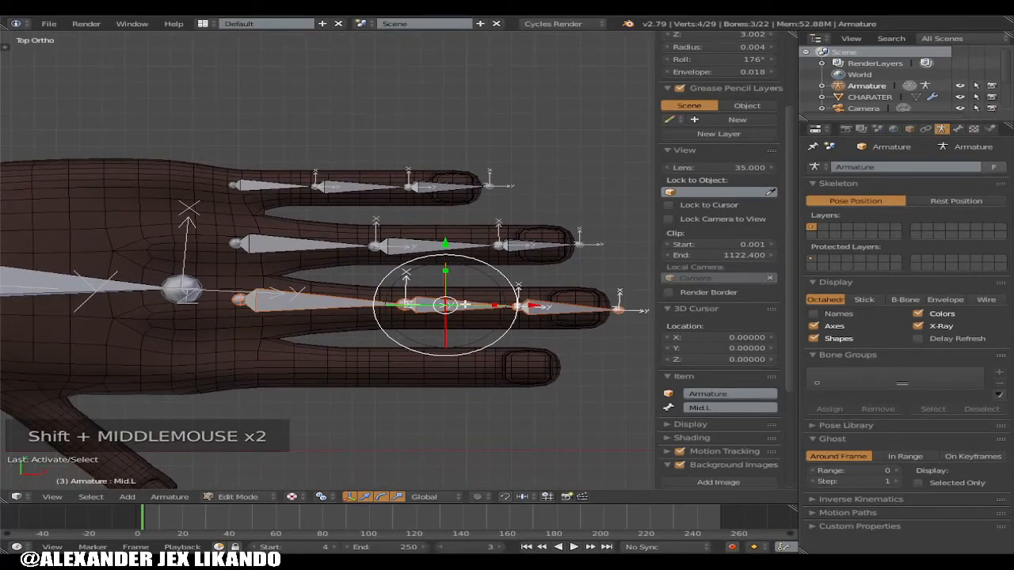
pyautogui.hotkey('shift', 'd')
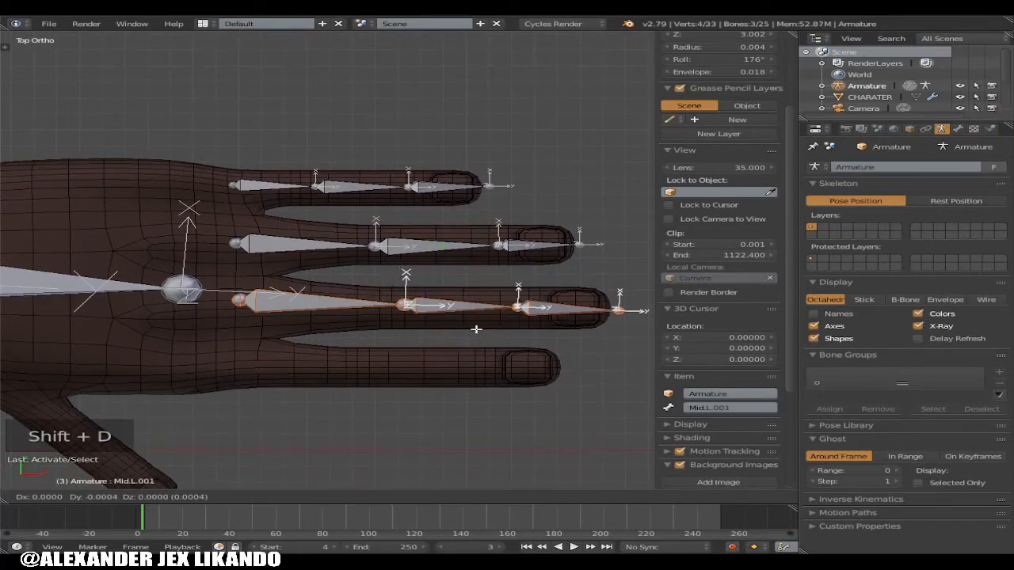
pyautogui.click(475, 395)
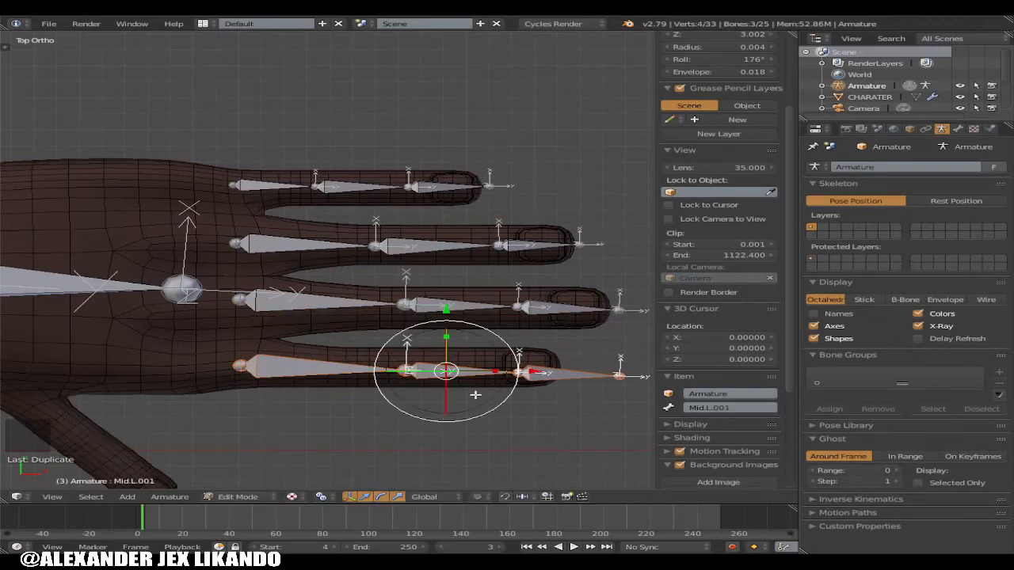
# Pull the copied index chain's two inner joints and its tip back along X to match the shorter finger
pyautogui.rightClick(415, 369)
pyautogui.moveTo(494, 370); pyautogui.dragTo(471, 359)
pyautogui.rightClick(515, 369)
pyautogui.scroll(-2, 575, 356)
pyautogui.moveTo(543, 336); pyautogui.dragTo(590, 336)
pyautogui.rightClick(578, 343)
pyautogui.scroll(4, 591, 341)
pyautogui.keyDown('shift'); pyautogui.moveTo(554, 388); pyautogui.dragTo(459, 354, button='middle'); pyautogui.keyUp('shift')
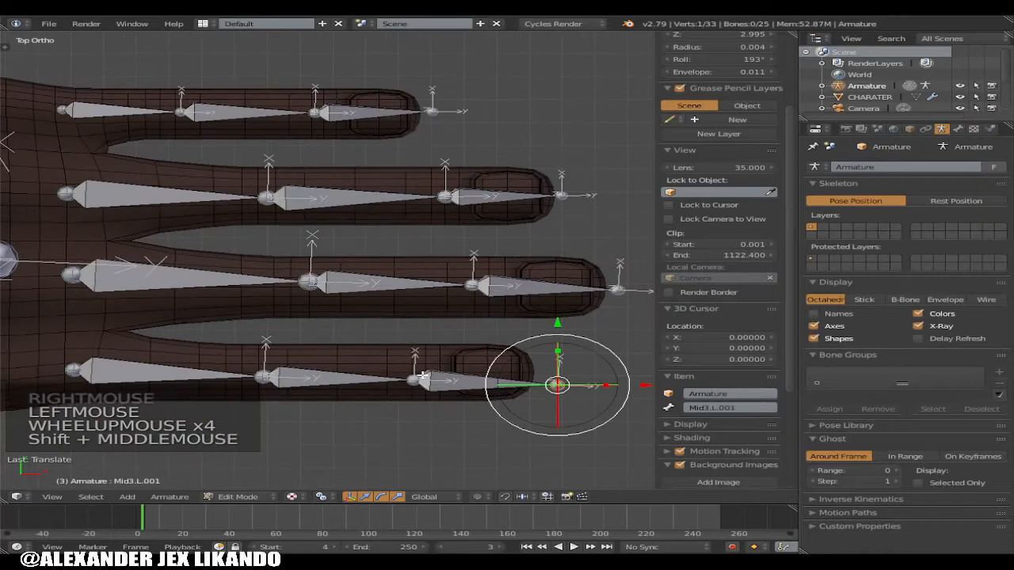
# Align the index chain's joints and tip with the finger's centre line along Y, and pull the tip slightly back along X
pyautogui.rightClick(414, 378)
pyautogui.moveTo(415, 337); pyautogui.dragTo(415, 316)
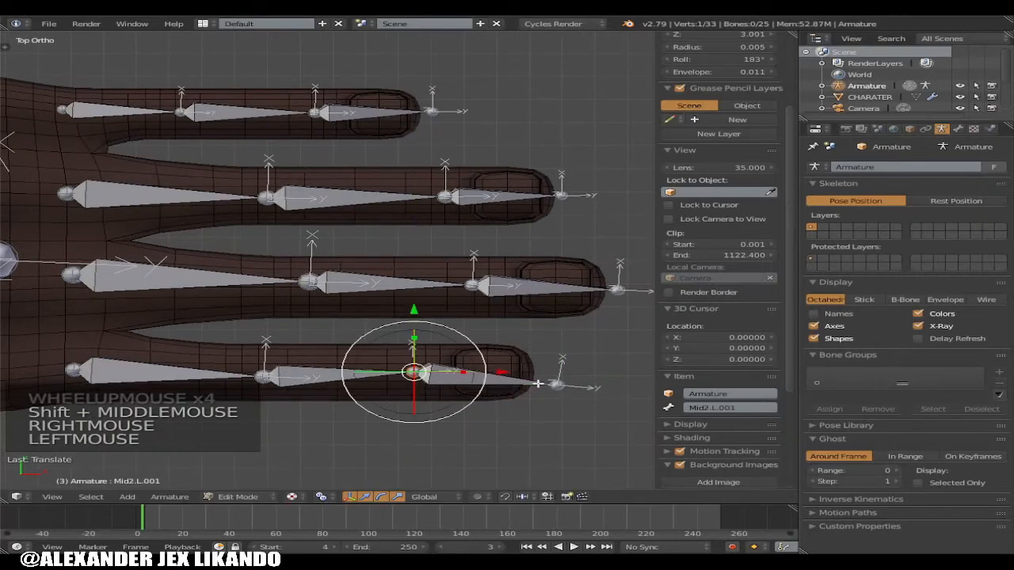
pyautogui.rightClick(558, 383)
pyautogui.moveTo(559, 325); pyautogui.dragTo(558, 311)
pyautogui.scroll(-1, 610, 358)
pyautogui.moveTo(613, 357); pyautogui.dragTo(599, 357)
pyautogui.rightClick(273, 352)
pyautogui.moveTo(277, 303); pyautogui.dragTo(280, 295)
pyautogui.scroll(-2, 380, 383)
pyautogui.scroll(3, 380, 383)
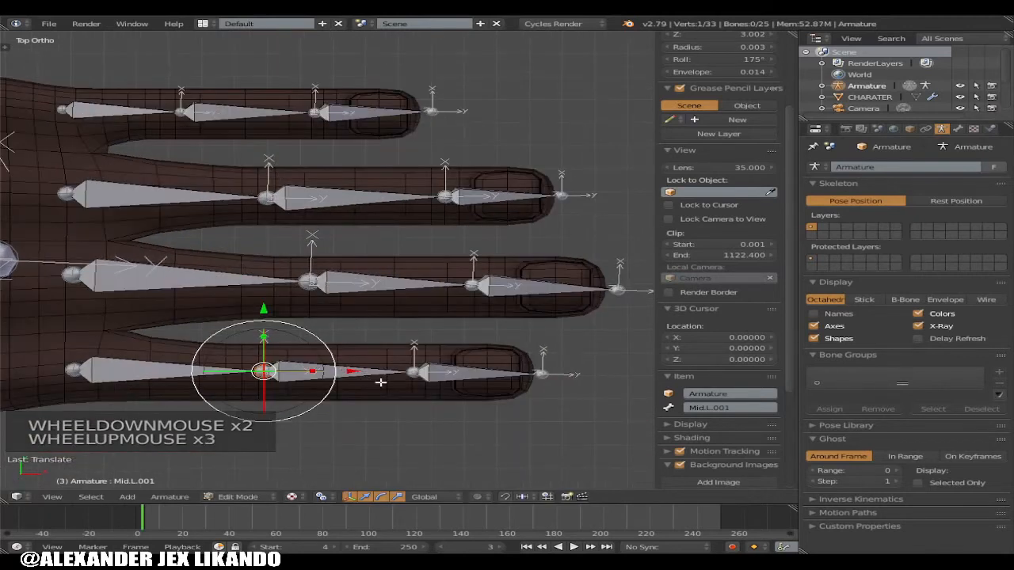
# Select the index finger's three bones and lower them slightly along Z inside the finger mesh
pyautogui.keyDown('shift'); pyautogui.moveTo(398, 398); pyautogui.dragTo(508, 339, button='middle'); pyautogui.keyUp('shift')
pyautogui.rightClick(511, 341)
pyautogui.keyDown('shift'); pyautogui.rightClick(325, 333); pyautogui.keyUp('shift')
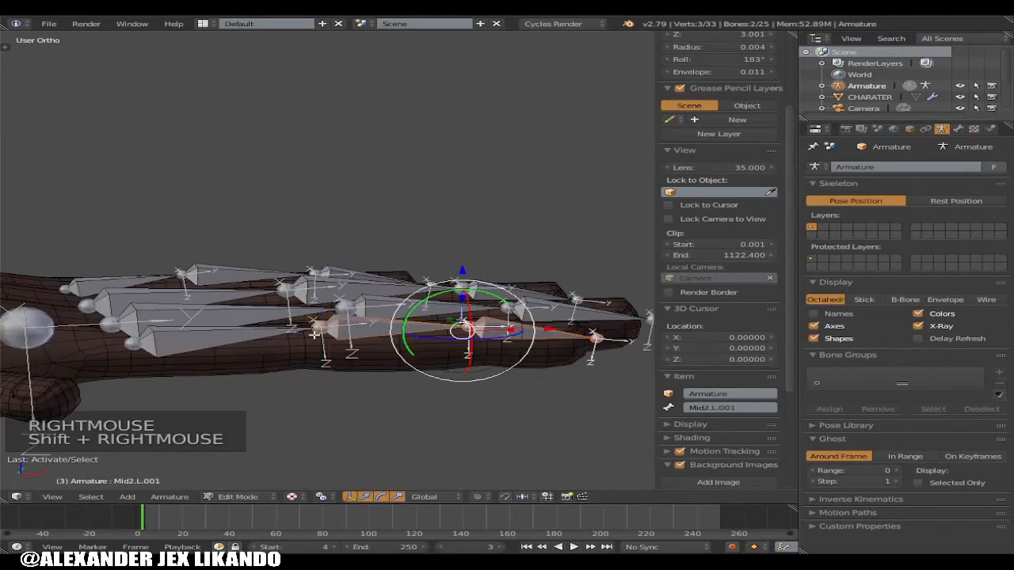
pyautogui.keyDown('shift'); pyautogui.rightClick(230, 340); pyautogui.keyUp('shift')
pyautogui.moveTo(388, 281); pyautogui.dragTo(327, 364)
pyautogui.moveTo(327, 364); pyautogui.dragTo(330, 423, button='middle')
pyautogui.press('KP_1')
pyautogui.press('KP_1')
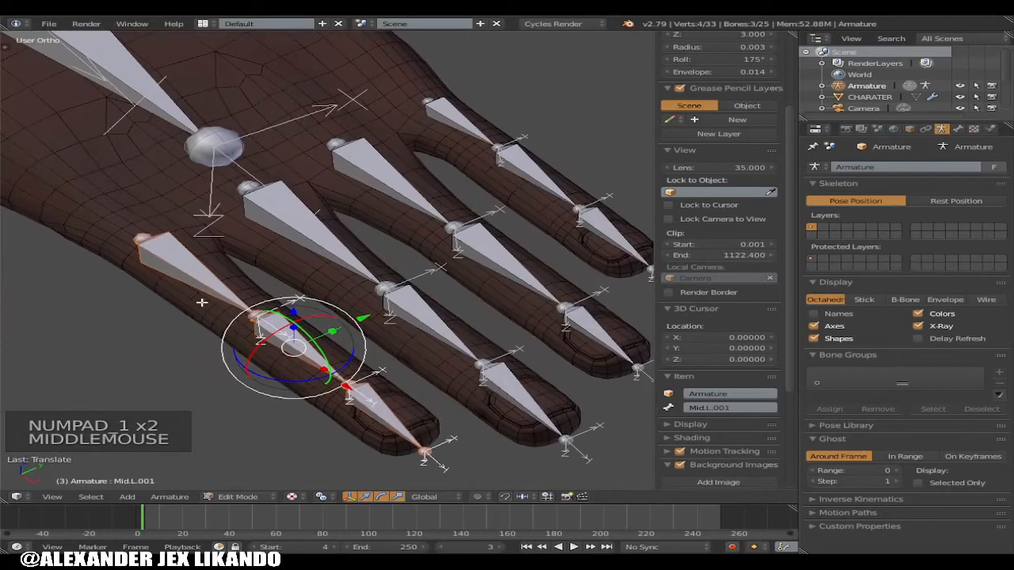
# Rename the index finger's first bone as Index.L
pyautogui.rightClick(199, 283)
pyautogui.moveTo(228, 311); pyautogui.dragTo(333, 347, button='middle')
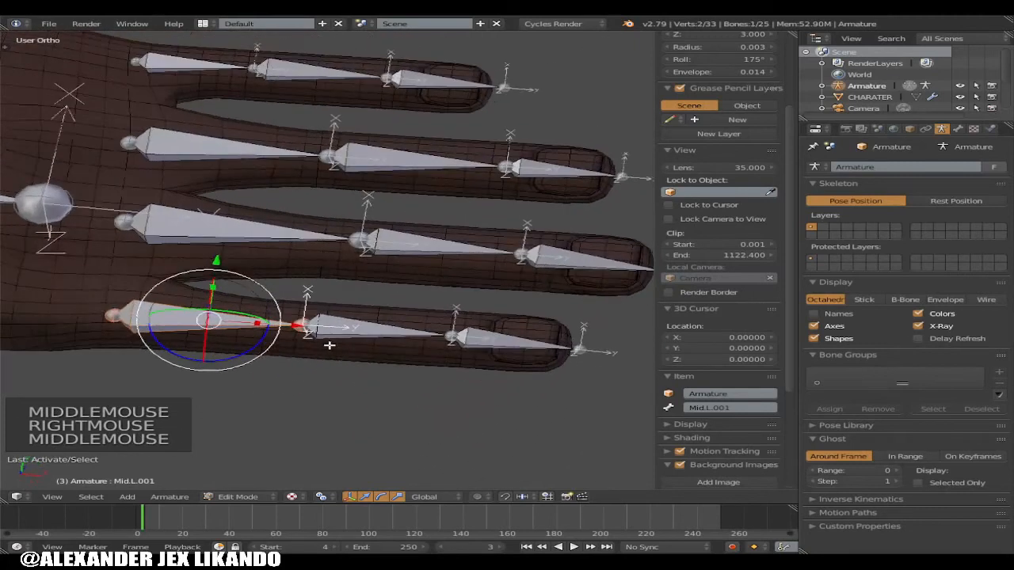
pyautogui.click(757, 419)
pyautogui.click(753, 408)
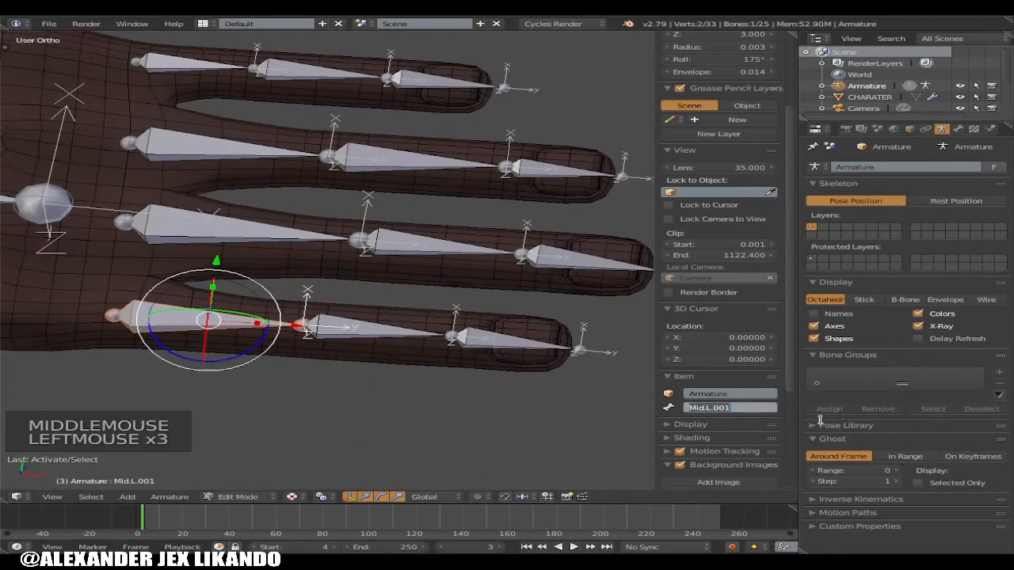
pyautogui.press('BackSpace')
pyautogui.write('Index')
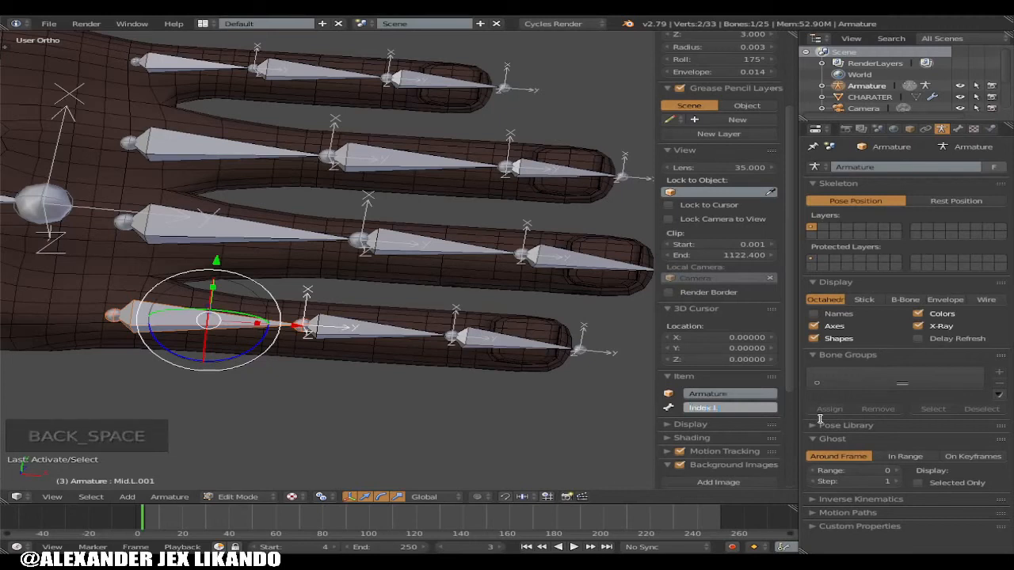
pyautogui.write('.L')
pyautogui.press('Return')
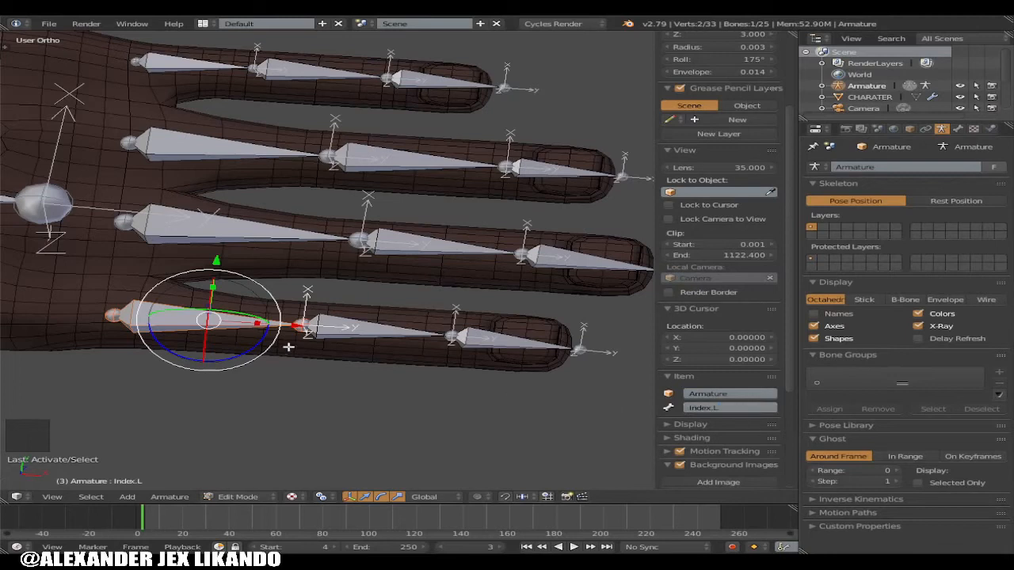
# Rename the index finger's second bone as Index2.L
pyautogui.rightClick(352, 324)
pyautogui.doubleClick(748, 407)
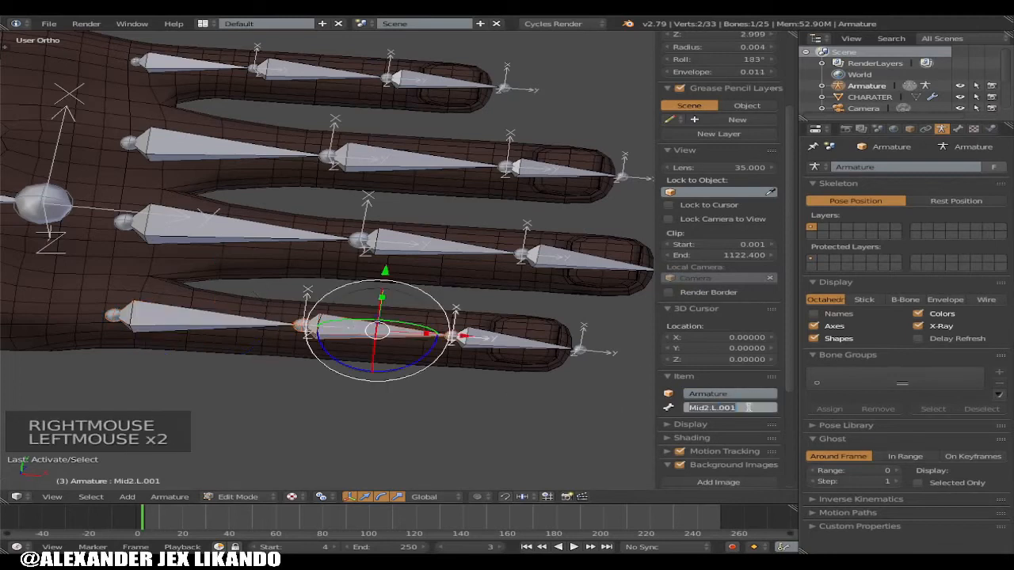
pyautogui.write('Index2.L')
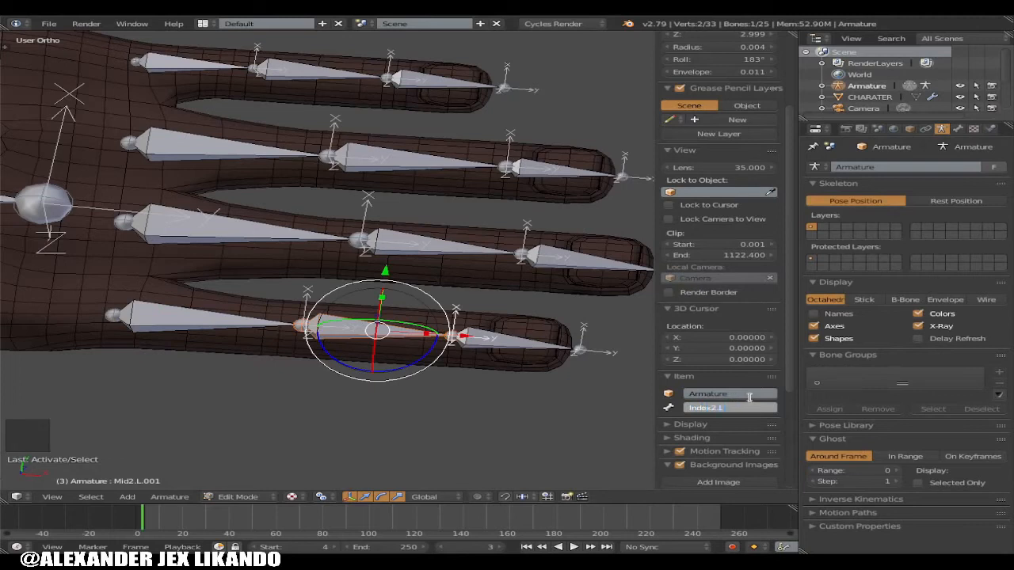
pyautogui.press('Return')
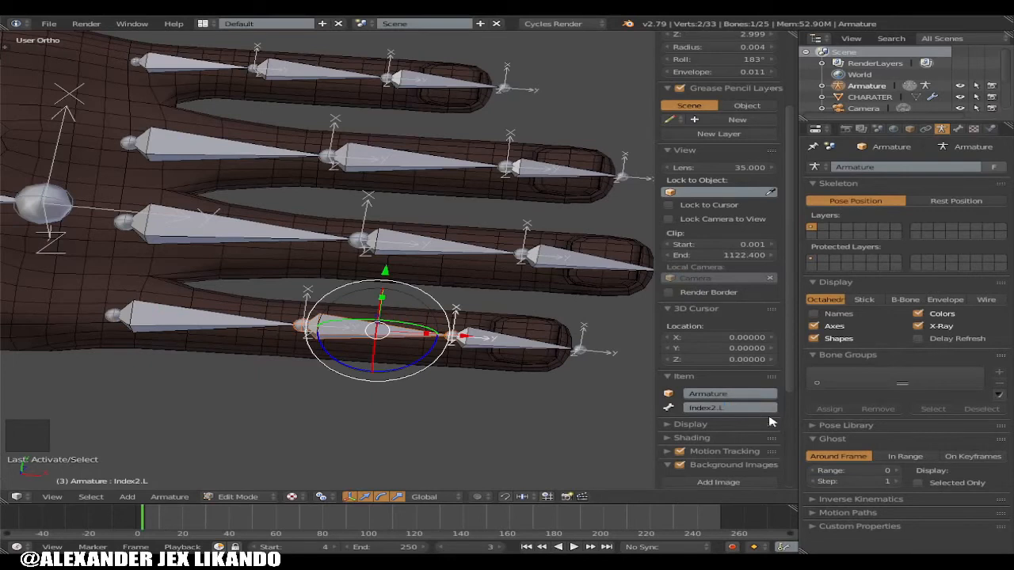
# Rename the index finger's third bone as Index3.L
pyautogui.rightClick(522, 351)
pyautogui.click(696, 407)
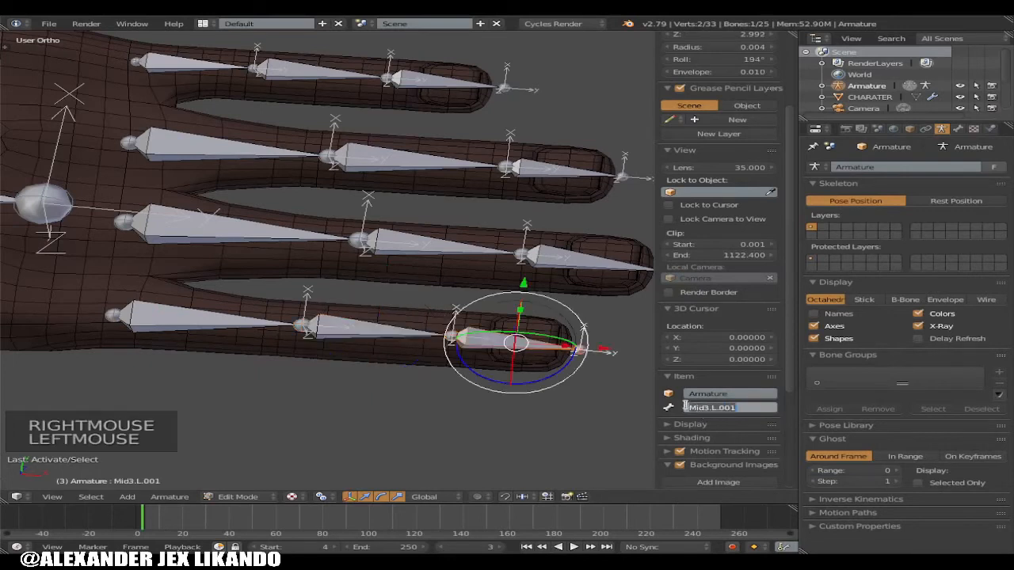
pyautogui.write('In')
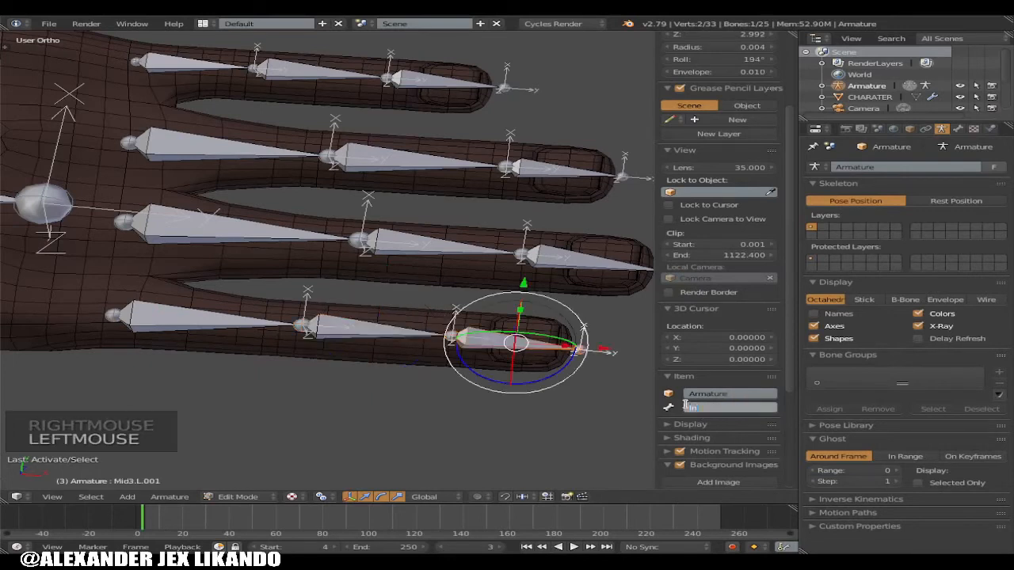
pyautogui.write('dex3.L')
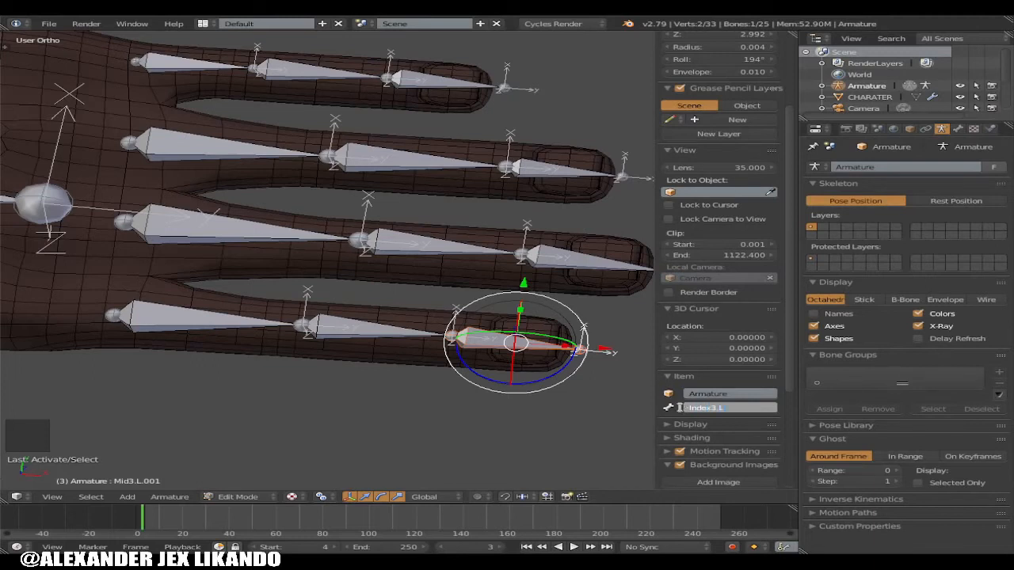
pyautogui.press('Return')
# Duplicate the index finger's three bones in top view and place the copy with its root at the thumb's base
pyautogui.scroll(-6, 337, 366)
pyautogui.moveTo(159, 334); pyautogui.dragTo(255, 383, button='middle')
pyautogui.scroll(-2, 206, 360)
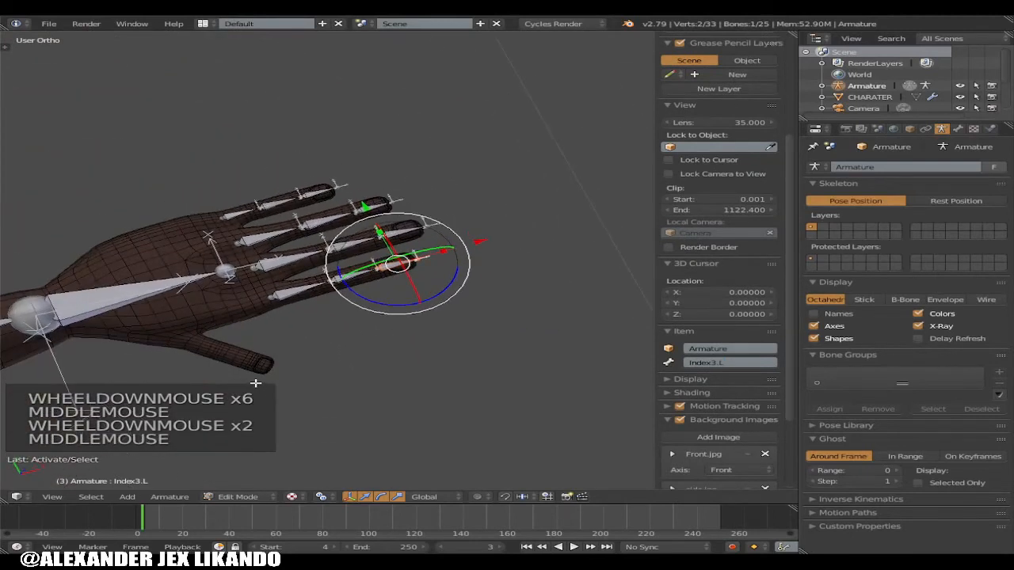
pyautogui.rightClick(304, 291)
pyautogui.keyDown('shift'); pyautogui.rightClick(356, 280); pyautogui.keyUp('shift')
pyautogui.keyDown('shift'); pyautogui.rightClick(395, 270); pyautogui.keyUp('shift')
pyautogui.keyDown('shift'); pyautogui.rightClick(404, 266); pyautogui.keyUp('shift')
pyautogui.keyDown('shift'); pyautogui.rightClick(417, 261); pyautogui.keyUp('shift')
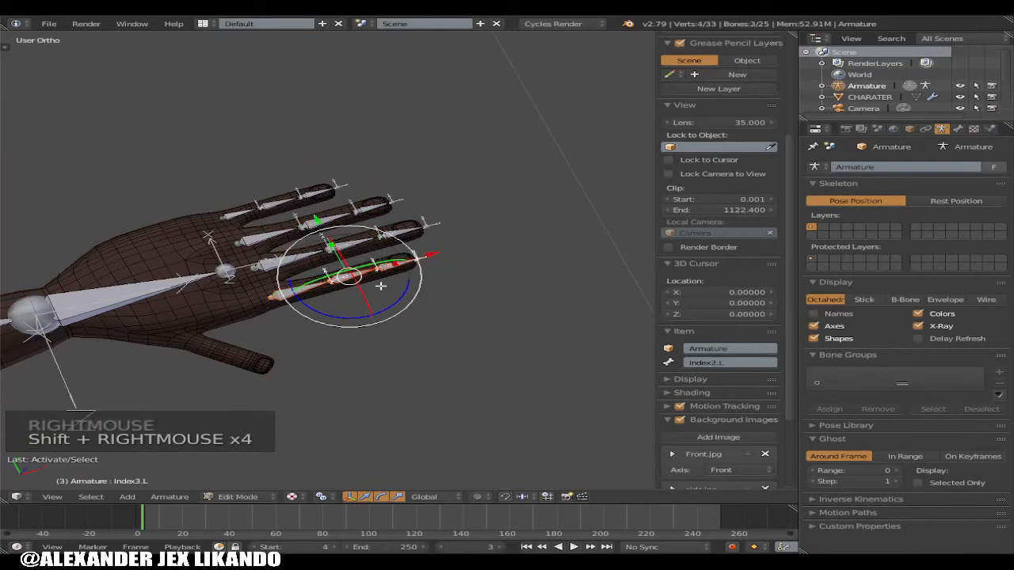
pyautogui.press('KP_7')
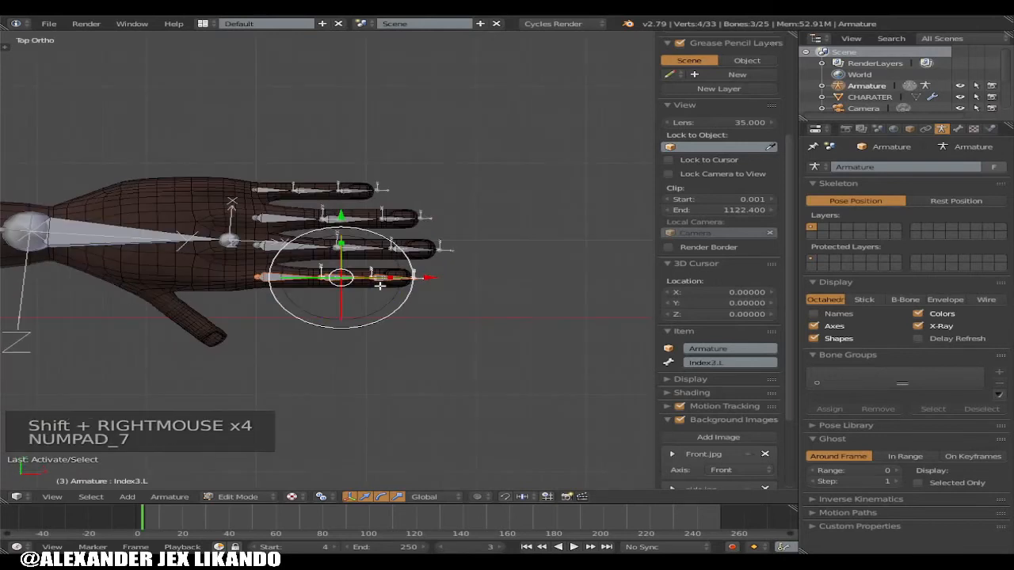
pyautogui.hotkey('shift', 'd')
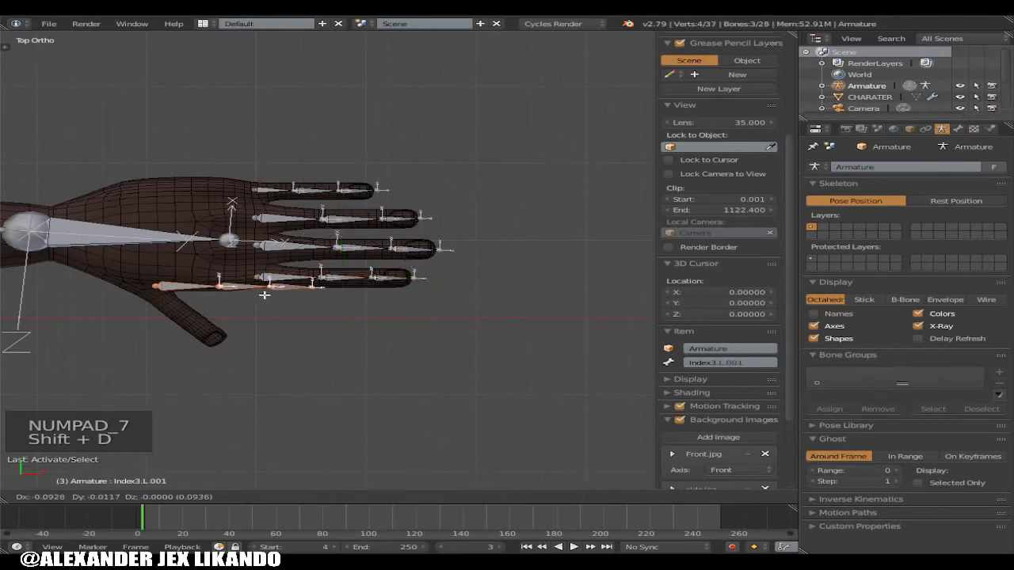
pyautogui.click(263, 300)
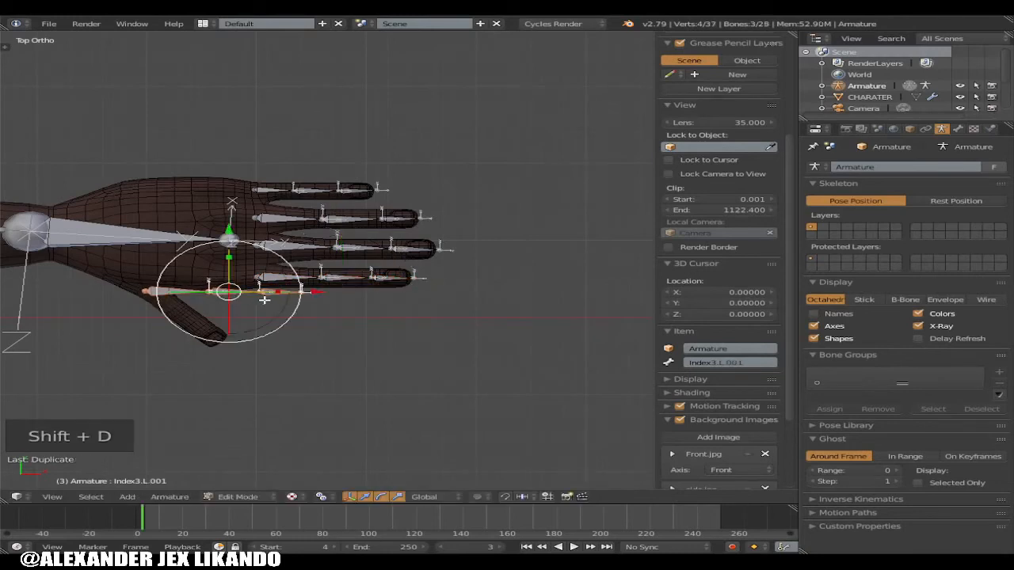
pyautogui.scroll(3, 301, 317)
pyautogui.keyDown('shift'); pyautogui.moveTo(310, 355); pyautogui.dragTo(593, 282, button='middle'); pyautogui.keyUp('shift')
pyautogui.press('r')
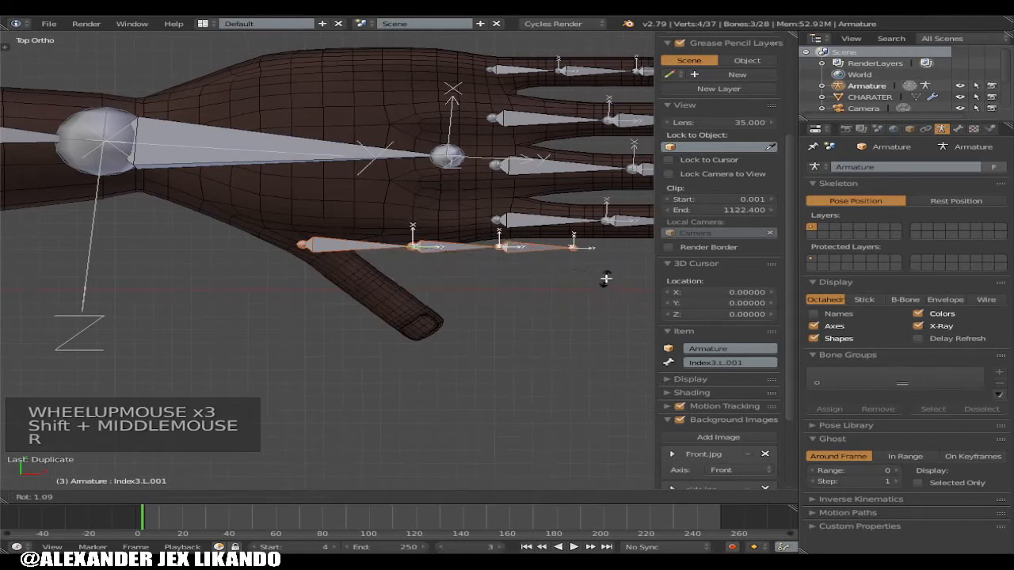
pyautogui.rightClick(510, 306)
pyautogui.scroll(-1, 509, 307)
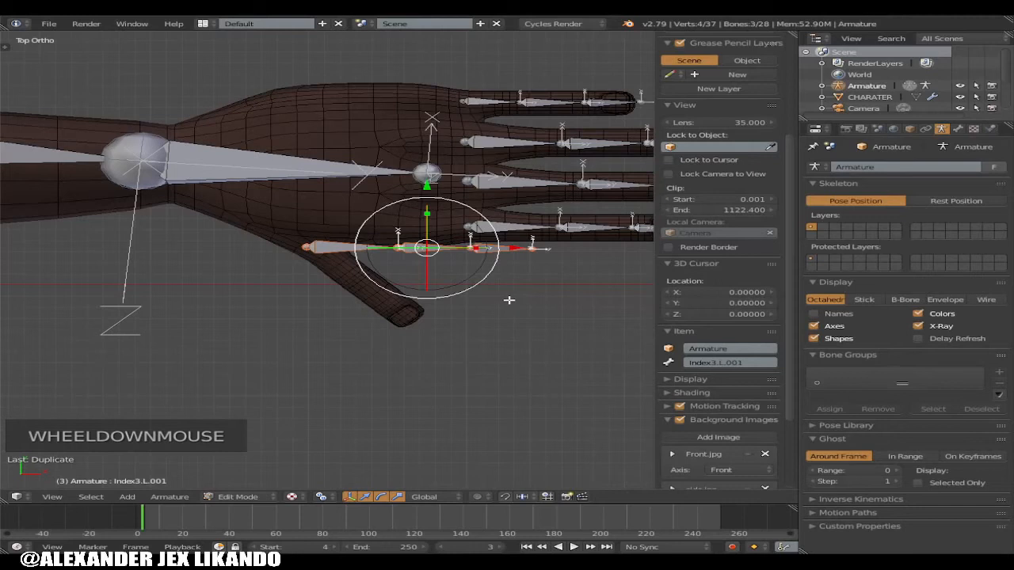
# Move the copied chain's two inner joints and its tip down along the thumb so the bones follow its direction
pyautogui.scroll(3, 367, 278)
pyautogui.moveTo(396, 245); pyautogui.dragTo(375, 283, button='right')
pyautogui.moveTo(585, 238); pyautogui.dragTo(422, 321, button='right')
pyautogui.scroll(-3, 456, 318)
pyautogui.keyDown('shift'); pyautogui.moveTo(505, 316); pyautogui.dragTo(422, 333, button='middle'); pyautogui.keyUp('shift')
pyautogui.moveTo(456, 272); pyautogui.dragTo(332, 342, button='right')
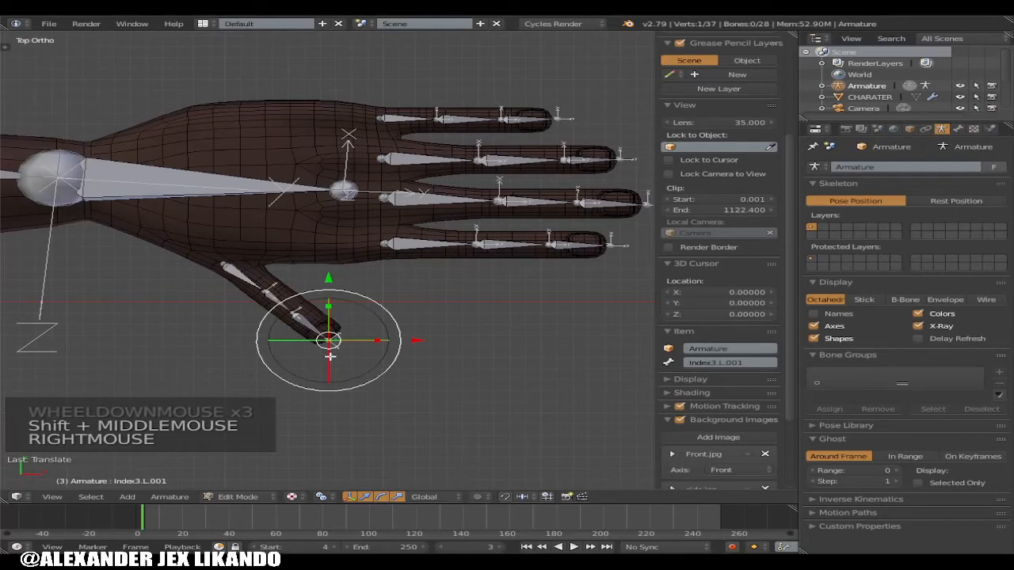
# Fine-tune the thumb chain's two inner joints and its tip along X to fit the thumb mesh
pyautogui.scroll(4, 333, 342)
pyautogui.keyDown('shift'); pyautogui.moveTo(358, 412); pyautogui.dragTo(340, 423, button='middle'); pyautogui.keyUp('shift')
pyautogui.scroll(3, 331, 351)
pyautogui.scroll(-3, 435, 279)
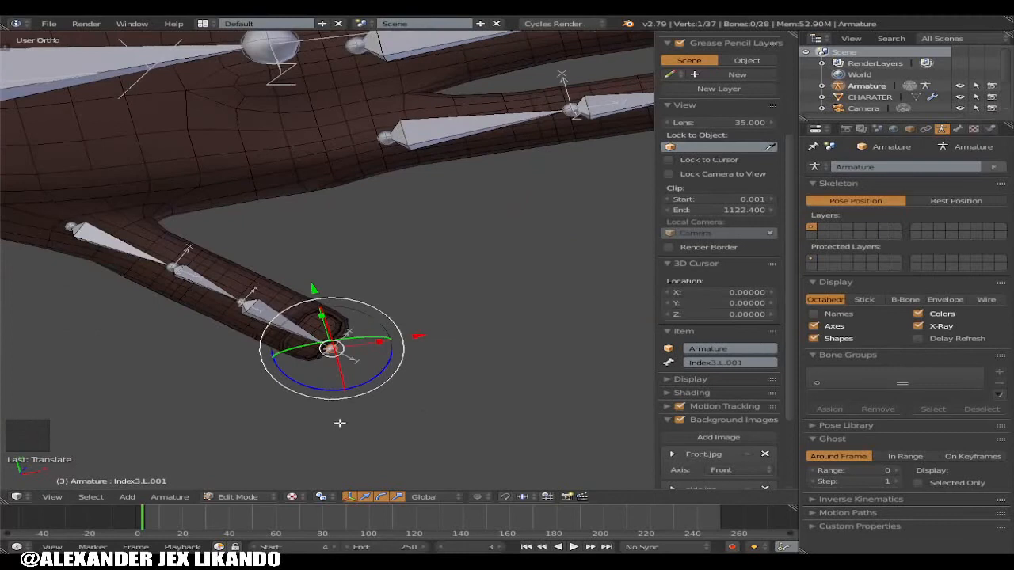
pyautogui.rightClick(225, 293)
pyautogui.moveTo(229, 258); pyautogui.dragTo(251, 258)
pyautogui.rightClick(277, 317)
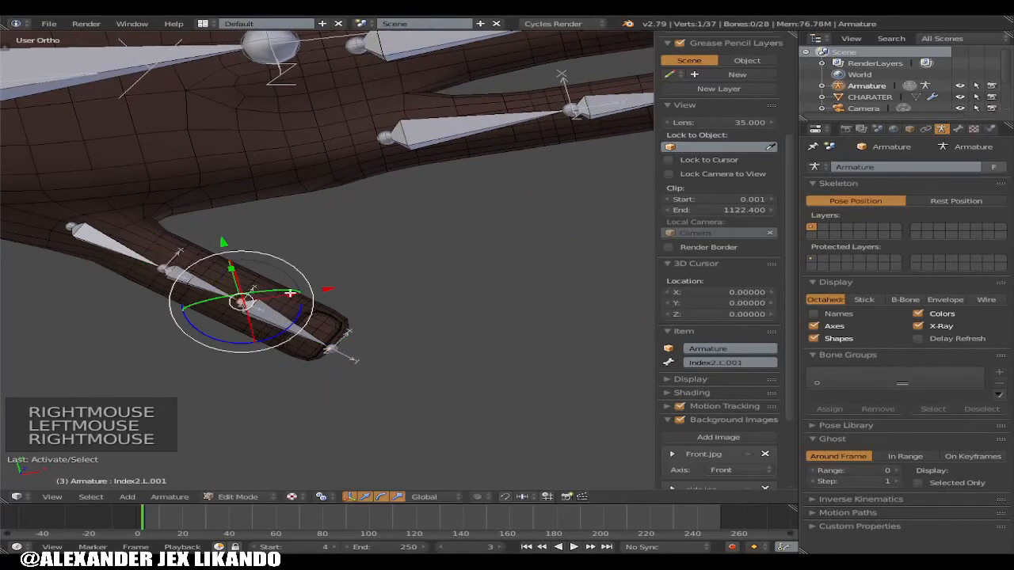
pyautogui.moveTo(328, 288); pyautogui.dragTo(321, 288)
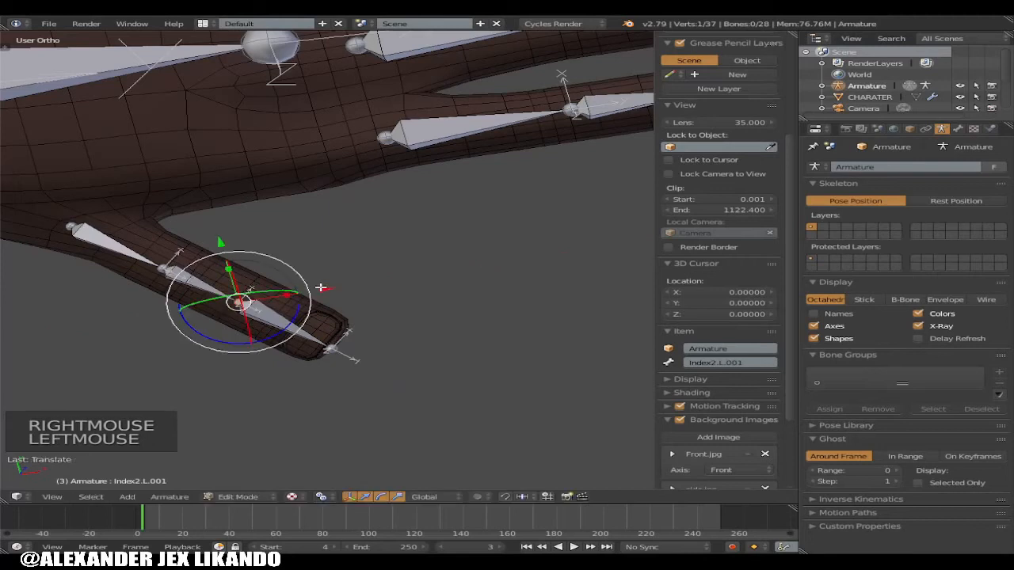
pyautogui.rightClick(335, 345)
pyautogui.moveTo(412, 340); pyautogui.dragTo(421, 340)
# Select the thumb's three bones and shift them slightly along Z inside the thumb mesh
pyautogui.moveTo(421, 340); pyautogui.dragTo(452, 227, button='middle')
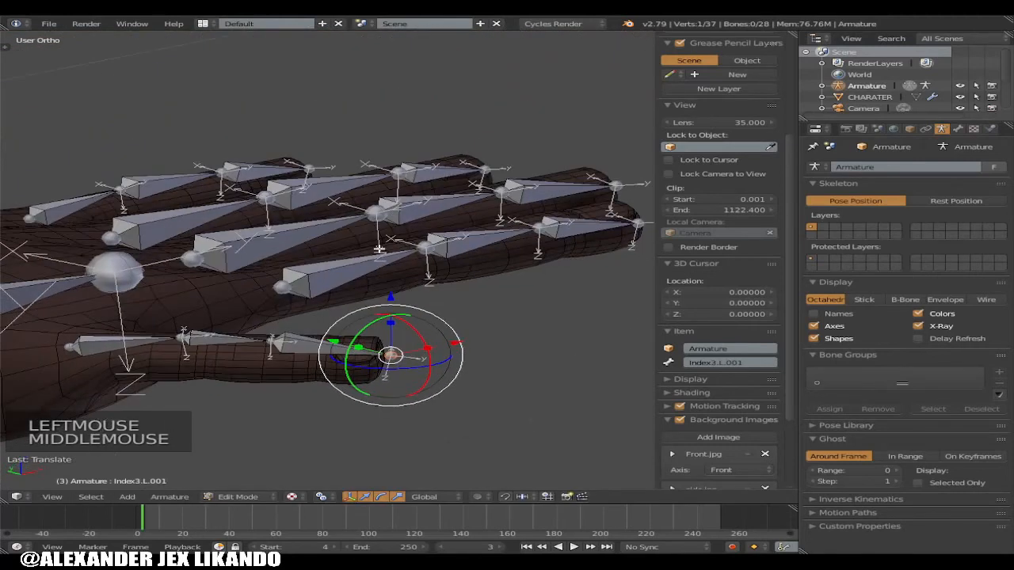
pyautogui.rightClick(286, 342)
pyautogui.keyDown('shift'); pyautogui.rightClick(215, 346); pyautogui.keyUp('shift')
pyautogui.keyDown('shift'); pyautogui.rightClick(151, 344); pyautogui.keyUp('shift')
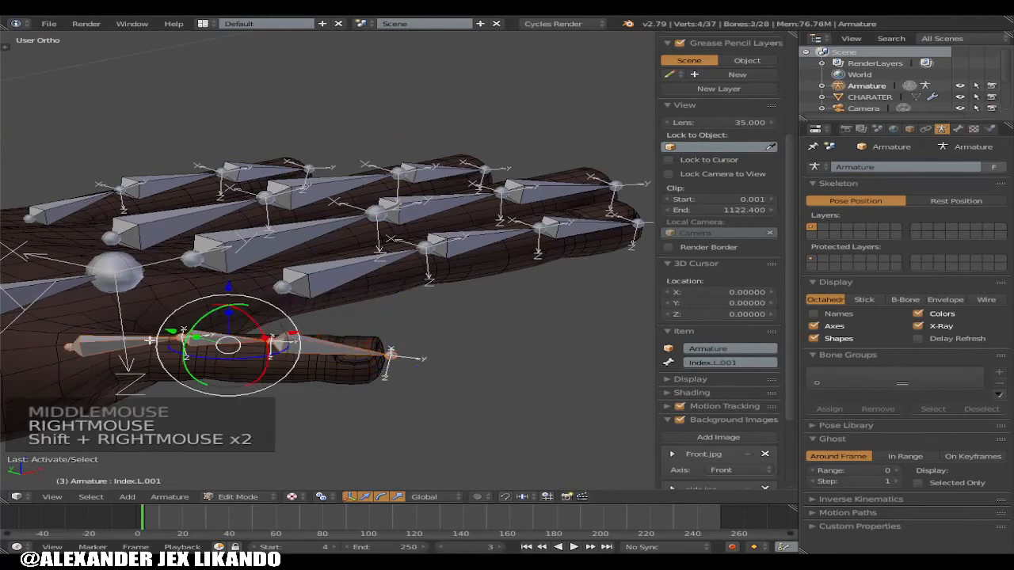
pyautogui.moveTo(235, 288); pyautogui.dragTo(240, 291)
pyautogui.moveTo(240, 291); pyautogui.dragTo(146, 226, button='middle')
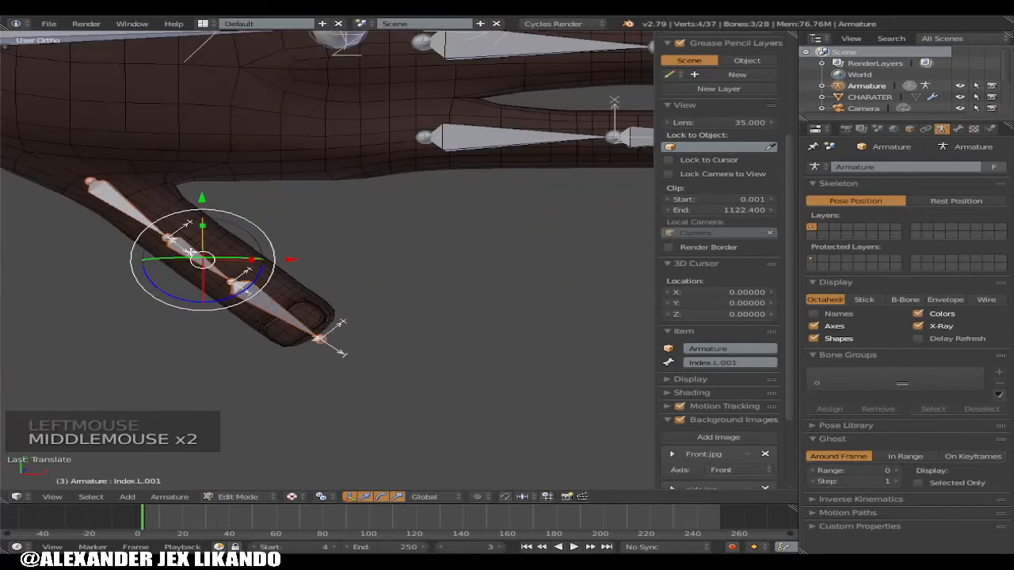
# Rename the thumb's base bone as Thumb.L
pyautogui.rightClick(145, 220)
pyautogui.doubleClick(748, 360)
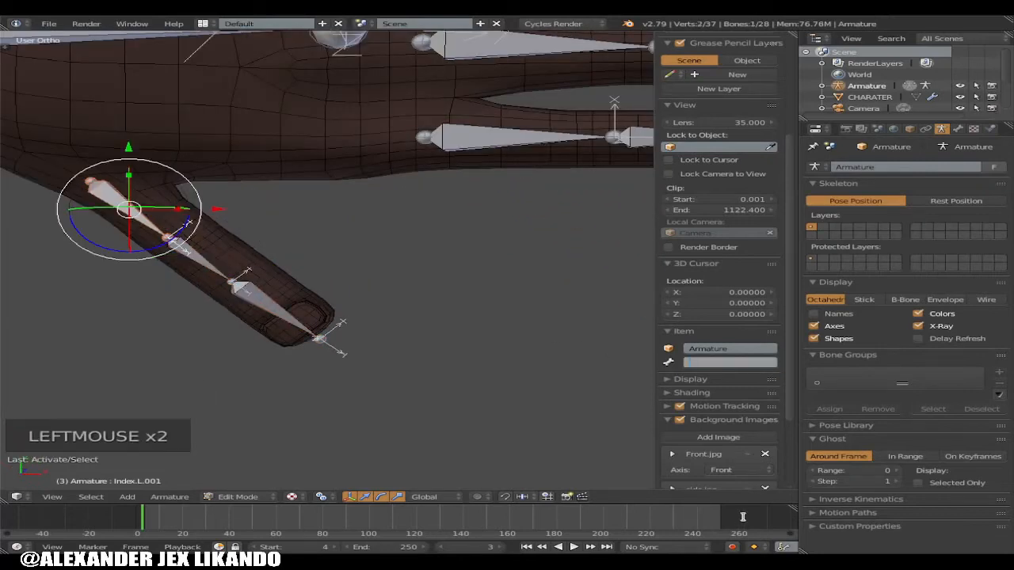
pyautogui.write('Thumb.L')
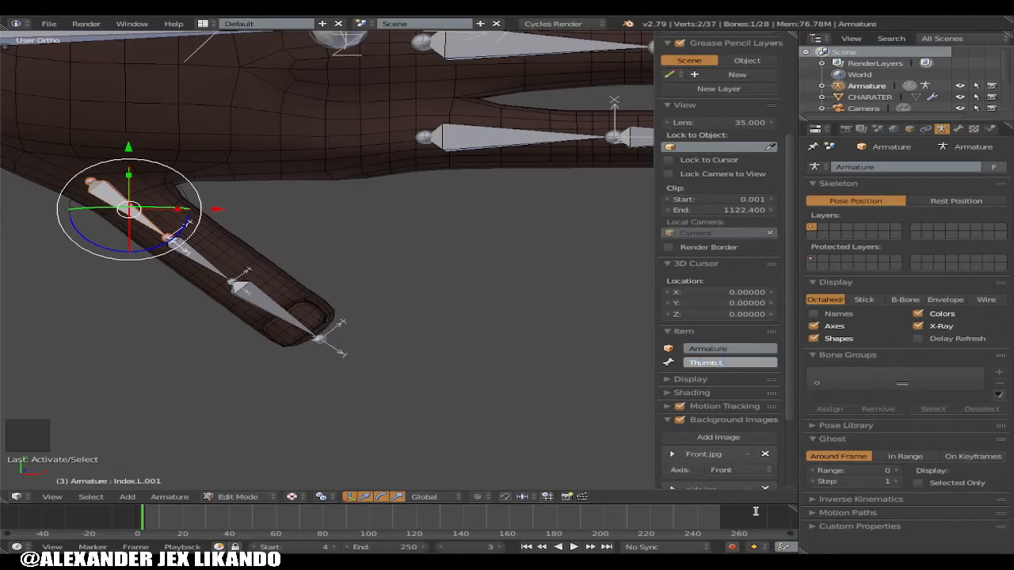
pyautogui.press('Return')
# Rename the thumb's middle bone as Thumb2.L
pyautogui.rightClick(244, 277)
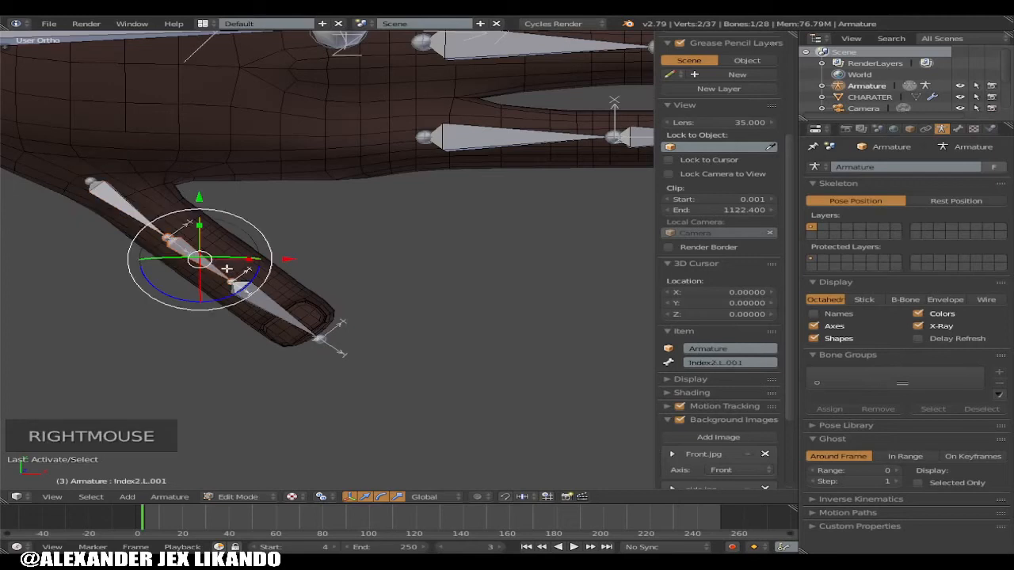
pyautogui.click(744, 362)
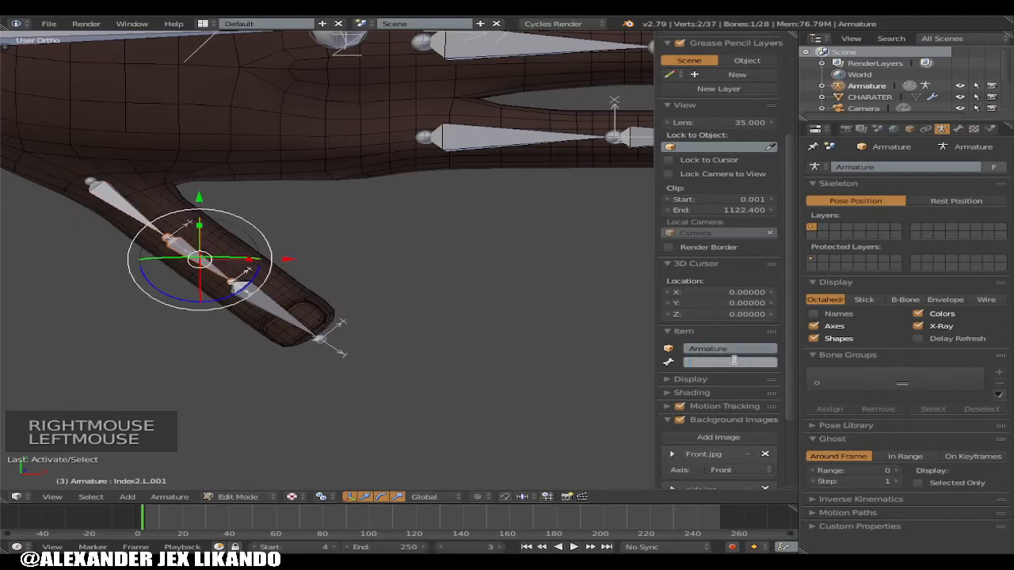
pyautogui.write('In')
pyautogui.write('u')
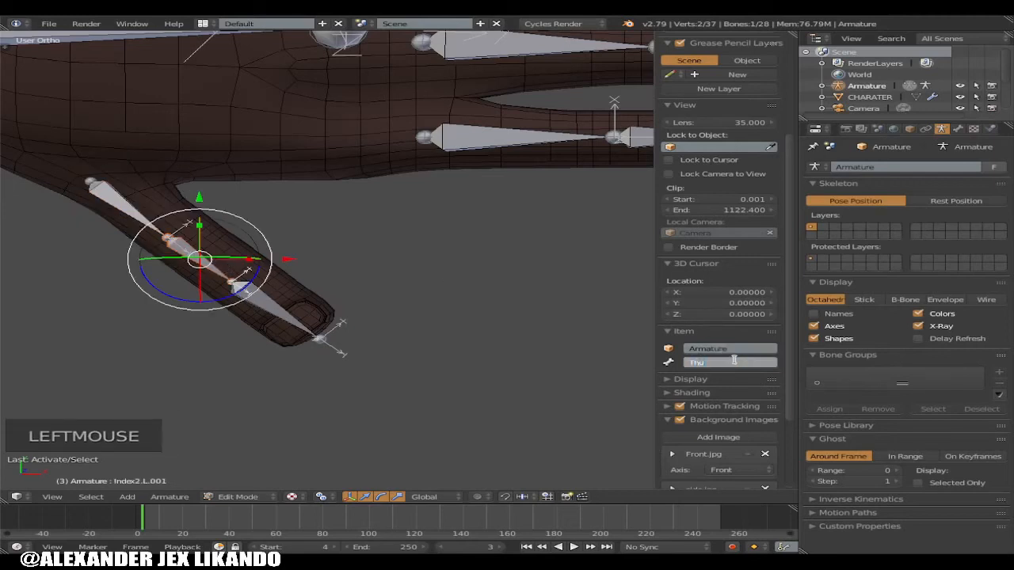
pyautogui.write('mb2.L')
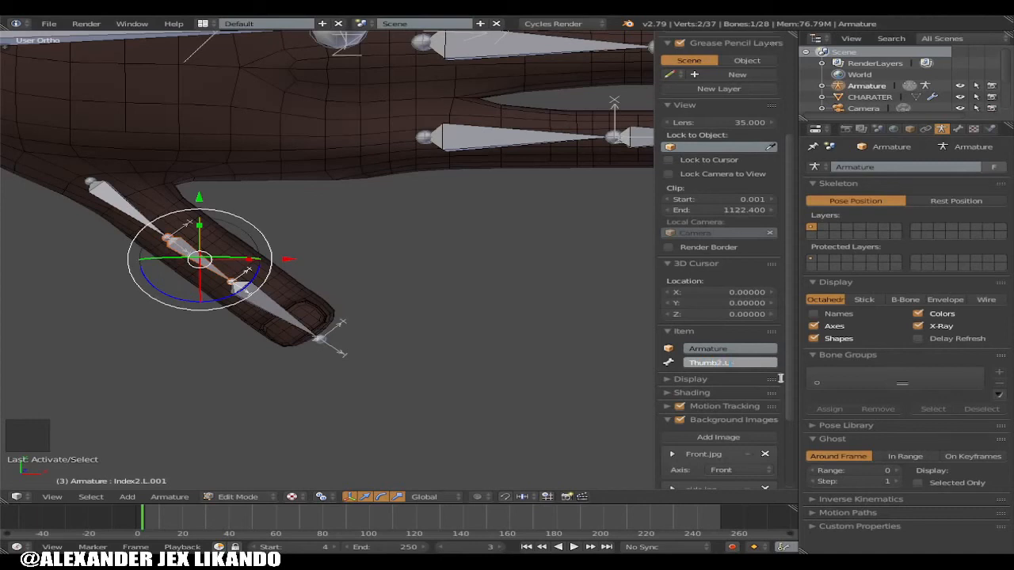
pyautogui.press('Return')
# Rename the thumb's tip bone as Thumb3.L
pyautogui.rightClick(266, 328)
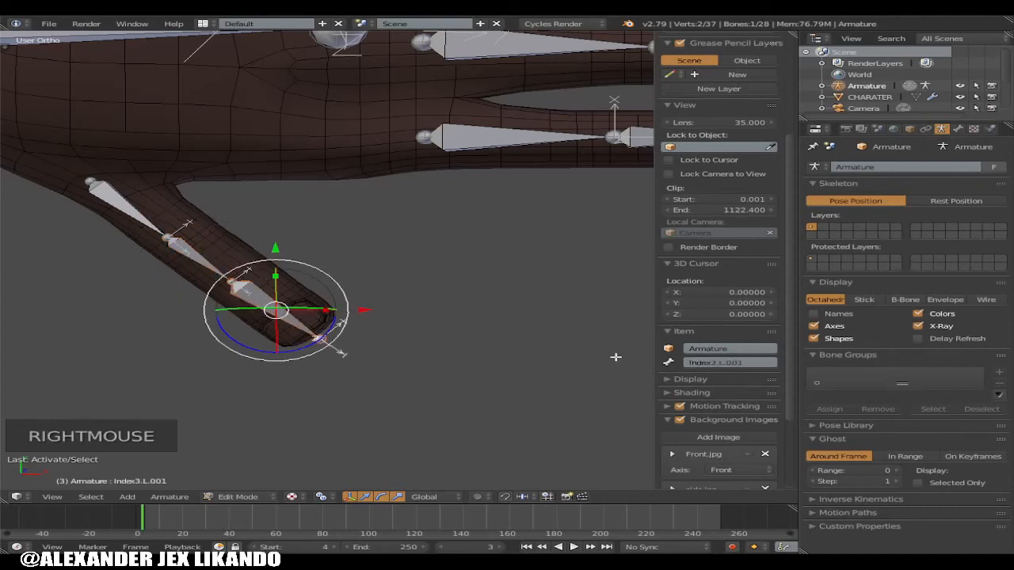
pyautogui.click(710, 363)
pyautogui.write('Thumb3.L')
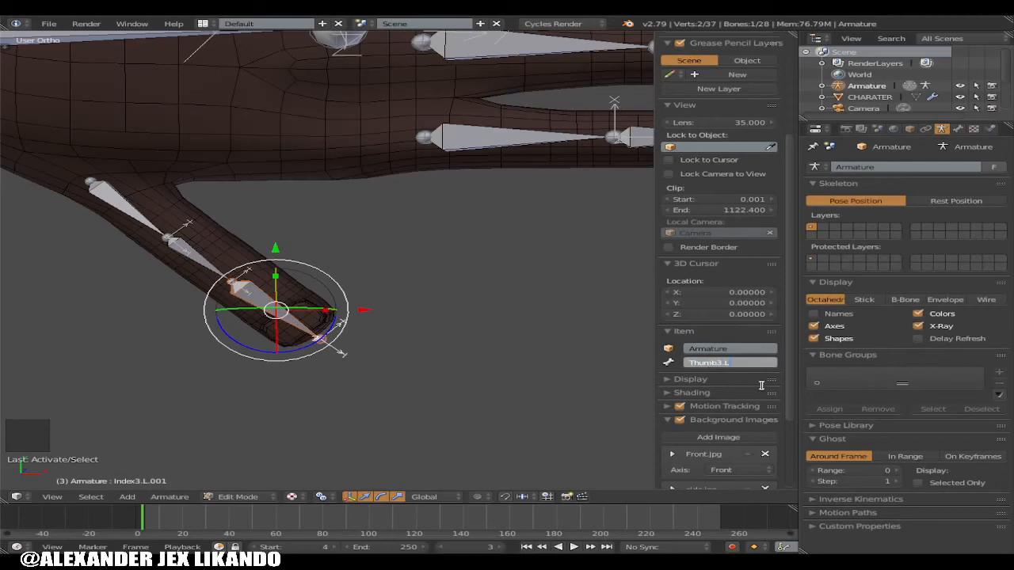
pyautogui.press('Return')
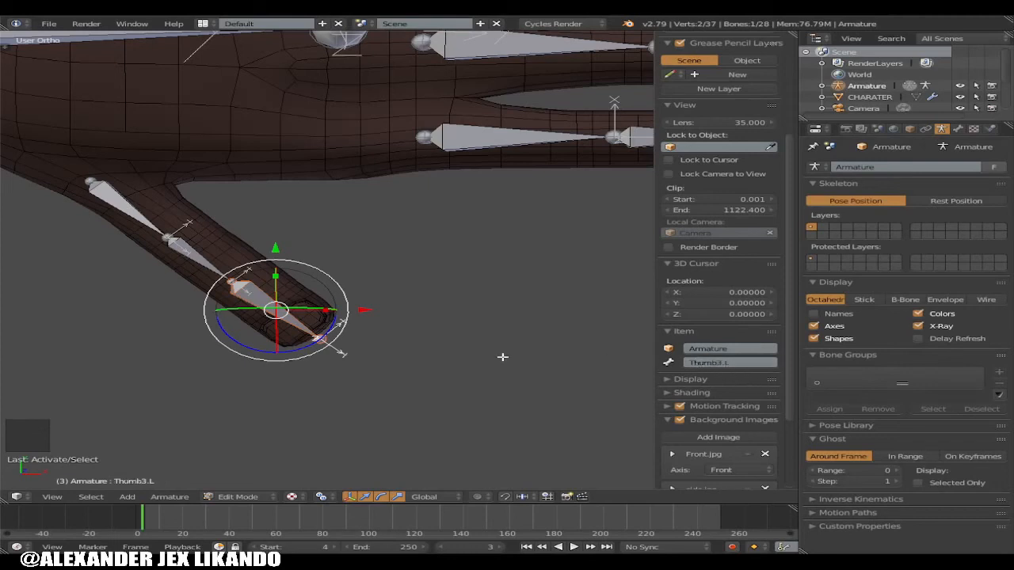
# Switch to perspective view and examine the armature's placement across the whole character from the front and side
pyautogui.scroll(1, 503, 357)
pyautogui.scroll(-4, 504, 358)
pyautogui.moveTo(503, 353); pyautogui.dragTo(375, 338, button='middle')
pyautogui.scroll(-6, 469, 336)
pyautogui.moveTo(470, 338); pyautogui.dragTo(324, 265, button='middle')
pyautogui.press('KP_5')
pyautogui.scroll(-3, 460, 290)
pyautogui.scroll(5, 446, 310)
pyautogui.scroll(4, 344, 331)
pyautogui.scroll(-5, 306, 317)
pyautogui.scroll(1, 339, 272)
pyautogui.scroll(-8, 339, 272)
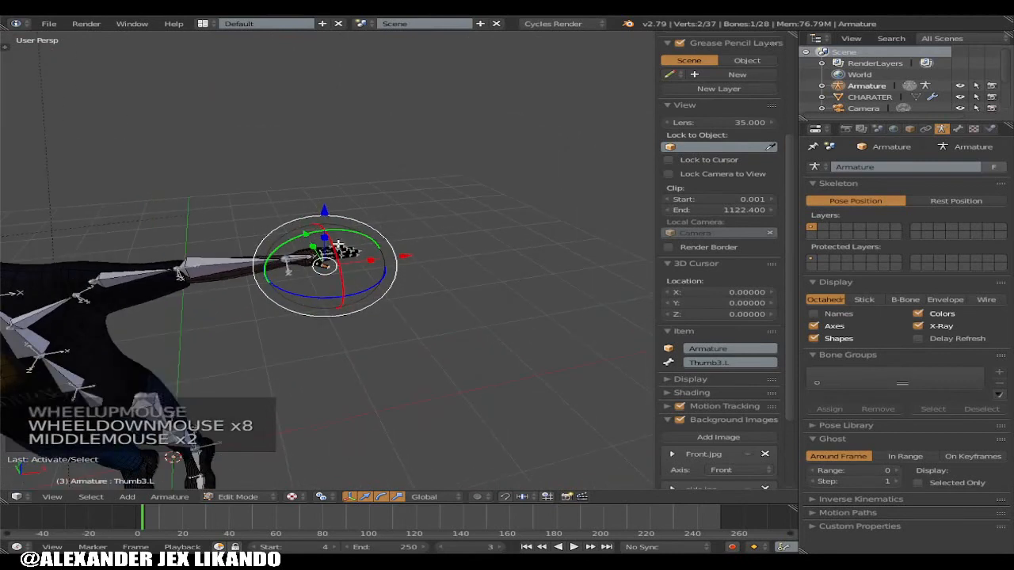
pyautogui.scroll(-2, 290, 293)
pyautogui.moveTo(290, 293); pyautogui.dragTo(259, 241, button='middle')
pyautogui.scroll(-3, 238, 258)
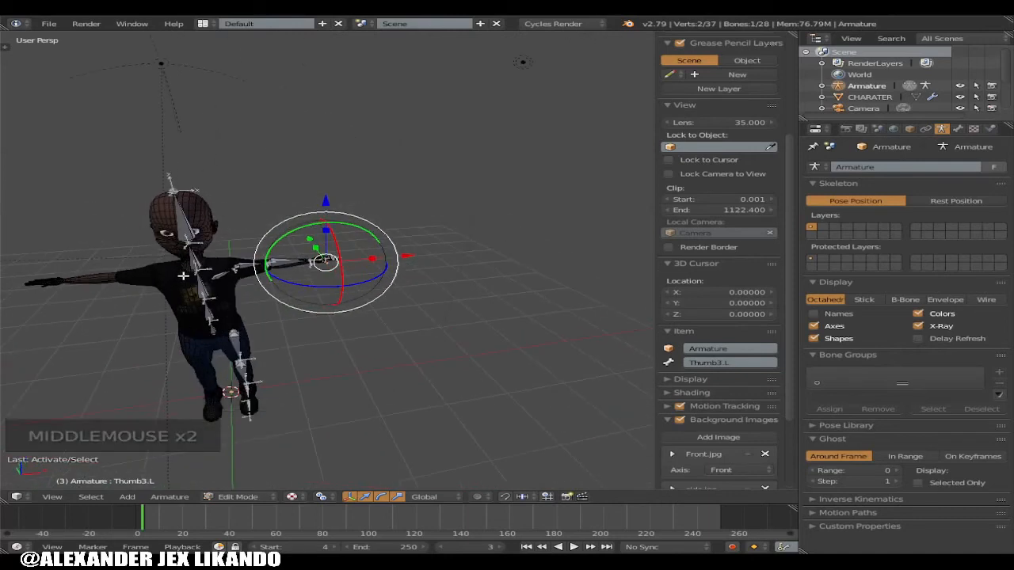
pyautogui.scroll(3, 179, 316)
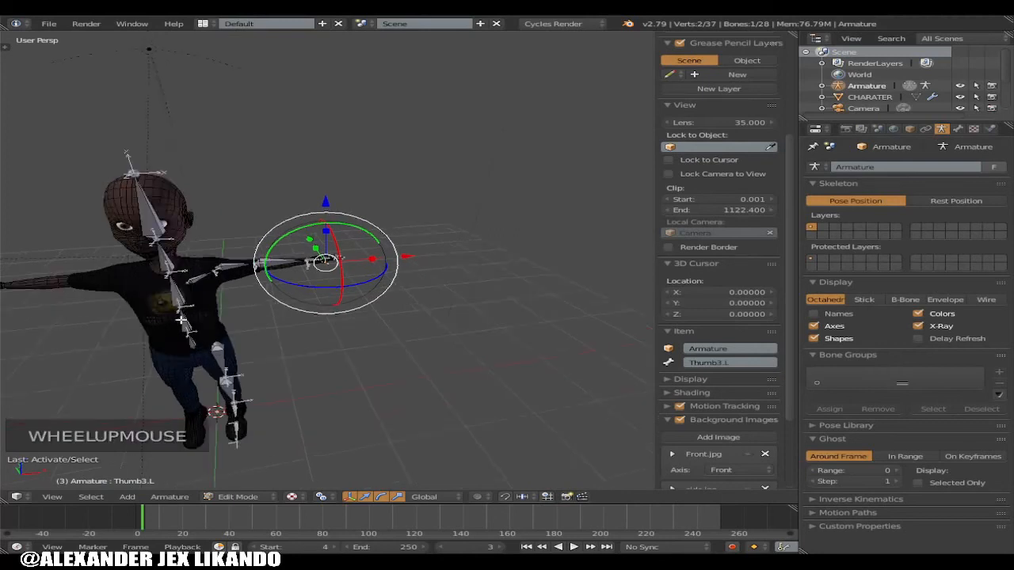
pyautogui.moveTo(316, 362); pyautogui.dragTo(305, 392, button='middle')
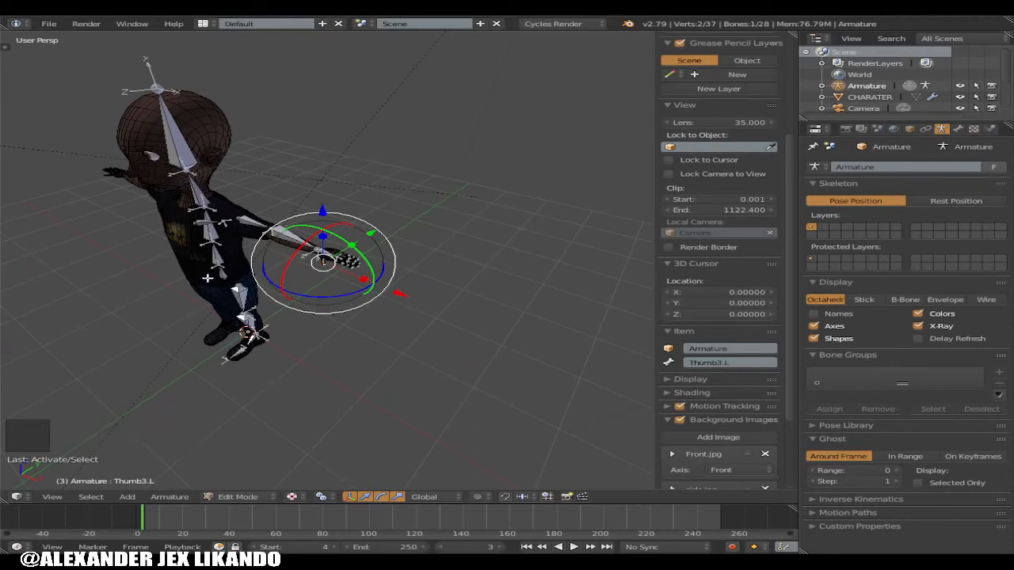
pyautogui.moveTo(4, 46); pyautogui.dragTo(317, 301, button='middle')
pyautogui.scroll(-3, 380, 280)
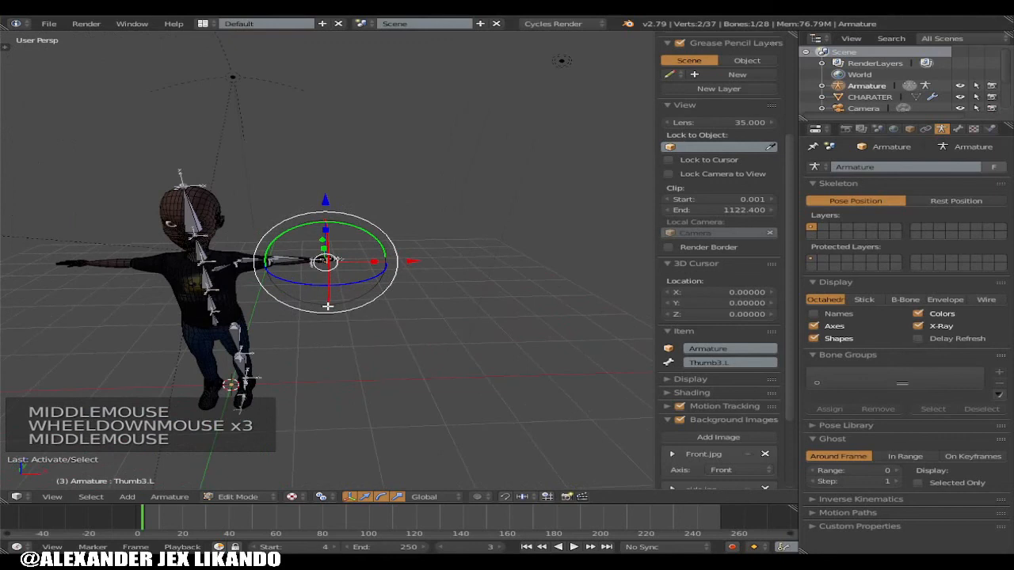
# Examine the left arm, finger and thumb bones up close from several angles to check their fit in the mesh
pyautogui.scroll(6, 333, 308)
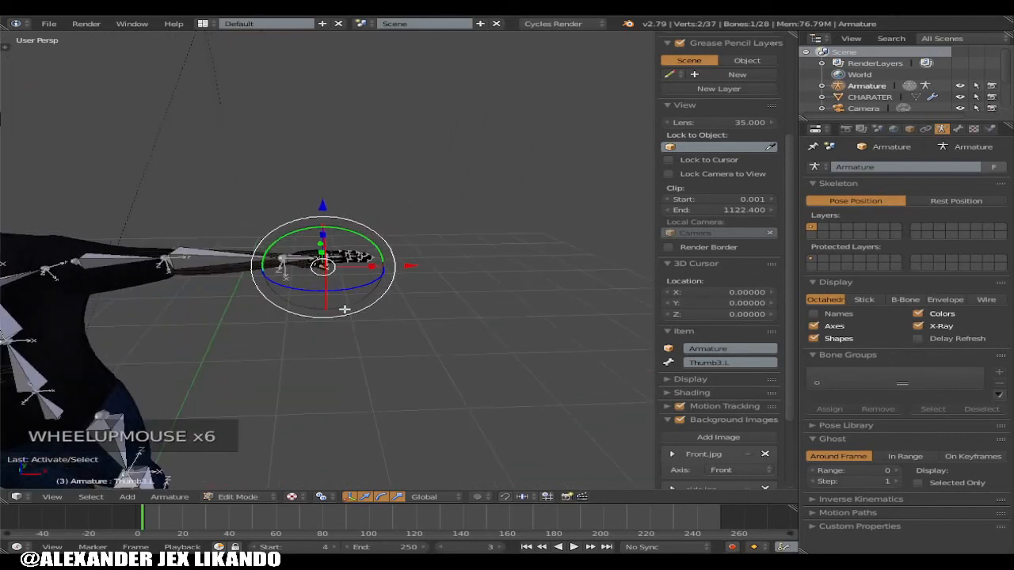
pyautogui.moveTo(345, 309); pyautogui.dragTo(318, 319, button='middle')
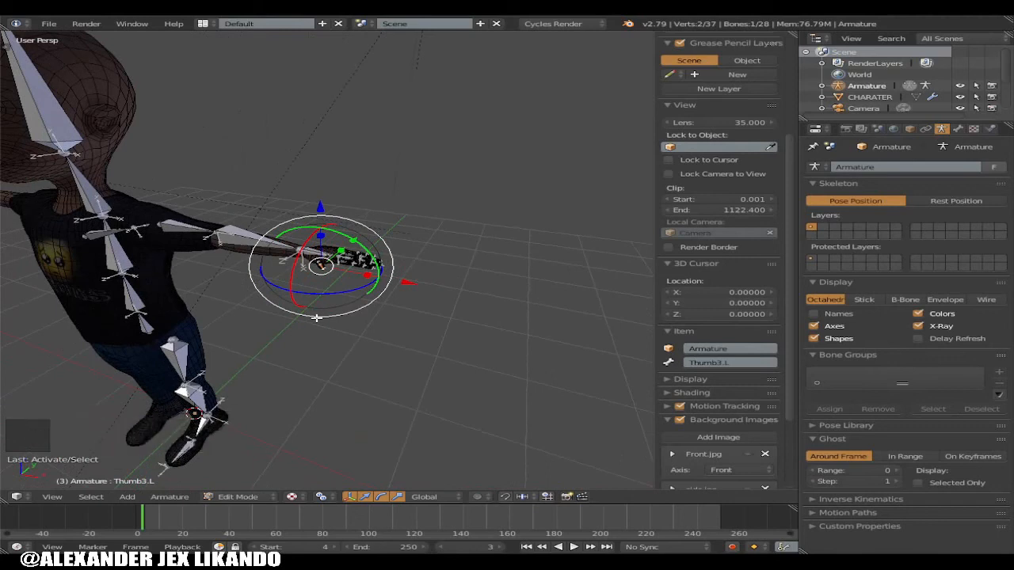
pyautogui.scroll(7, 396, 335)
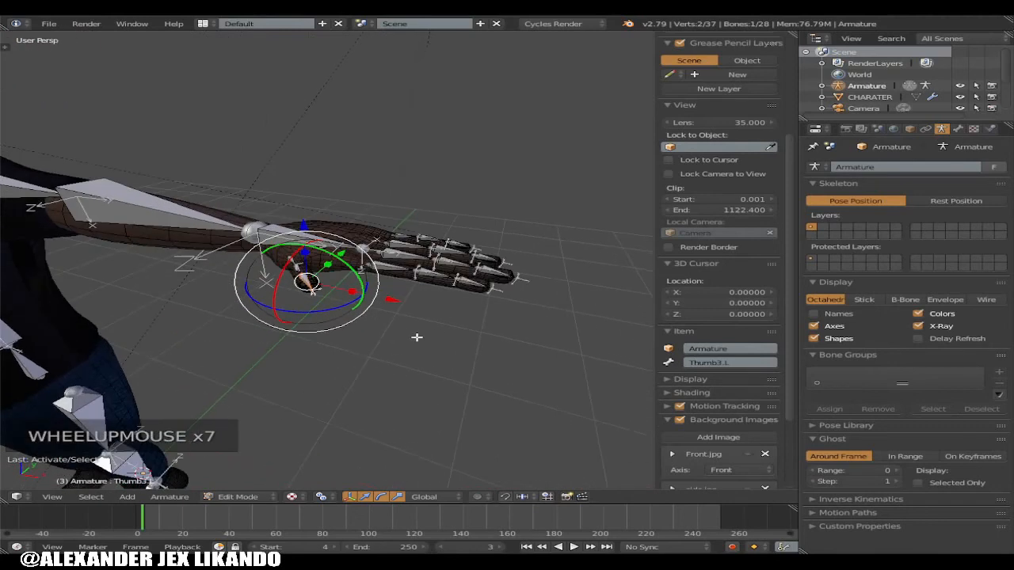
pyautogui.scroll(-3, 417, 338)
pyautogui.moveTo(431, 340); pyautogui.dragTo(477, 375, button='middle')
pyautogui.scroll(3, 308, 362)
pyautogui.scroll(1, 370, 316)
pyautogui.scroll(2, 444, 372)
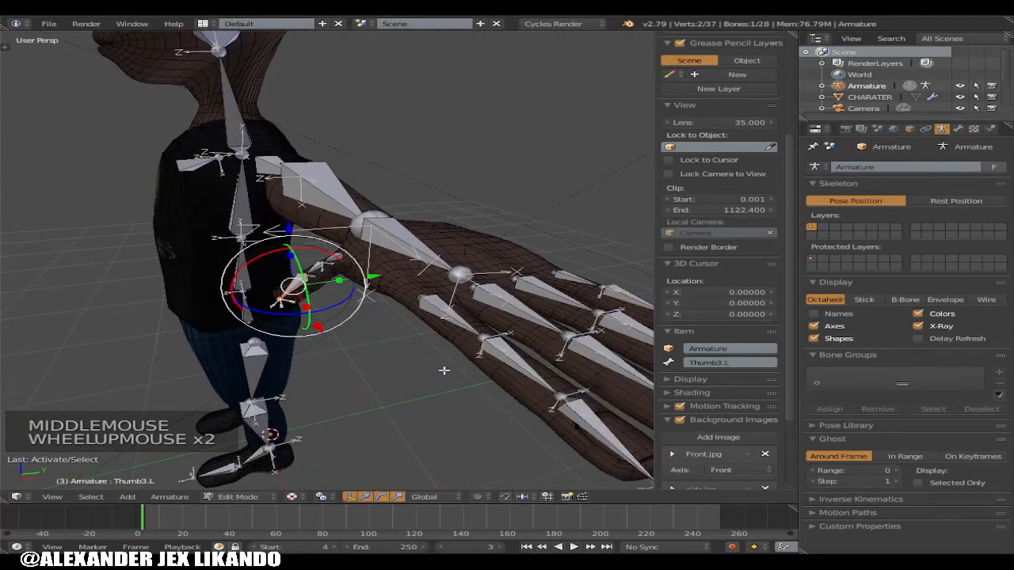
pyautogui.moveTo(408, 354); pyautogui.dragTo(437, 365, button='middle')
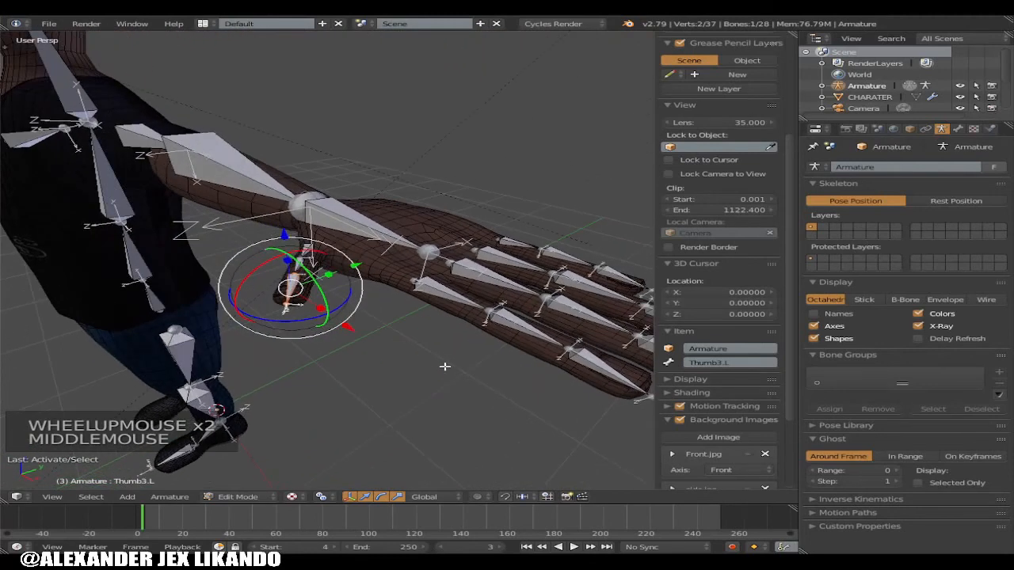
pyautogui.scroll(-4, 436, 365)
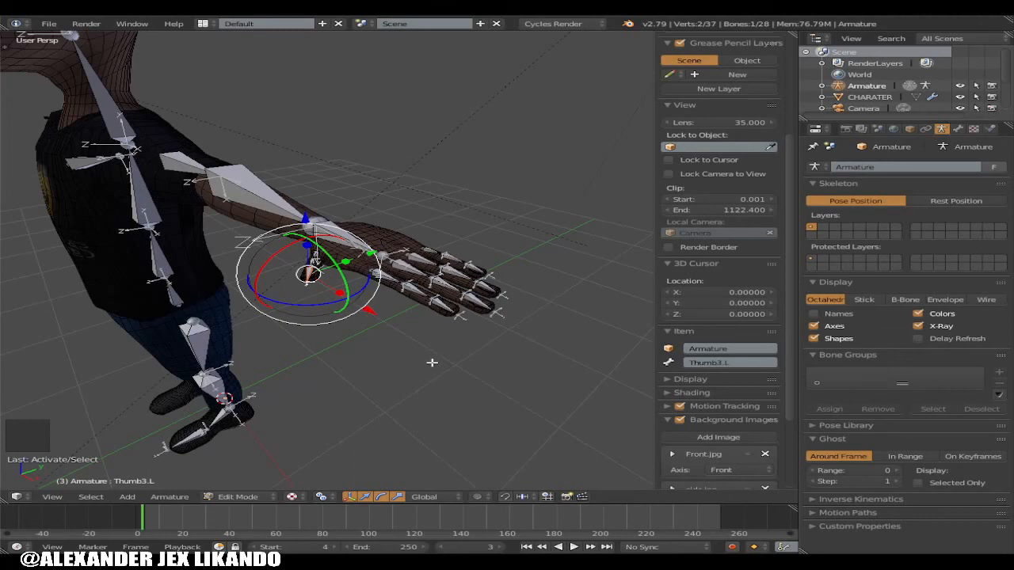
pyautogui.scroll(-5, 414, 344)
pyautogui.scroll(-4, 351, 330)
pyautogui.moveTo(351, 330); pyautogui.dragTo(405, 328, button='middle')
pyautogui.scroll(2, 429, 314)
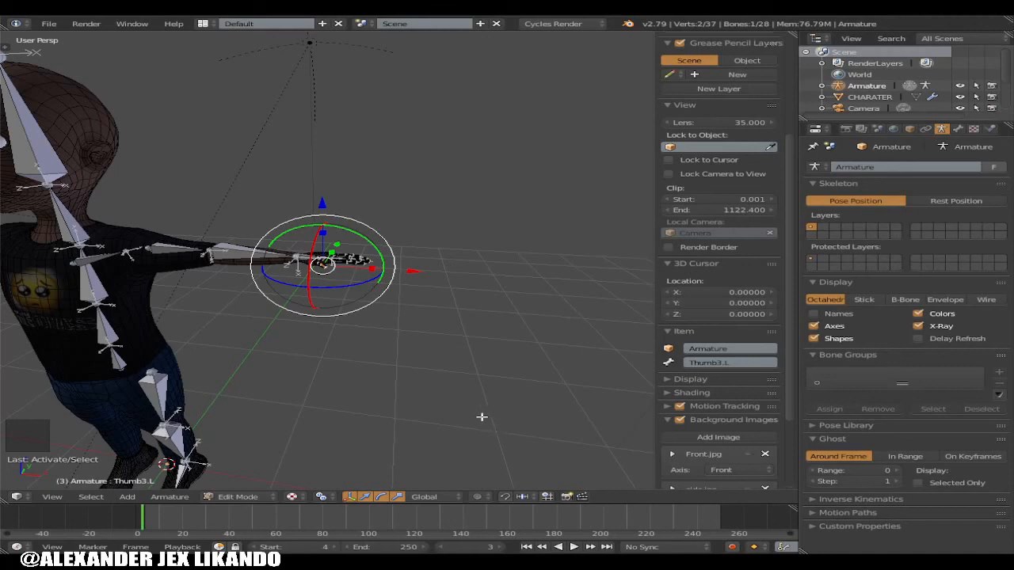
pyautogui.scroll(2, 486, 416)
pyautogui.moveTo(530, 402); pyautogui.dragTo(386, 423, button='middle')
pyautogui.scroll(4, 404, 405)
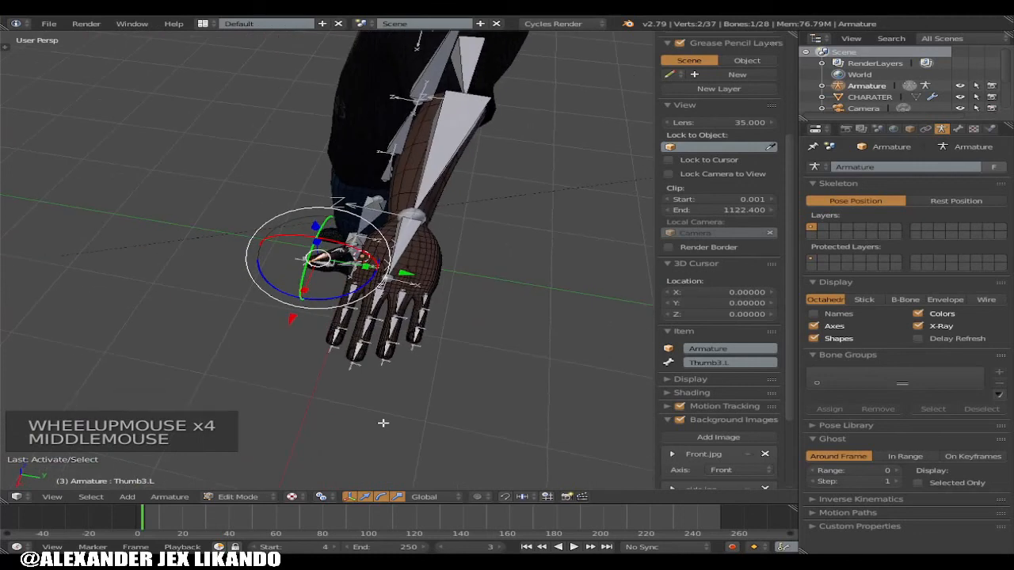